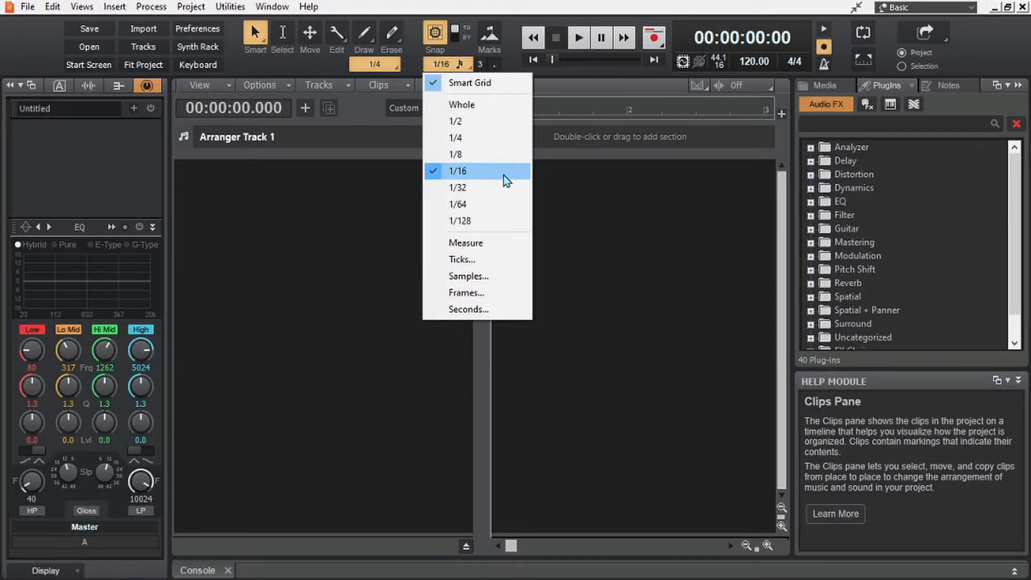
Set the snap resolution to 1/16 and narrow the track pane to give the clips area more room
left_click(483, 171)
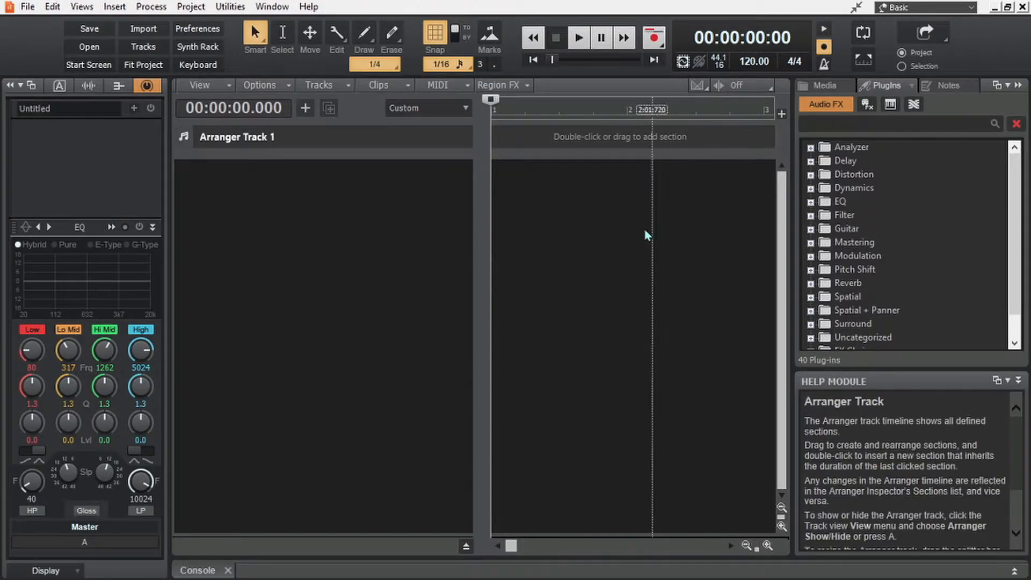
scroll(584, 211, "down", 3)
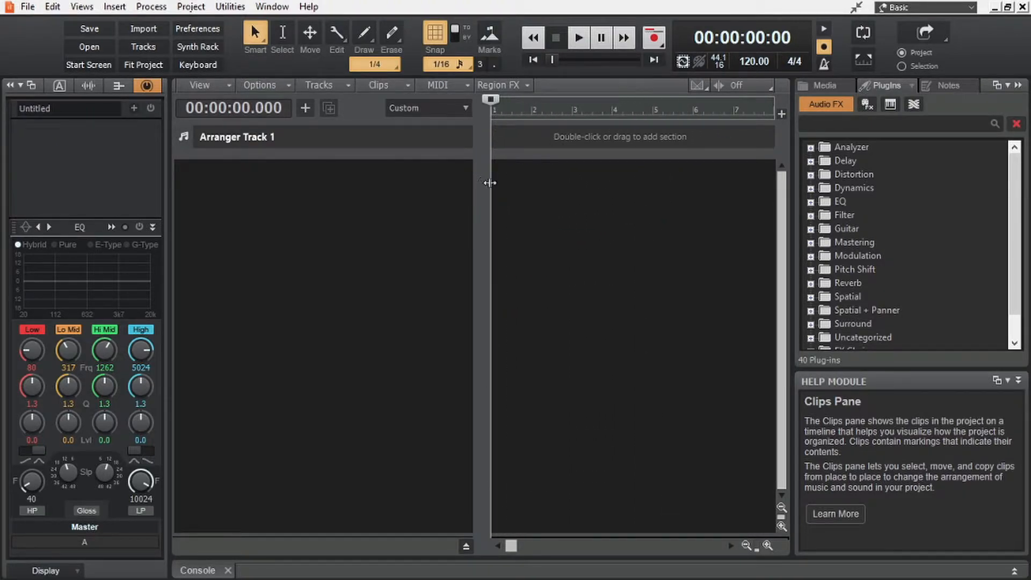
left_click_drag(485, 186, 492, 204)
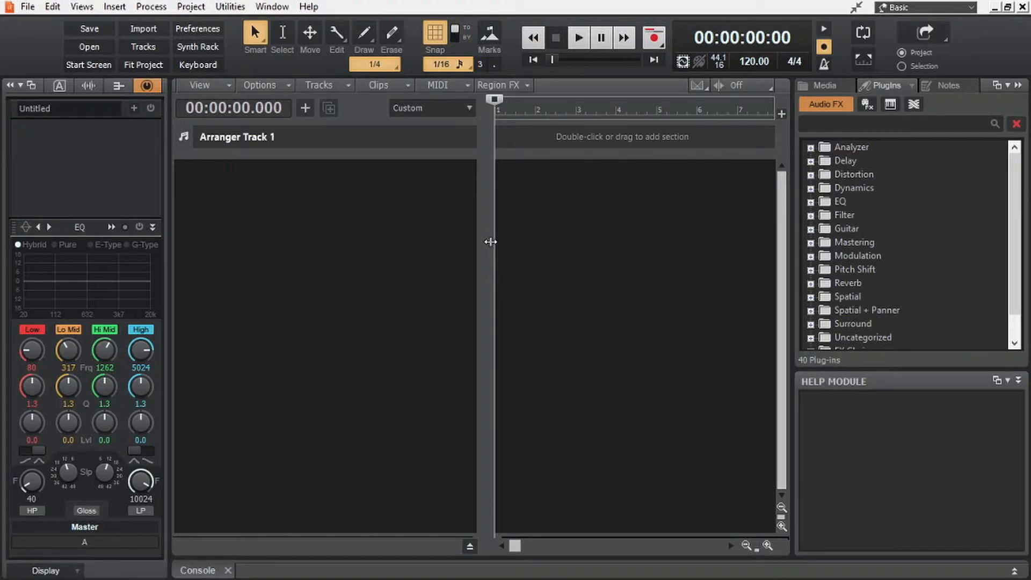
left_click_drag(489, 242, 371, 210)
Add a Cakewalk TTS-1 instrument track and briefly play the project from its start
left_click(304, 111)
left_click(488, 188)
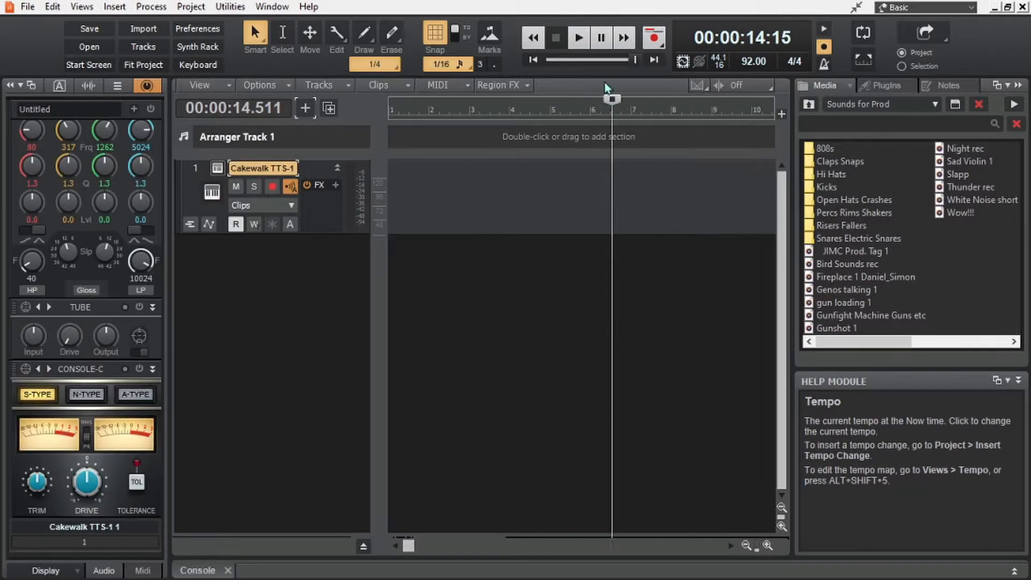
left_click(533, 60)
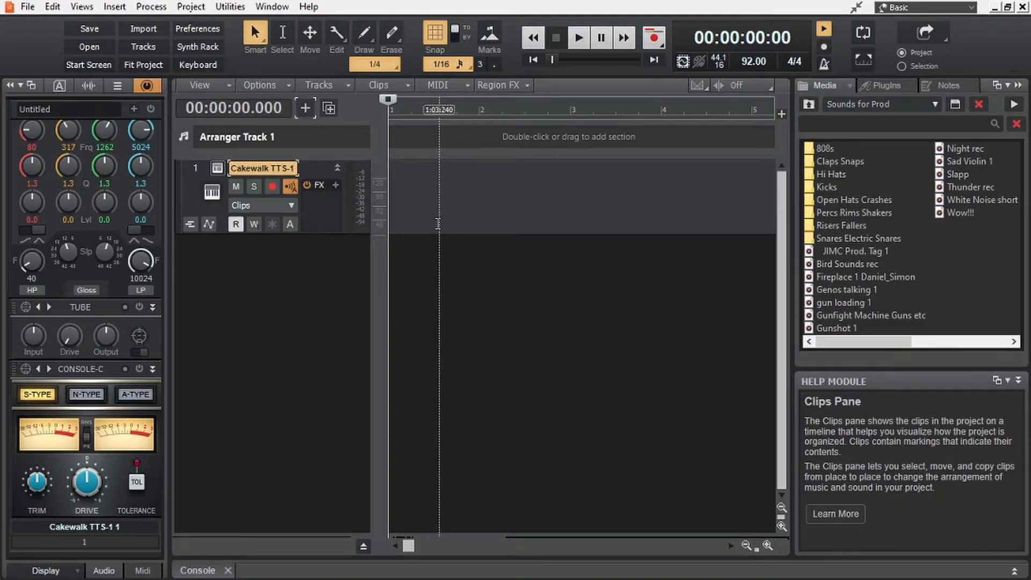
key("space")
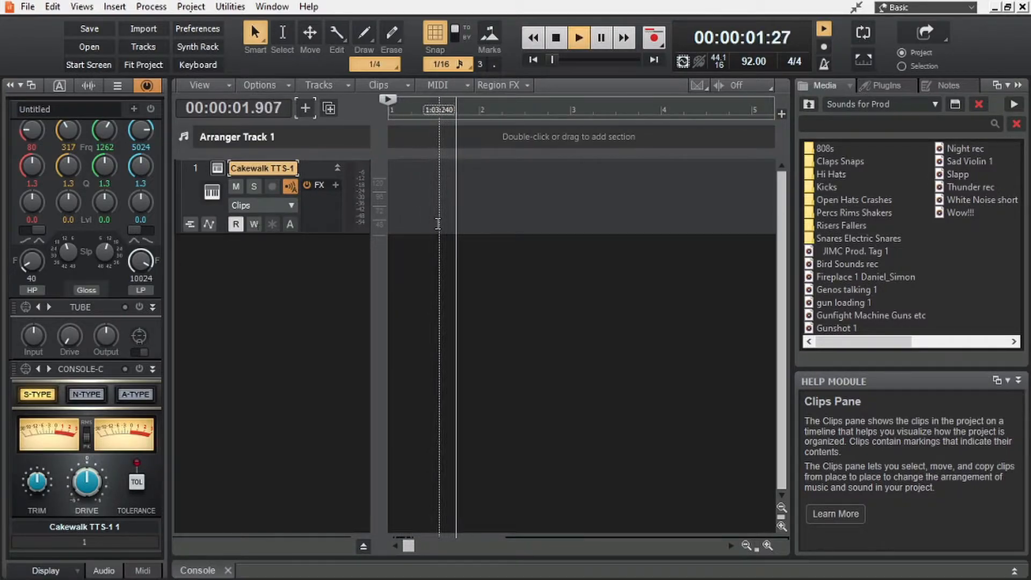
key("space")
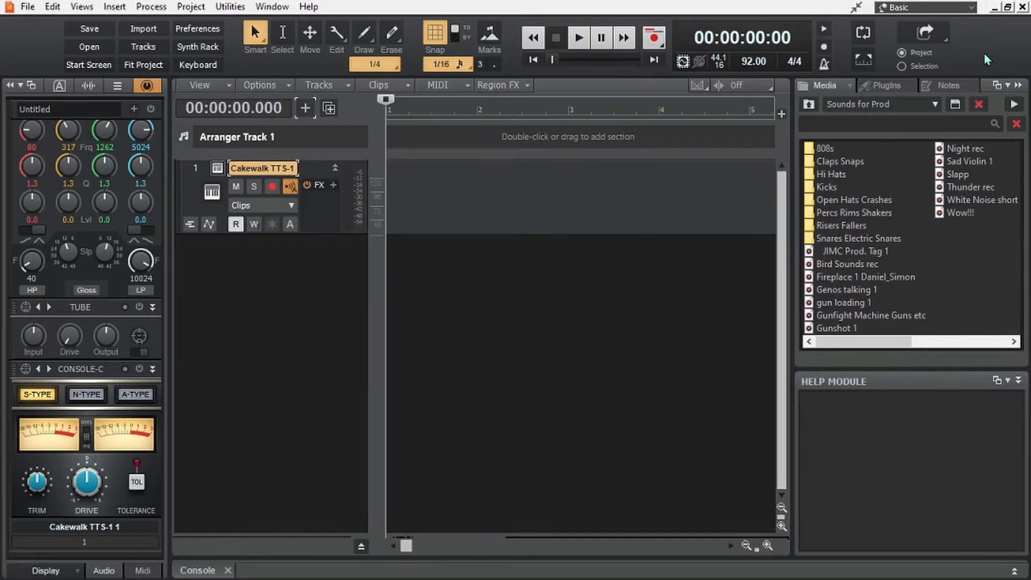
Record "Key: A maj." and "BPM: 92" in the project notes and save them
left_click(948, 86)
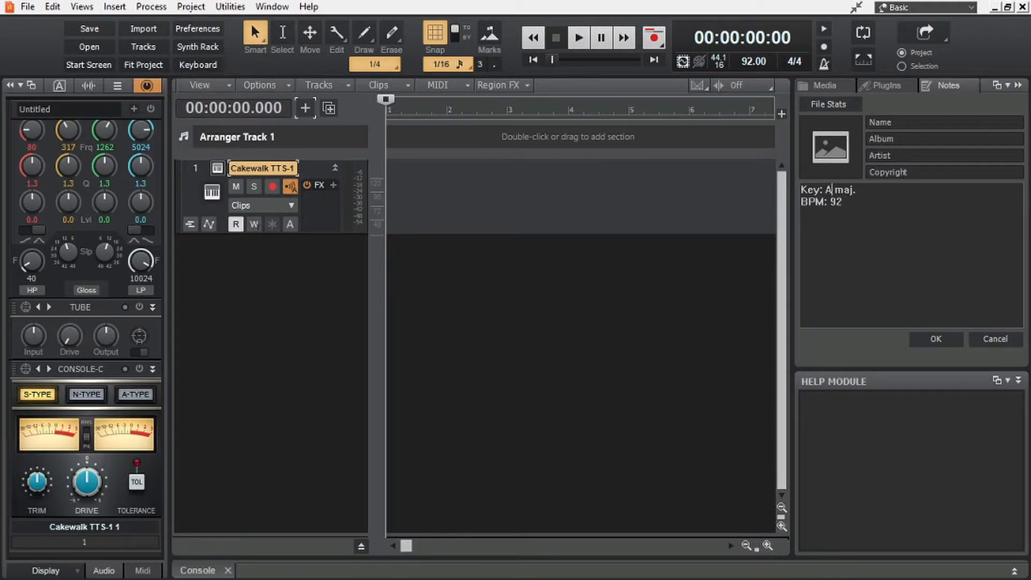
left_click(935, 339)
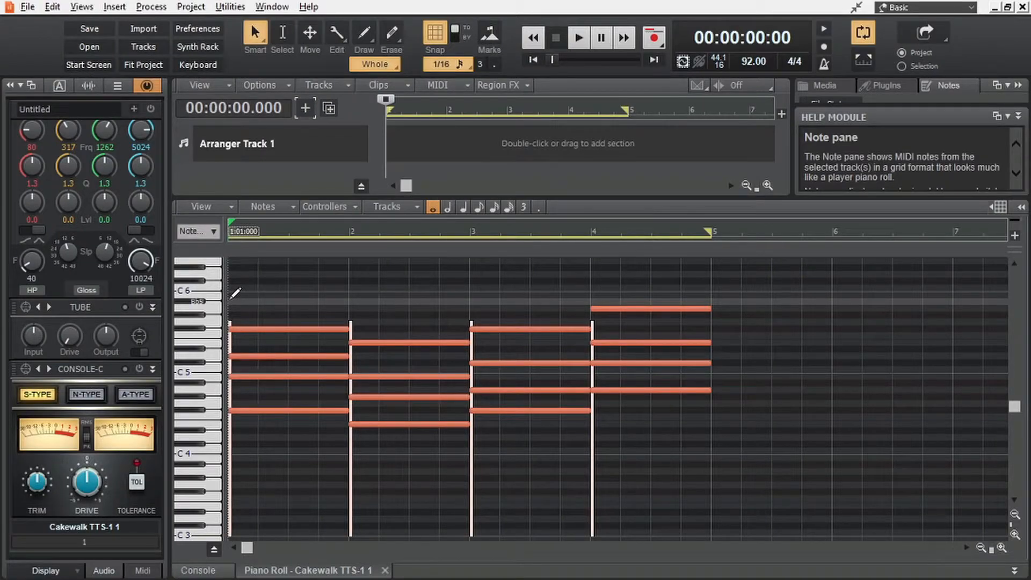
Play the four-bar chord progression in the piano roll, collapse the dock and show the media browser
scroll(295, 395, "up", 2)
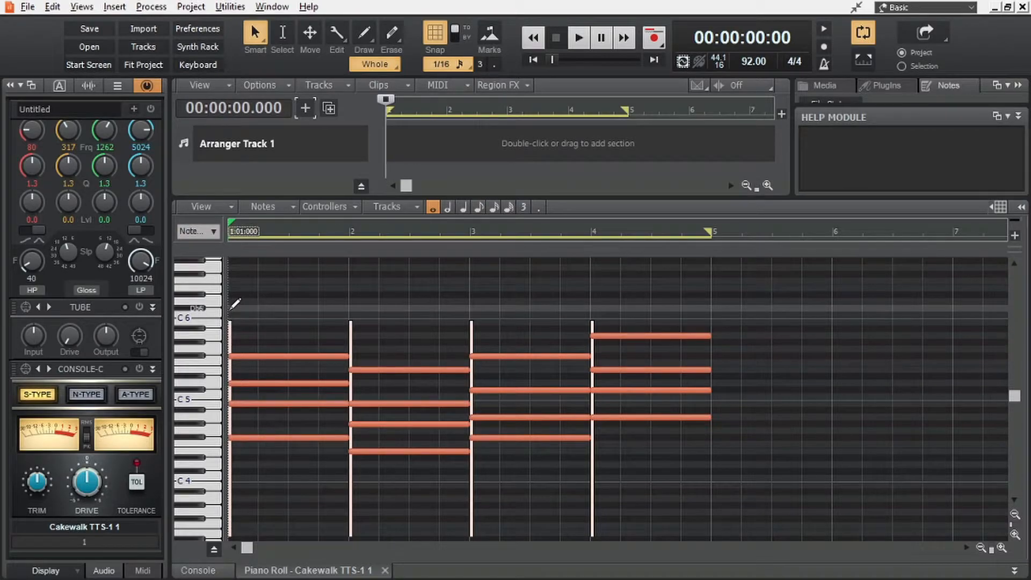
key("space")
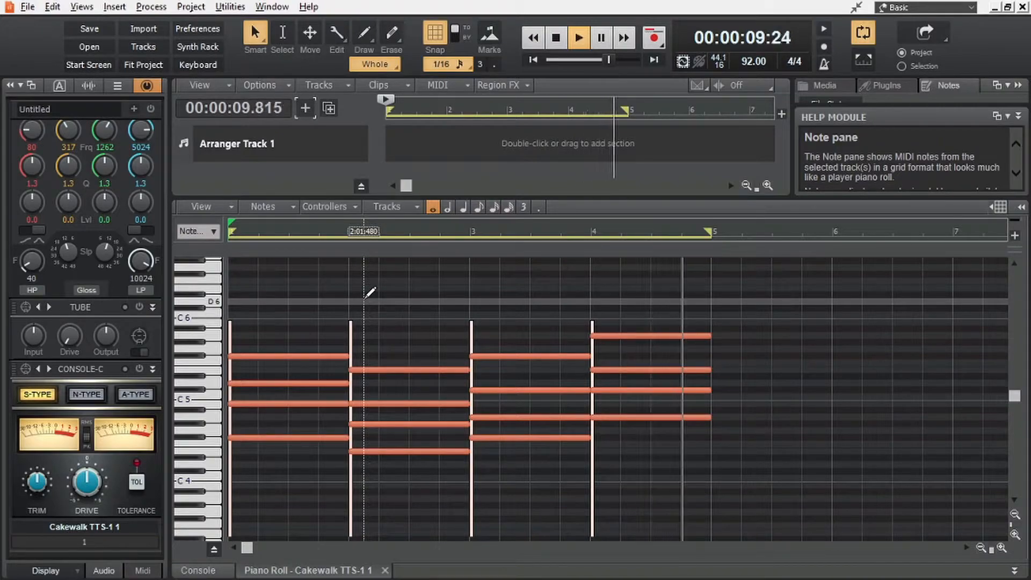
key("space")
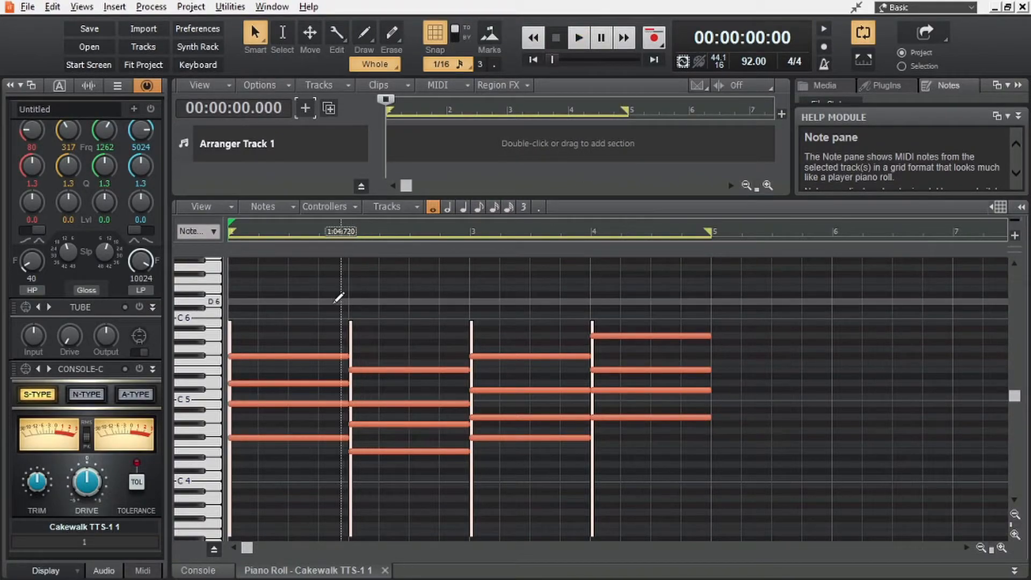
key("d")
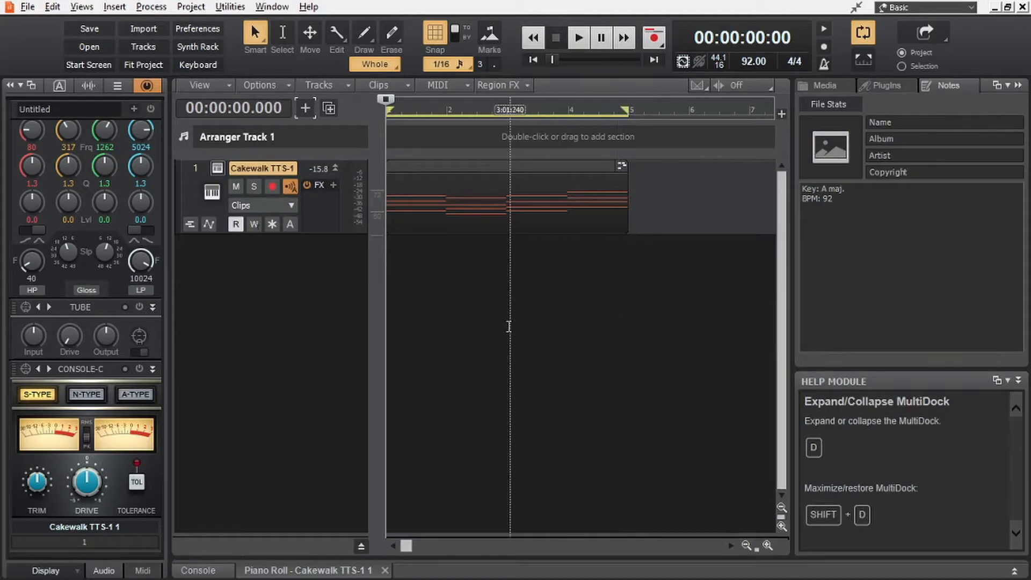
left_click(825, 85)
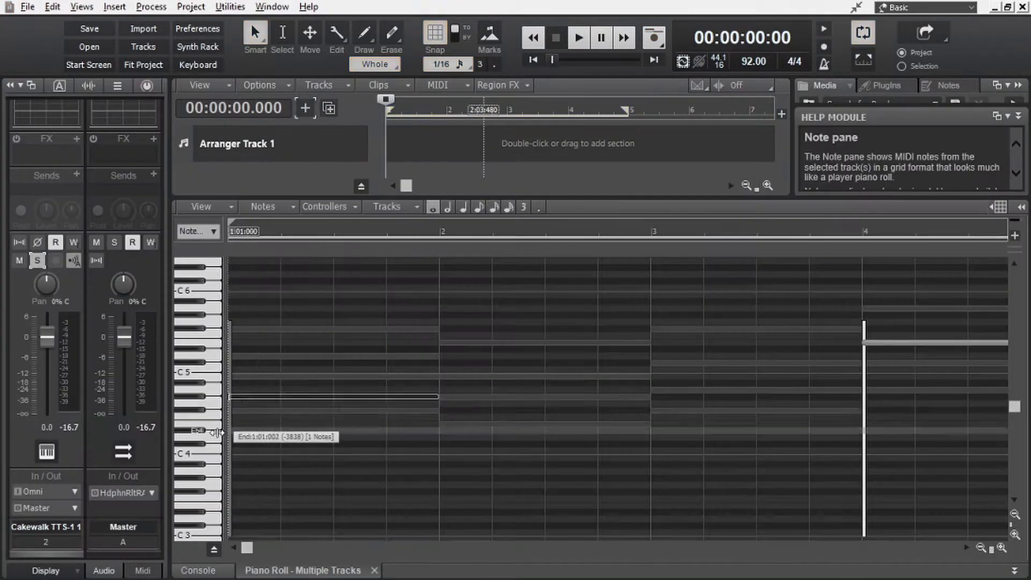
Draw opening melody notes B4, F#5, D5 and B4 in bar 1 of the second track and play them
left_click(257, 376)
key("space")
left_click(244, 329)
left_click(270, 356)
left_click(309, 376)
key("space")
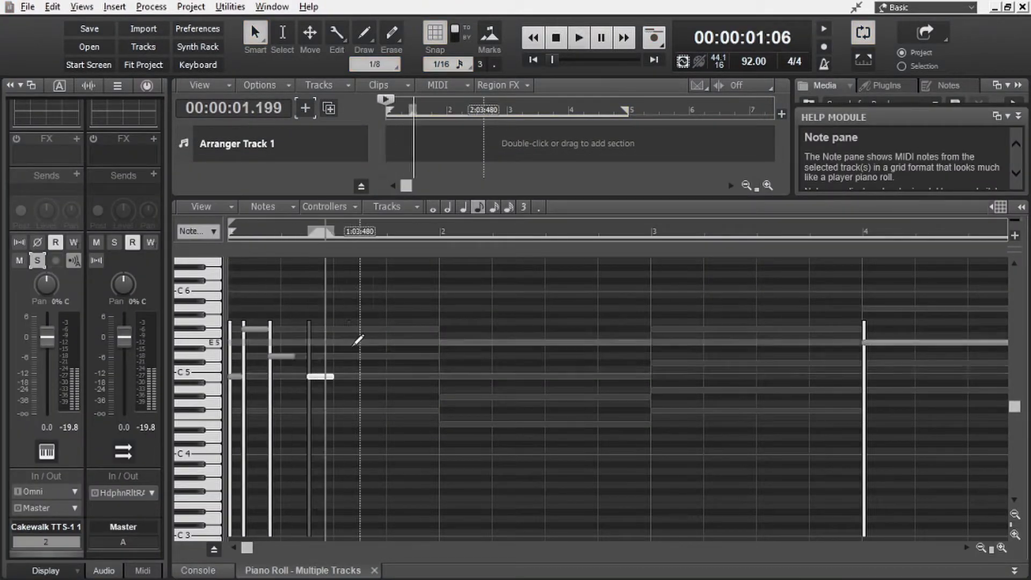
Rework the opening to D5, F#5, D5, lengthen the B4 on beat 2 to 1:02:480 and add C#5 before beat 3
scroll(357, 340, "up", 3)
left_click_drag(377, 410, 394, 412)
left_click(392, 327)
key("space")
left_click_drag(391, 327, 408, 354)
left_click(402, 363)
left_click_drag(350, 376, 369, 390)
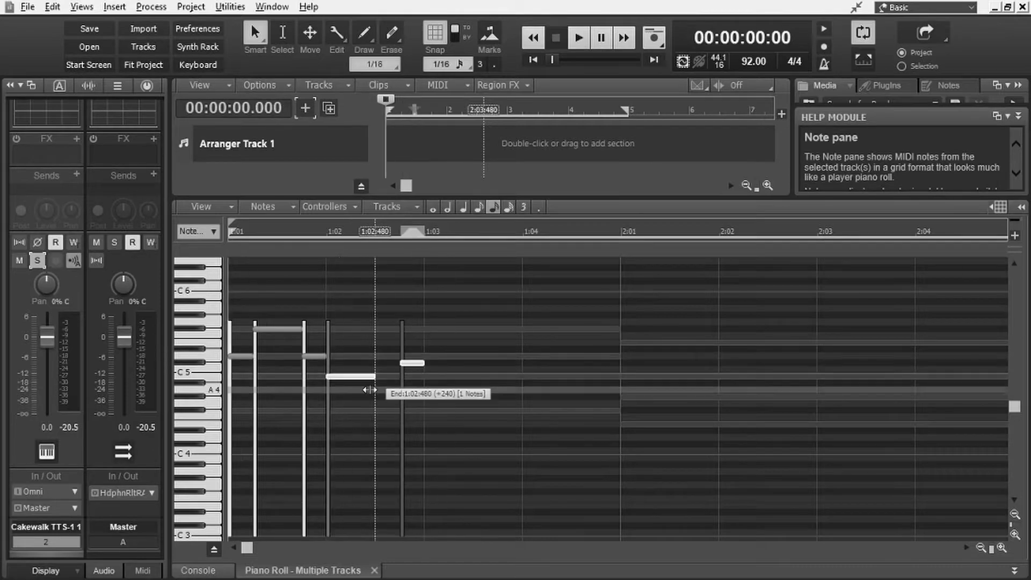
Add an eighth-note D5, a short B4 and an eighth-note A4 to complete bar 1 of the melody
left_click(477, 377)
left_click(526, 403)
key("space")
key("space")
left_click(548, 376)
key("space")
left_click(501, 356)
left_click_drag(597, 397, 597, 392)
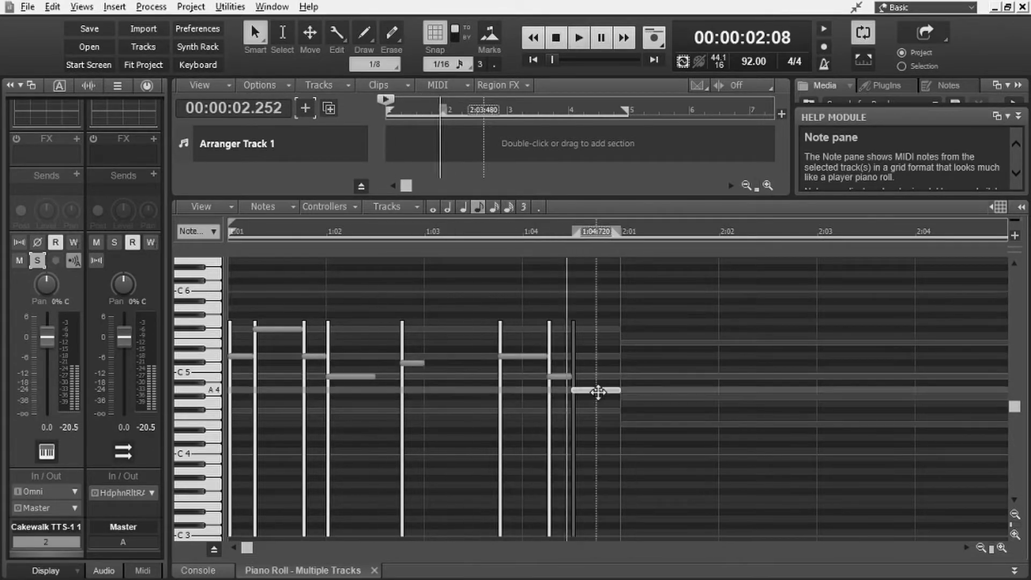
Delete the late D5 in bar 1, change the note before beat 3 to F#5 and place B4, A4 and F#4 from beat 4
key("space")
right_click(545, 359)
left_click(599, 410)
left_click_drag(435, 356, 434, 333)
key("space")
scroll(444, 389, "down", 1)
scroll(444, 388, "up", 2)
key("space")
key("space")
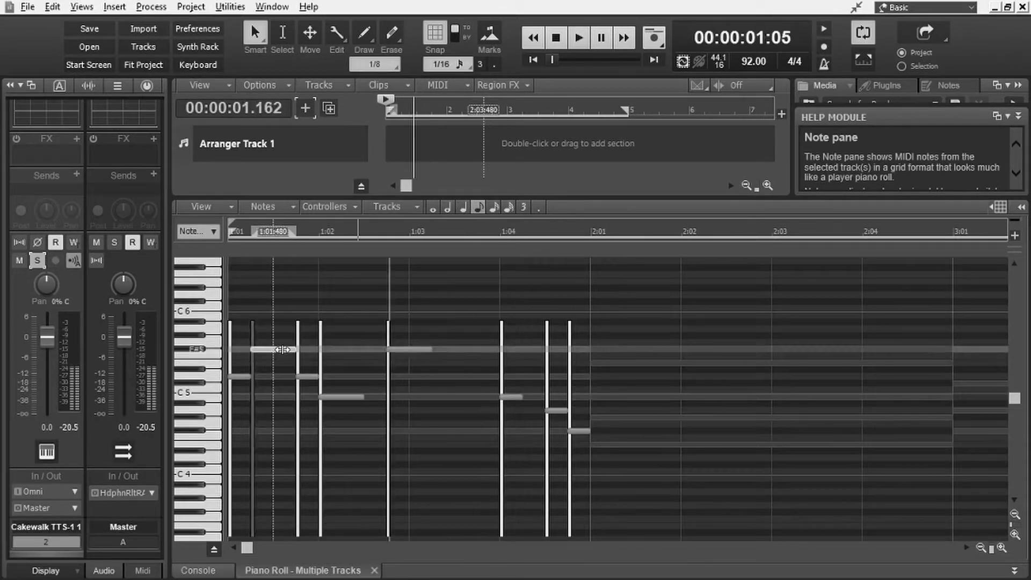
Remove the closing F#4, lower the note before beat 3 to C#5 and end bar 1 with eighth notes A4 and B4
key("space")
double_click(410, 396)
left_click(580, 227)
key("space")
right_click(579, 430)
key("space")
scroll(367, 404, "down", 1)
key("space")
key("space")
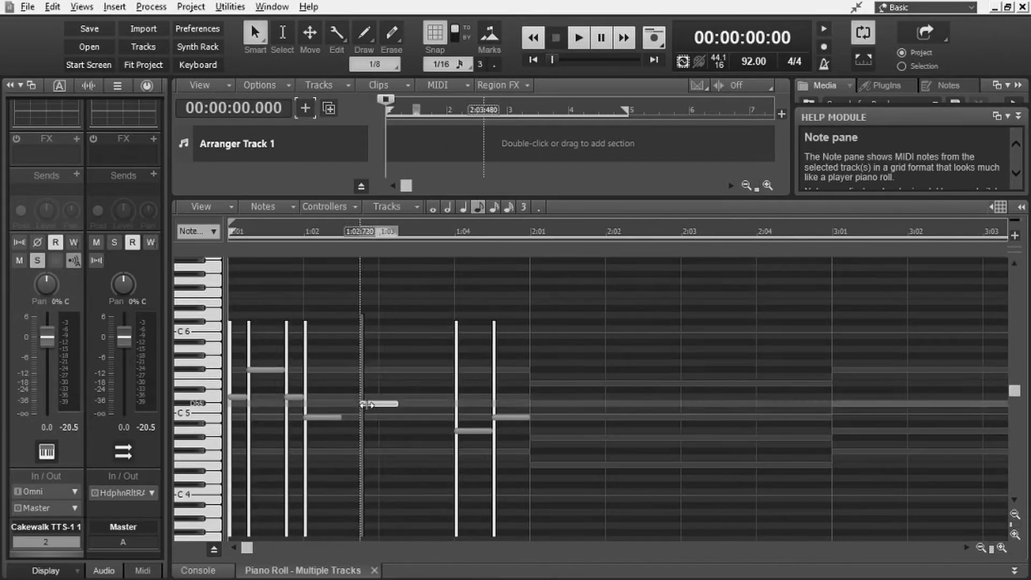
Raise the note before beat 3 of bar 1 to E5 and rework the notes around beat 4 while listening
left_click_drag(367, 405, 366, 384)
scroll(367, 383, "up", 1)
key("space")
left_click(460, 417)
key("space")
key("space")
key("space")
key("space")
Place a C#5 note three sixteenths long at the start of bar 2 and play the phrase back
left_click_drag(579, 383, 622, 393)
scroll(501, 409, "down", 1)
key("space")
mouse_move(559, 349)
left_mouse_down()
mouse_move(558, 430)
mouse_move(558, 397)
left_mouse_up()
key("space")
key("space")
scroll(607, 412, "down", 1)
key("space")
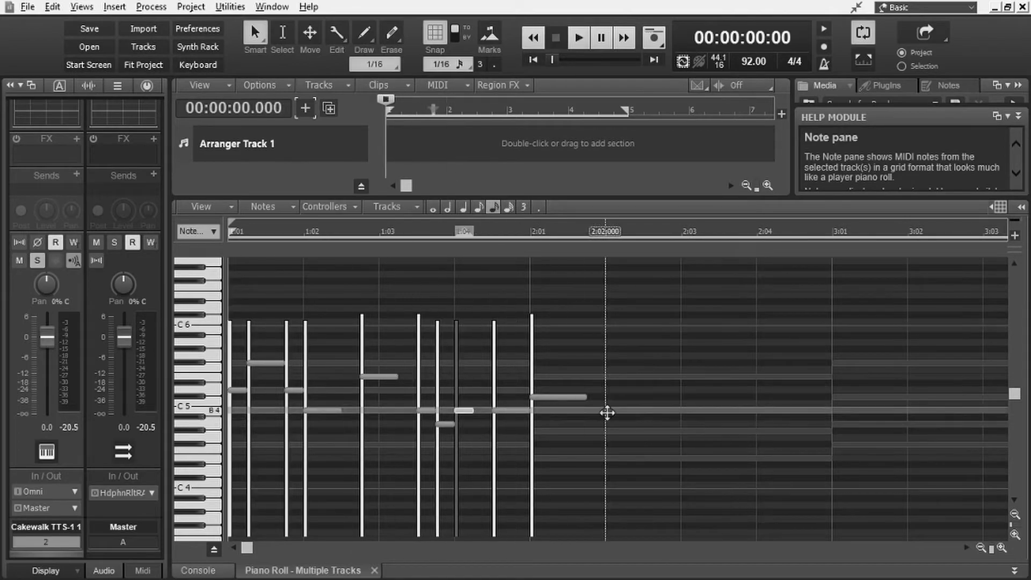
Continue bar 2 with eighth notes E5 and D5, and start bar 3 with C#5, F#5 and C#5
left_click(607, 377)
left_click(635, 389)
key("space")
scroll(568, 384, "up", 1)
scroll(356, 389, "down", 1)
left_click(841, 396)
left_click_drag(860, 364, 886, 363)
left_click(898, 396)
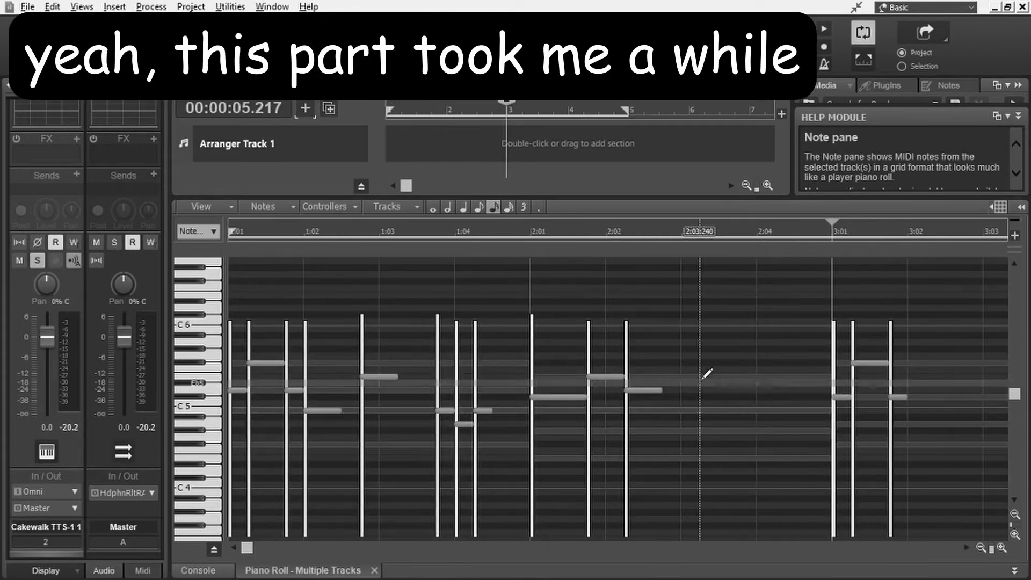
Start bar 4 with E5, A5, E5 and an eighth-note C#5 on beat 2, followed by F#5
mouse_move(841, 397)
left_mouse_down()
mouse_move(850, 387)
mouse_move(841, 397)
left_mouse_up()
scroll(621, 417, "down", 1)
mouse_move(613, 375)
left_mouse_down()
mouse_move(613, 395)
mouse_move(613, 375)
left_mouse_up()
scroll(613, 394, "up", 1)
left_click(437, 390)
key("space")
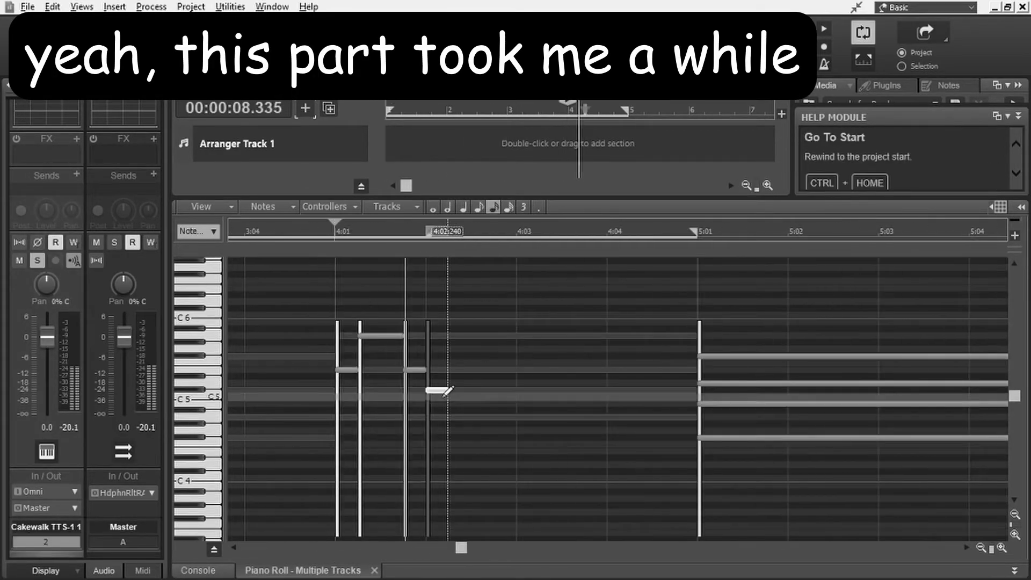
left_click_drag(448, 391, 471, 391)
key("space")
left_click(394, 356)
scroll(393, 365, "down", 1)
key("space")
Fill the second half of bar 2 with an eighth-note B4 and short E5, F#5, E5 and C#5 notes
left_click(528, 403)
left_click(550, 370)
left_click(562, 390)
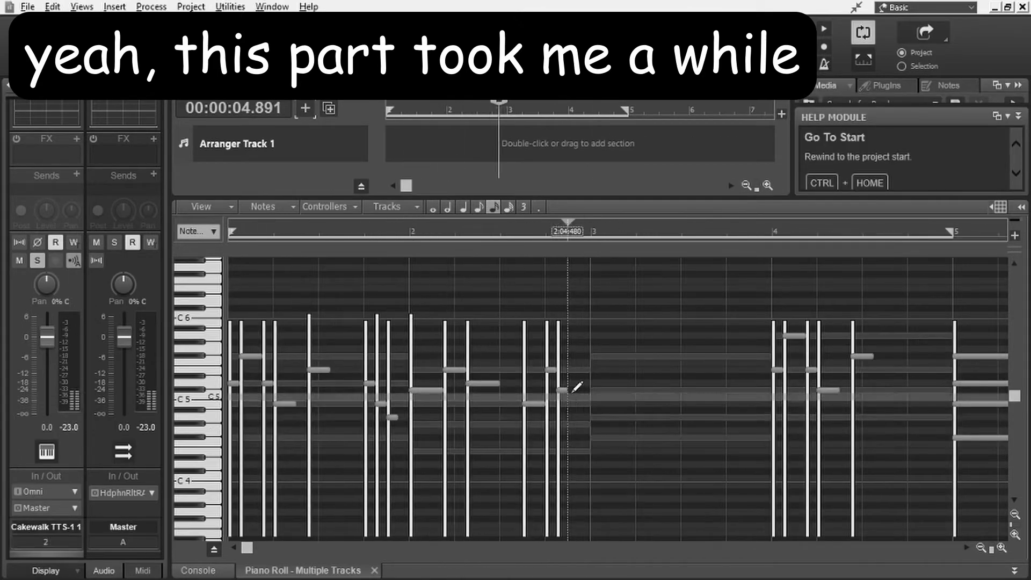
left_click(573, 370)
left_click(585, 390)
scroll(585, 404, "up", 1)
key("space")
Write the bar 3 melody with C#5, F#5, C#5 and A4, followed by an eighth-note E5 at 3:02:720
left_click(532, 391)
left_click(531, 356)
left_click(620, 370)
key("space")
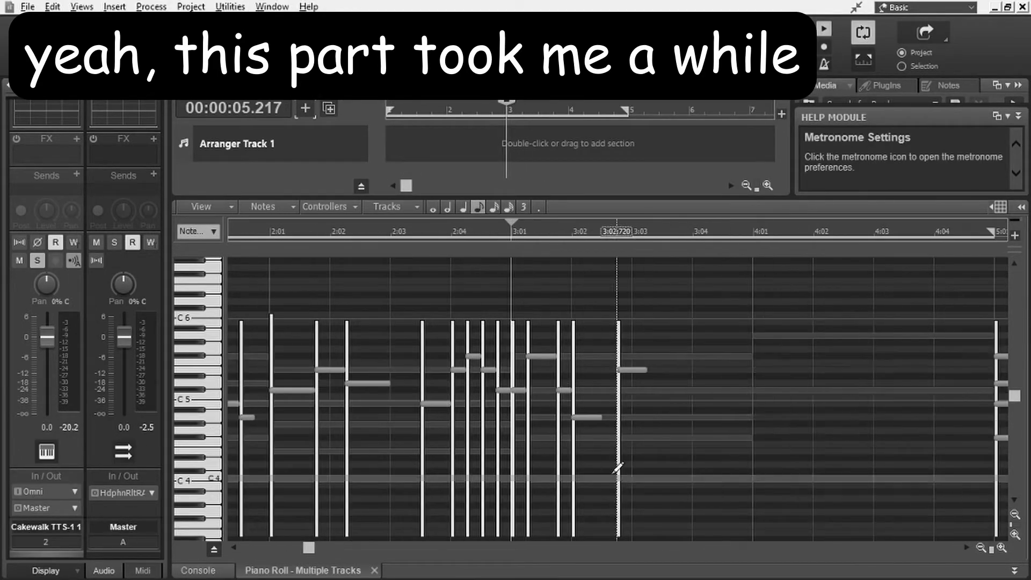
left_click_drag(623, 370, 636, 370)
key("space")
Give bar 4 the notes E5, A5 and F#5, and lower the last note of bar 2 to B4
scroll(687, 365, "down", 1)
left_click(717, 349)
scroll(624, 375, "up", 1)
scroll(542, 408, "down", 1)
left_click_drag(525, 391, 525, 403)
key("space")
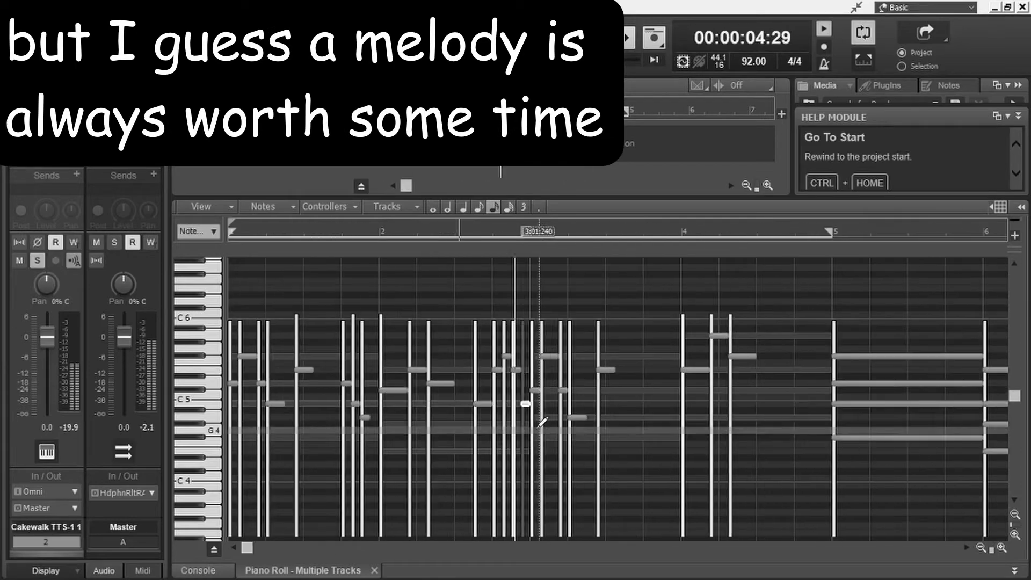
Add a descending sixteenth-note run C#5, B4, A4 on beat 4 of bar 3 and play the melody
scroll(711, 375, "up", 4)
key("space")
left_click(569, 390)
left_click(586, 403)
left_click(602, 417)
scroll(563, 343, "down", 1)
key("space")
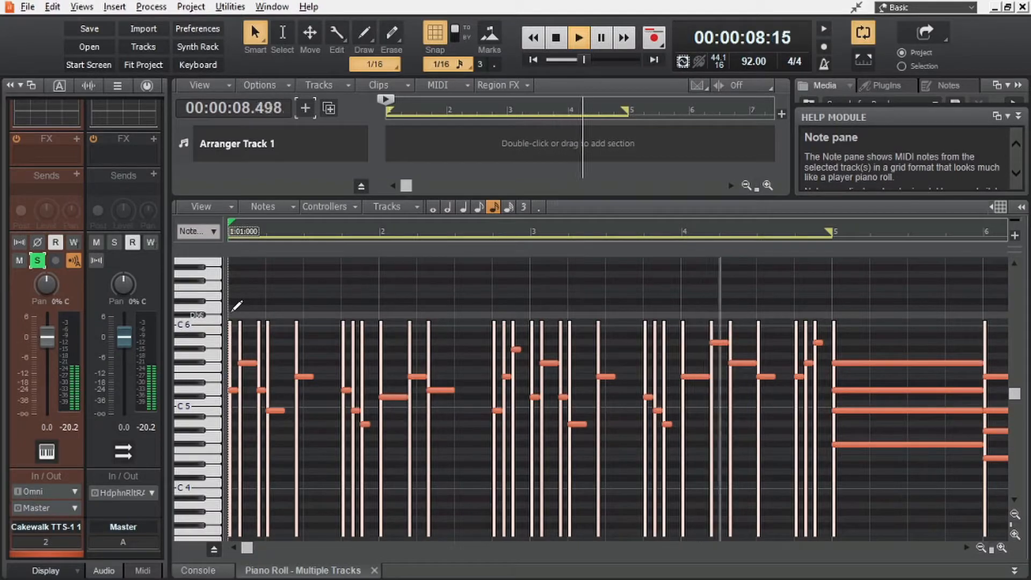
Stop playback, collapse the piano roll dock and select the melody clip on track 2
key("space")
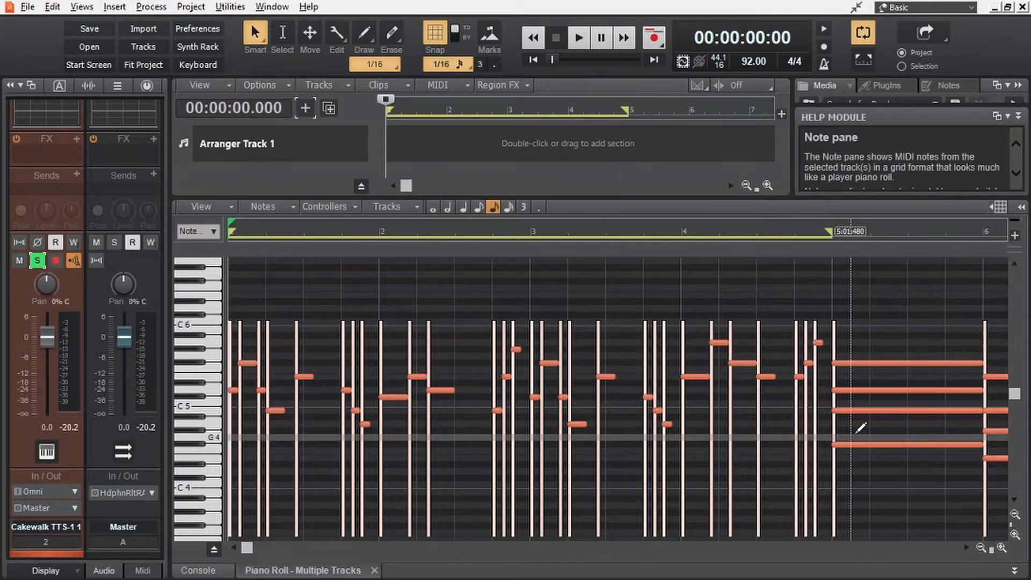
left_click(1014, 570)
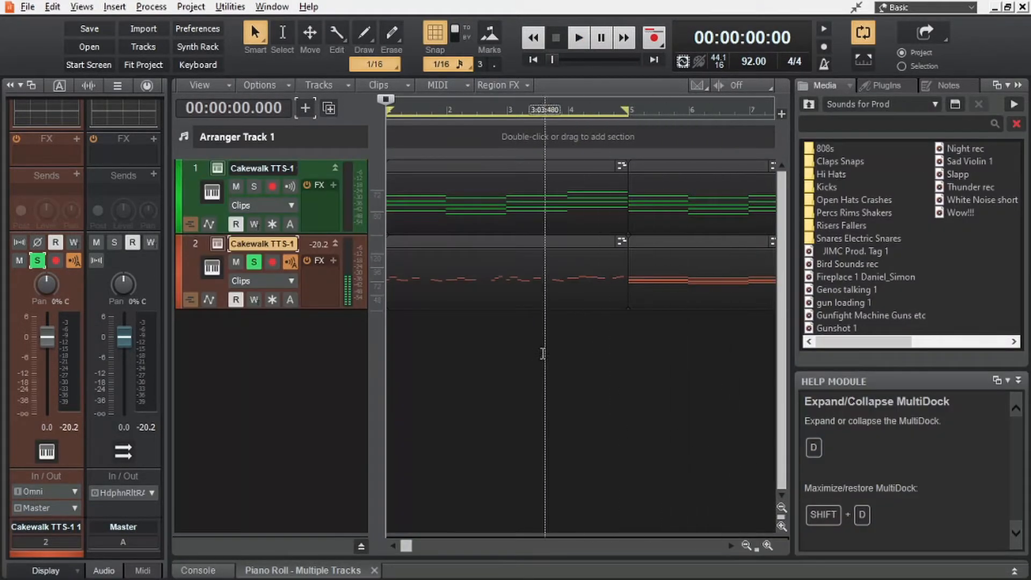
scroll(513, 327, "down", 1)
scroll(513, 324, "up", 3)
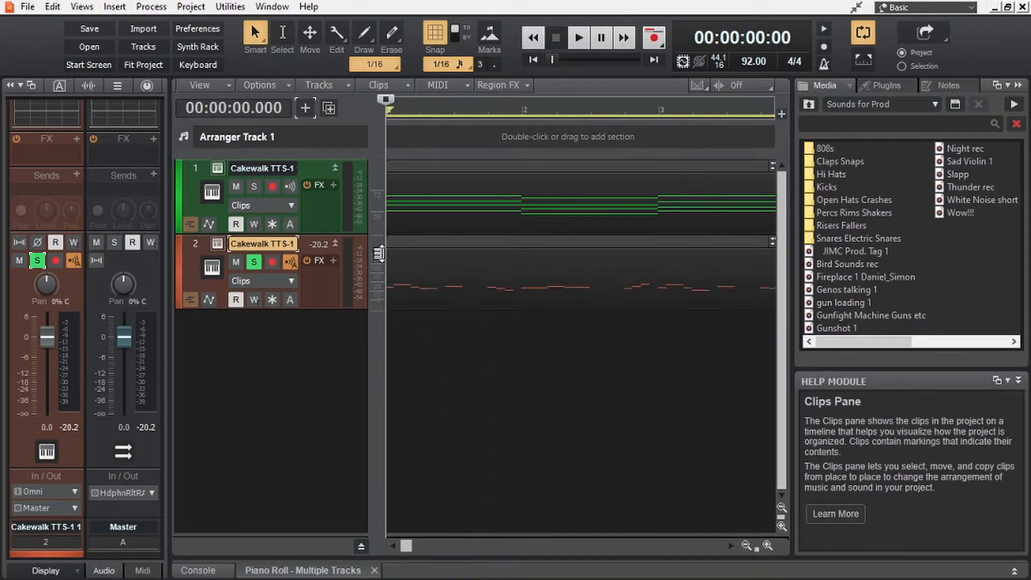
left_click_drag(379, 253, 380, 243)
scroll(438, 308, "down", 1)
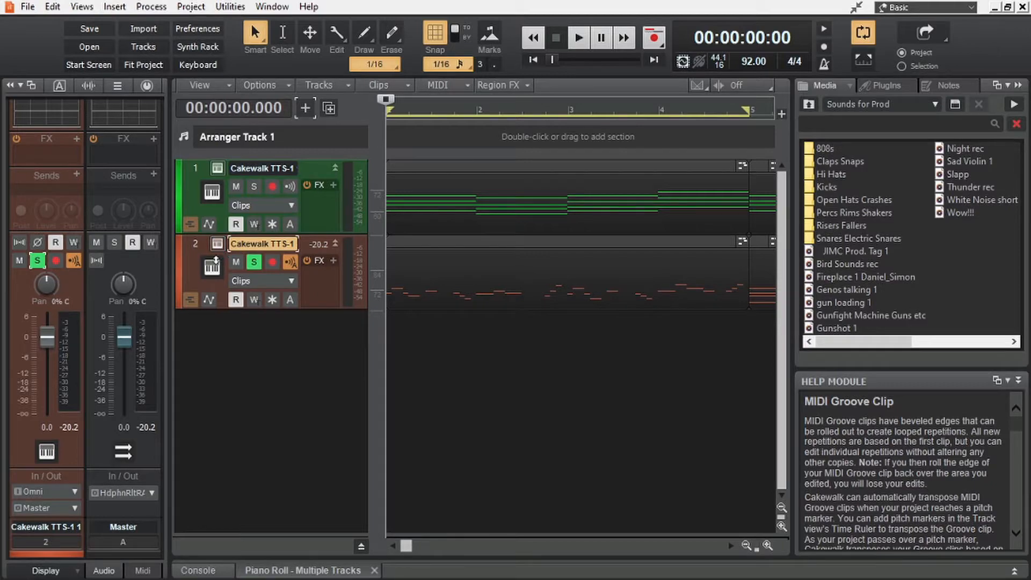
left_click(448, 250)
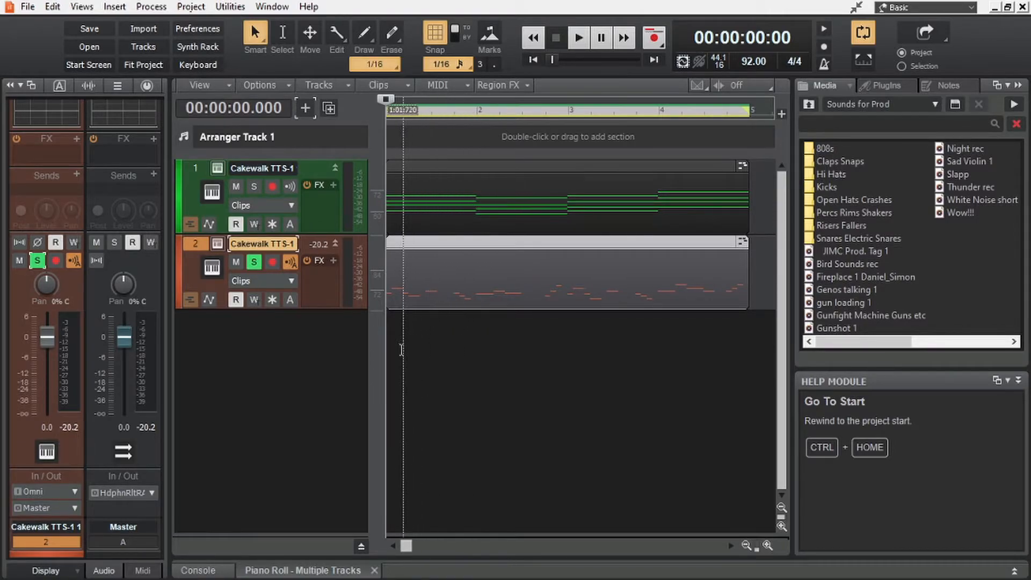
Open track 2's TTS-1 synth and set channel 1's chorus to 9 and reverb to 37 while the loop plays
left_click(219, 244)
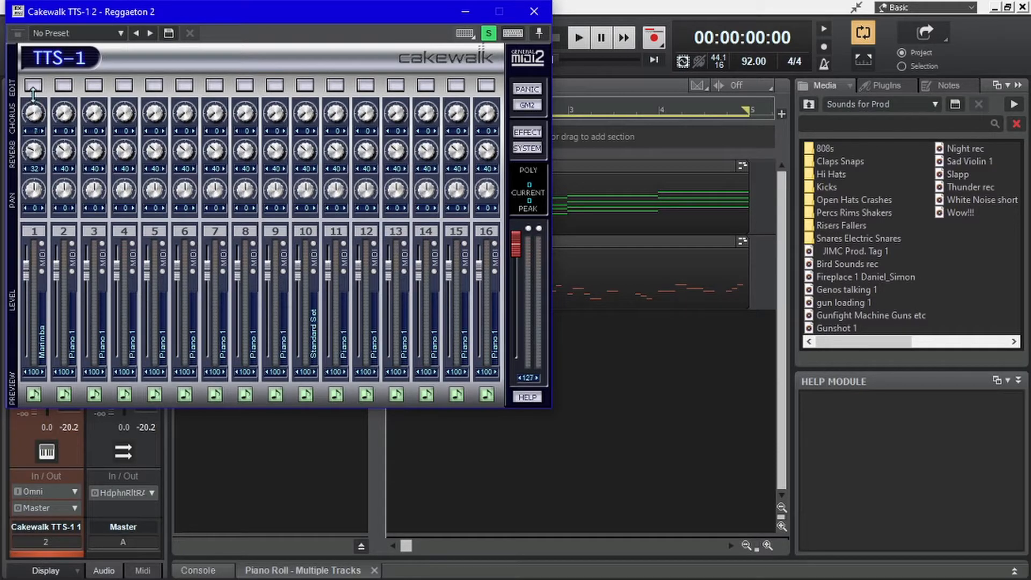
key("space")
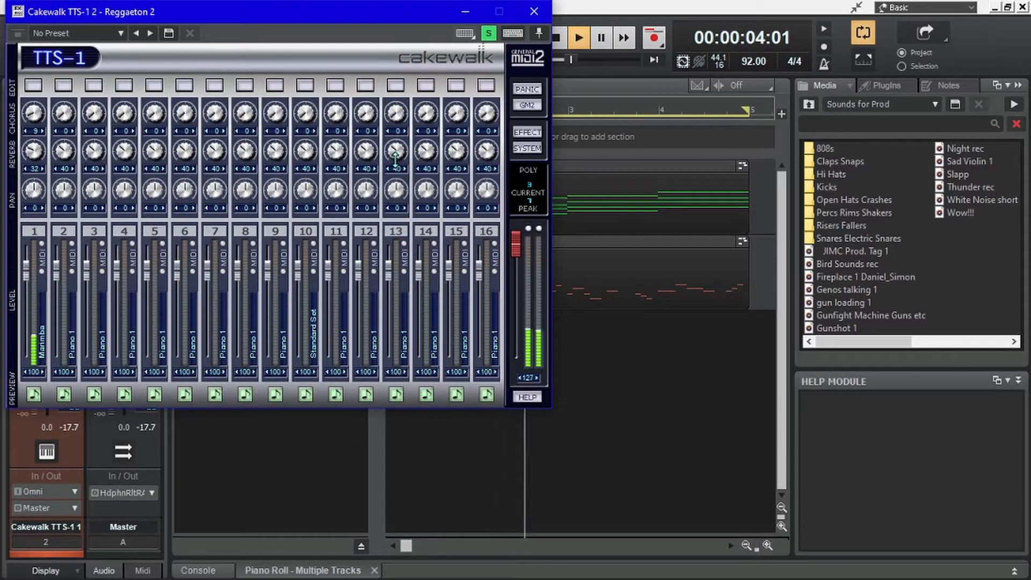
left_click_drag(35, 153, 36, 95)
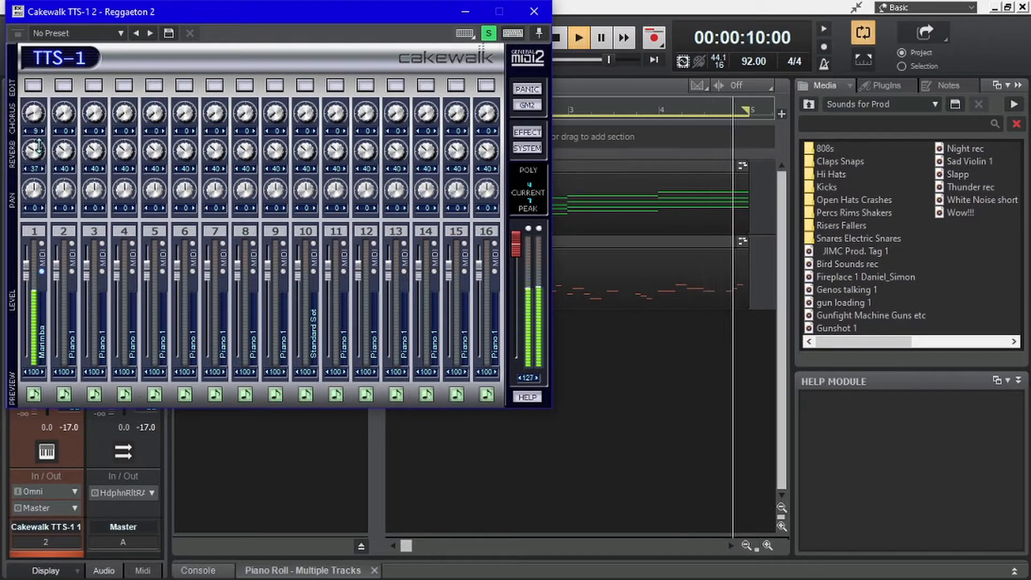
key("space")
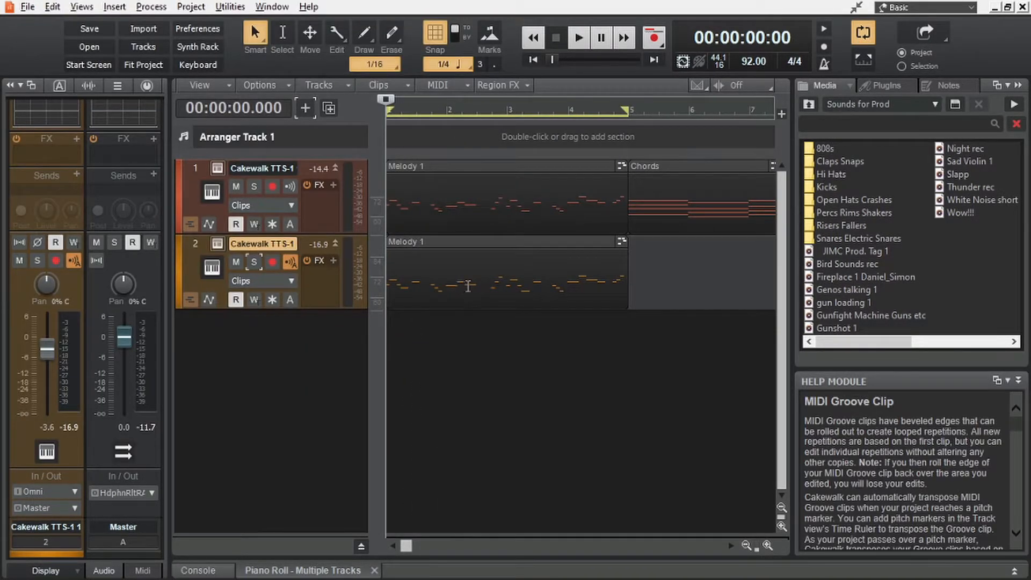
scroll(468, 286, "down", 2)
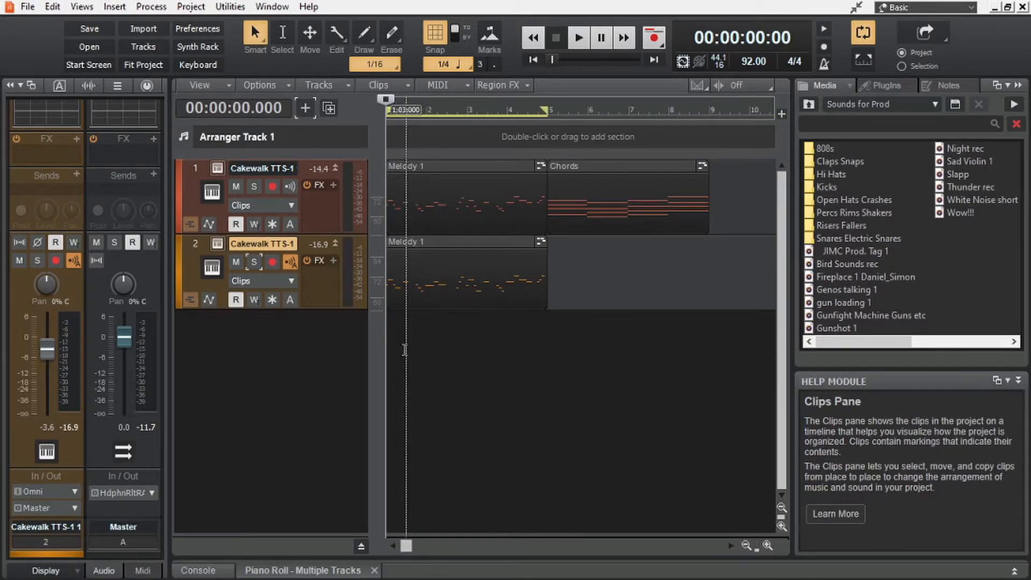
scroll(437, 317, "up", 2)
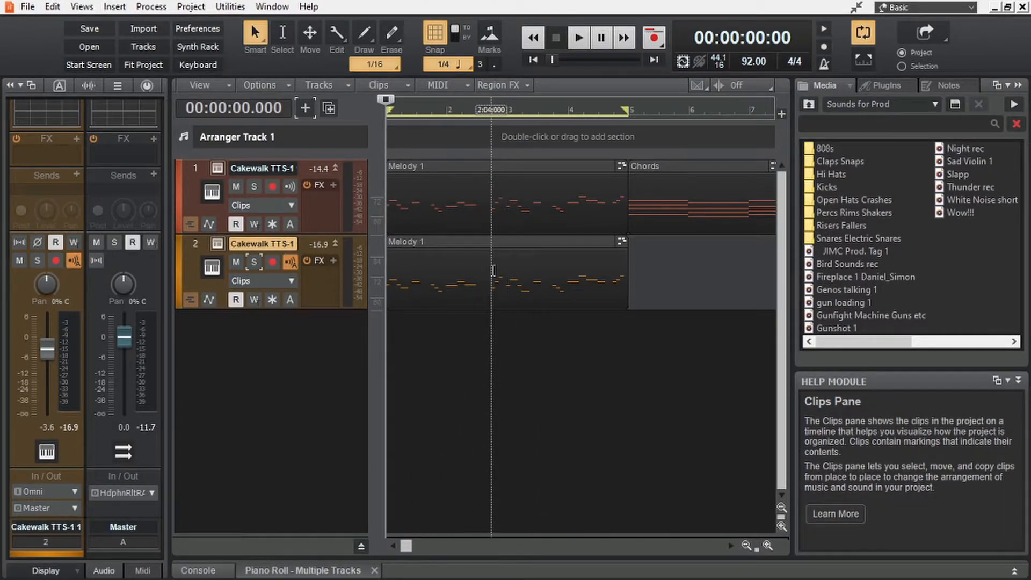
left_click_drag(518, 366, 470, 174)
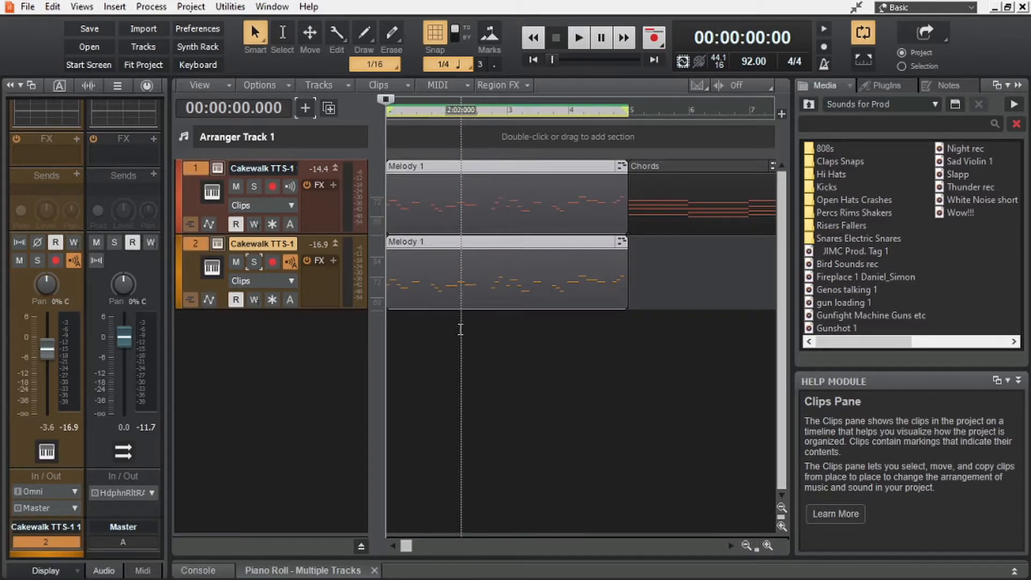
left_click(386, 352)
Check which instrument track 1's TTS-1 synth uses on channel 1 and close the synth
left_click(198, 188)
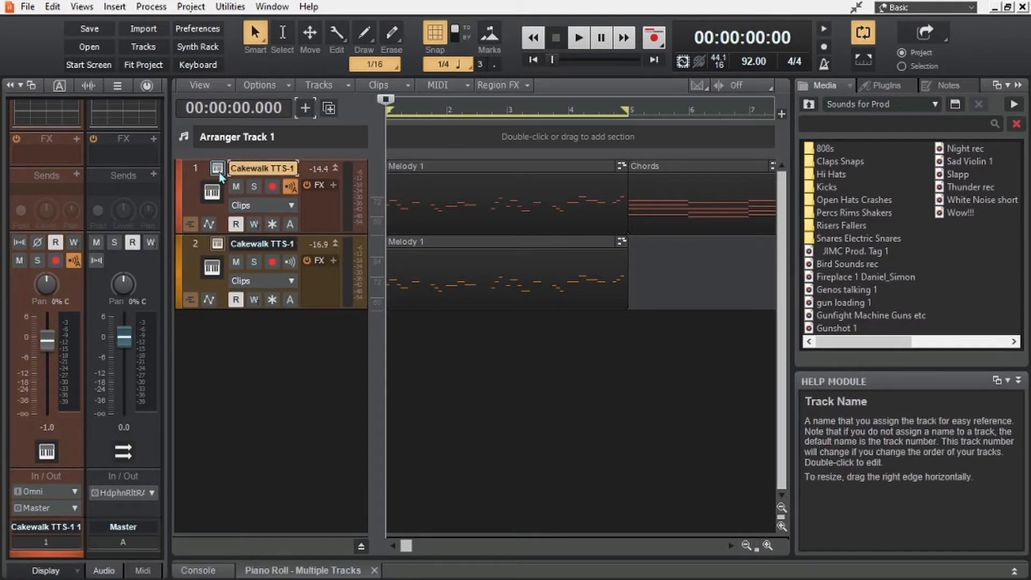
left_click(219, 171)
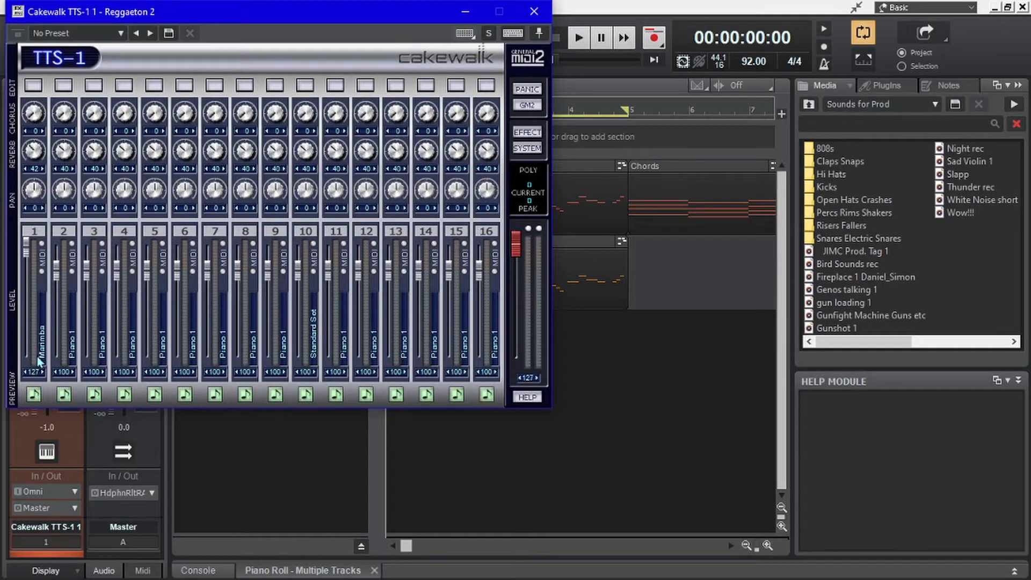
left_click(534, 11)
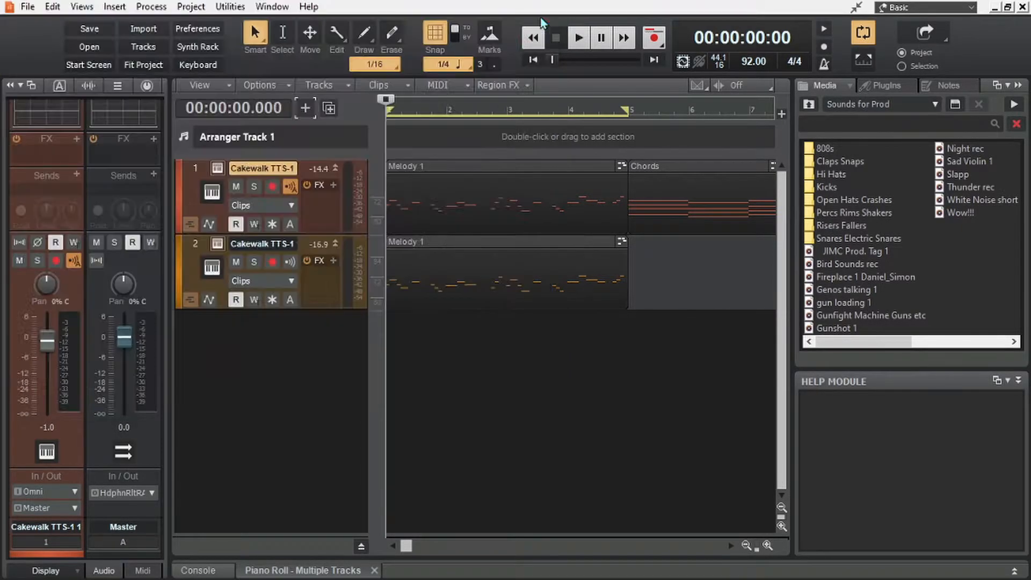
Audition track 1's melody in solo, then stop playback and unsolo the track
left_click(259, 188)
key("space")
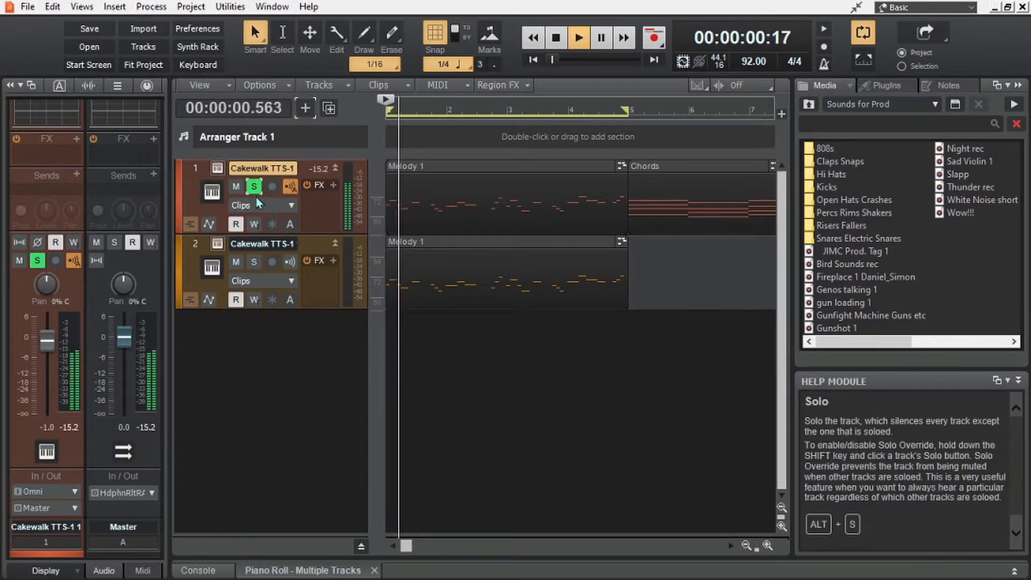
key("space")
left_click(255, 189)
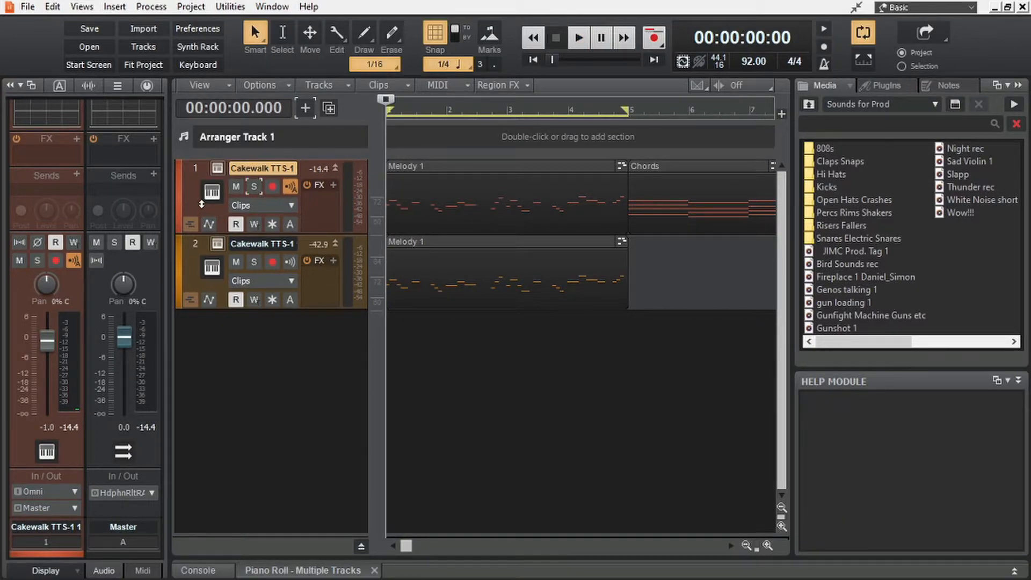
Solo track 2 and listen to its melody
left_click(254, 262)
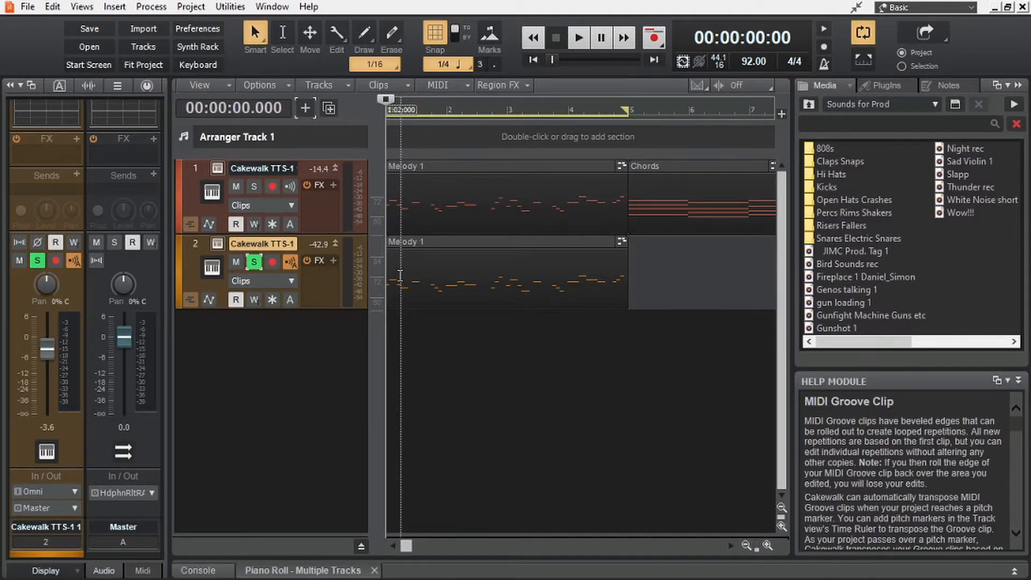
key("space")
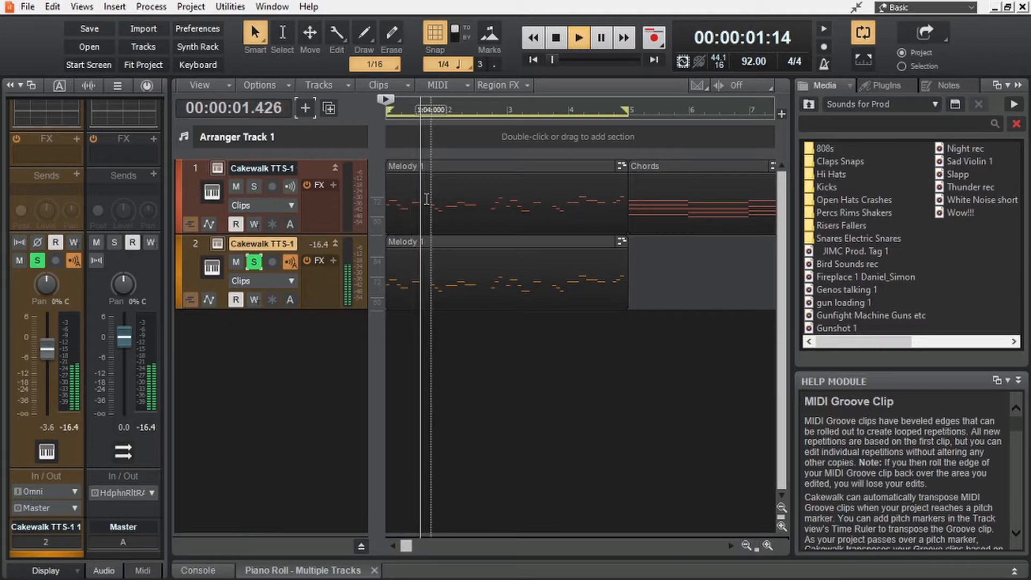
scroll(468, 350, "up", 3)
scroll(468, 350, "down", 3)
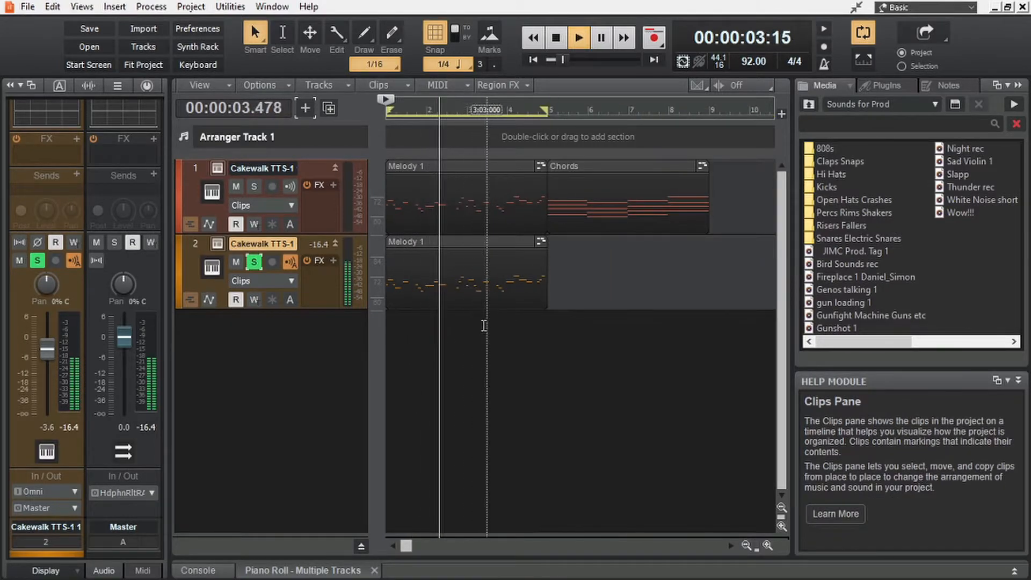
key("space")
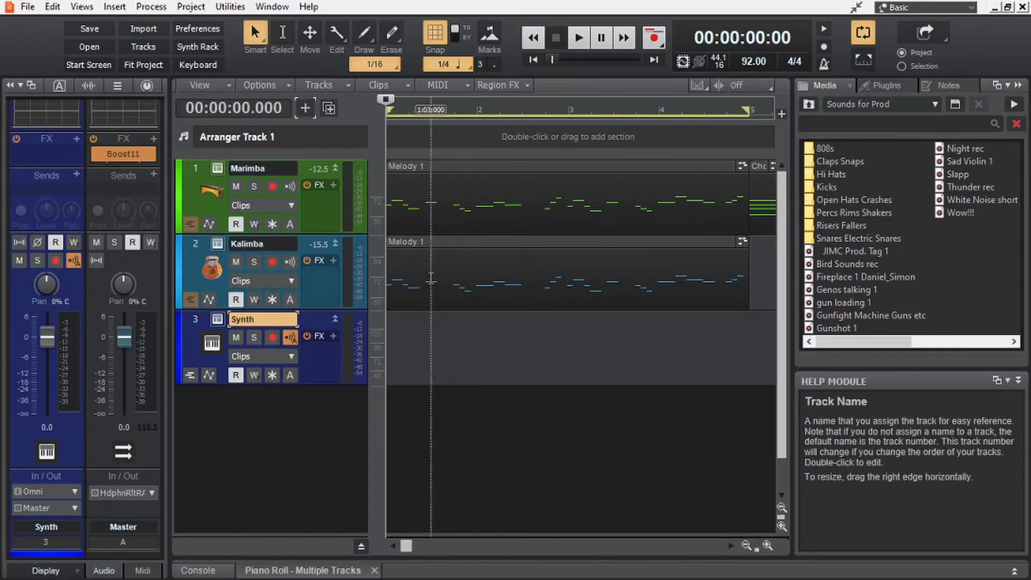
Lower the Synth track's volume to -1.0 dB and open its Vital instrument
scroll(449, 288, "down", 2)
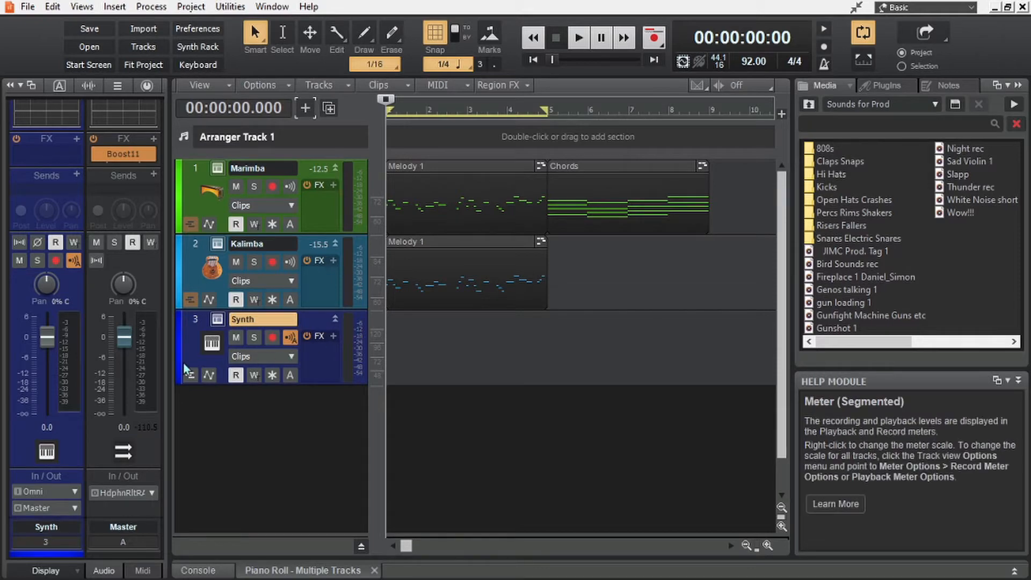
left_click_drag(52, 344, 53, 350)
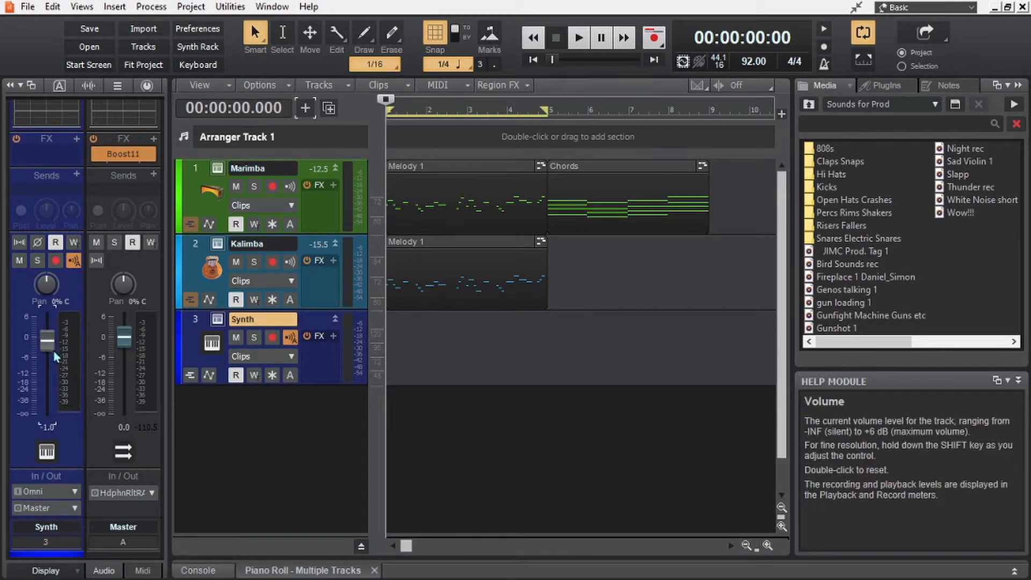
left_click(217, 320)
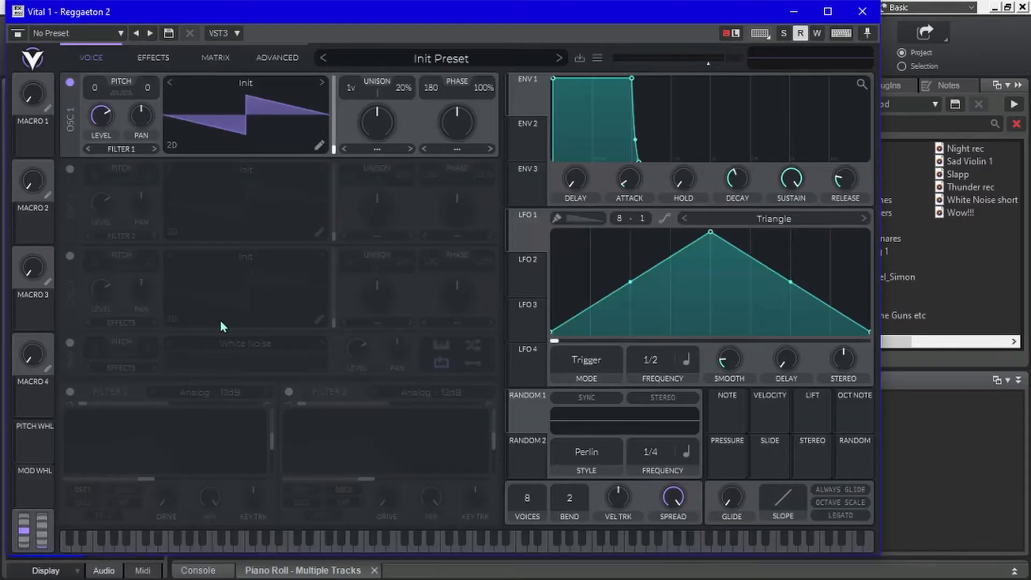
Load the Basic Shapes wavetable in oscillator 1 and raise its frame position by about a quarter
left_click(168, 146)
left_click(322, 82)
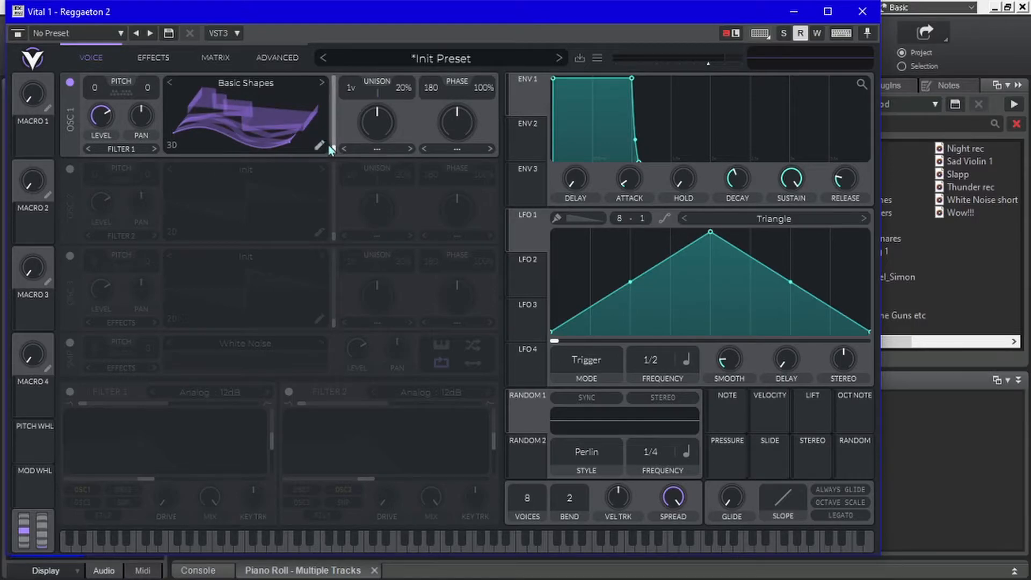
left_click_drag(330, 150, 339, 123)
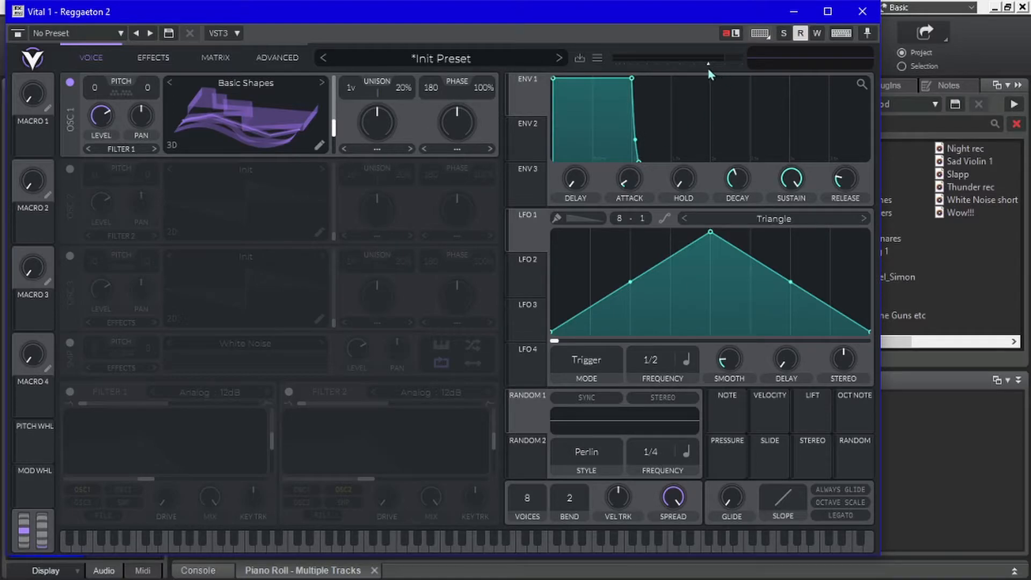
Turn Vital's master volume down slightly and lengthen Envelope 1's release
left_click_drag(707, 66, 703, 66)
left_click_drag(840, 182, 909, 141)
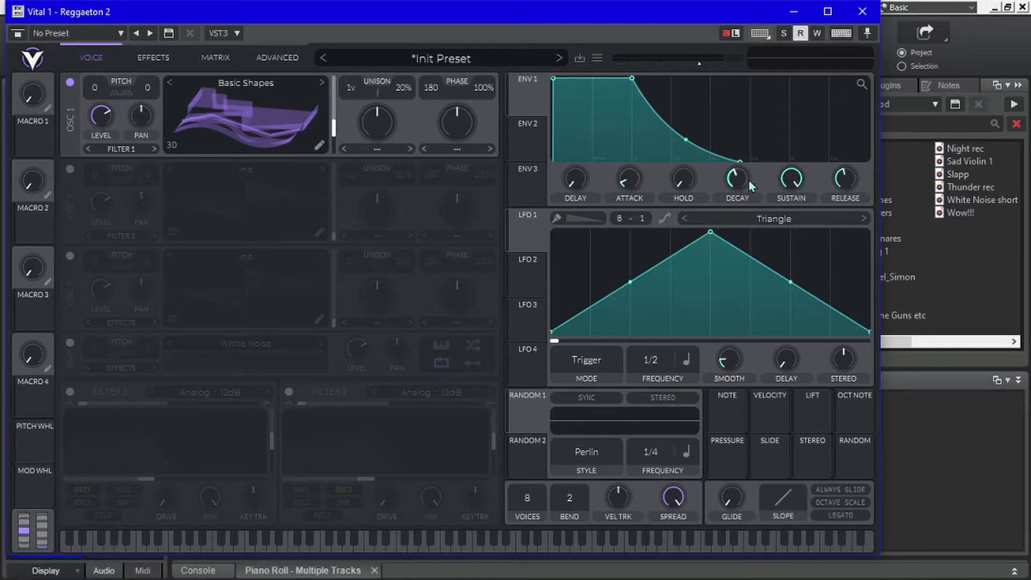
left_click_drag(748, 180, 776, 155)
View Vital's preset list without loading a preset and close the synth
left_click(456, 57)
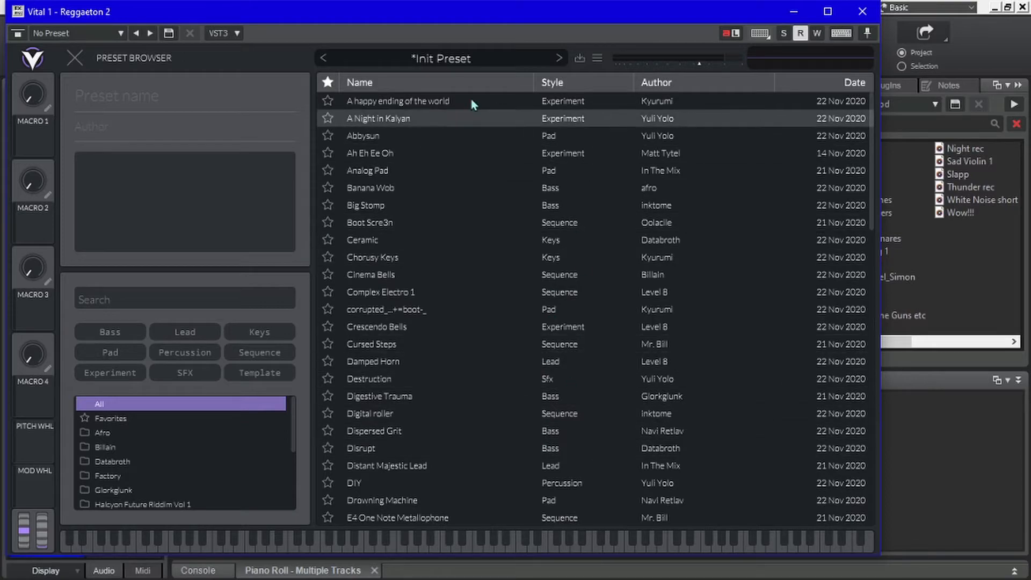
left_click(472, 62)
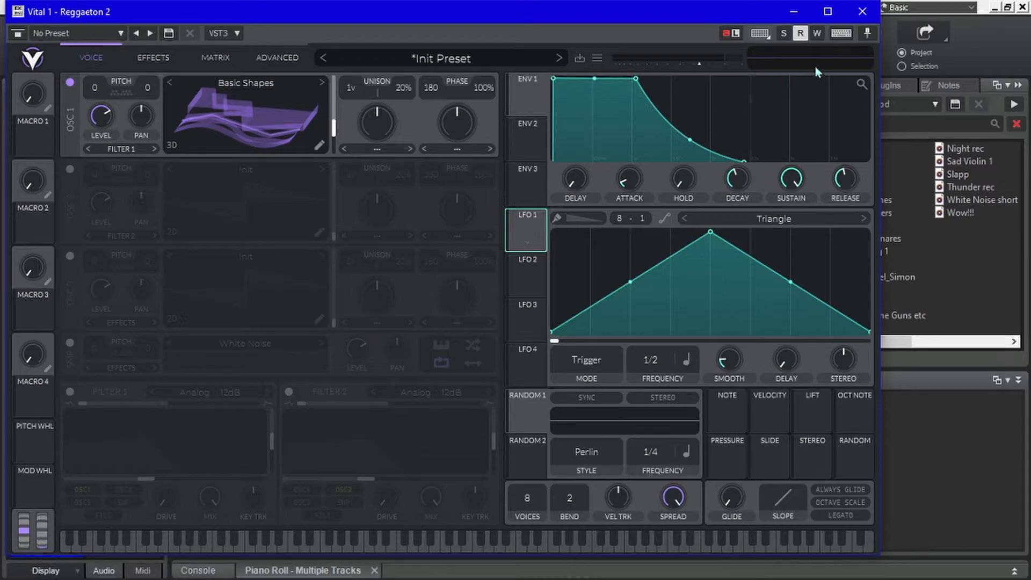
left_click(861, 20)
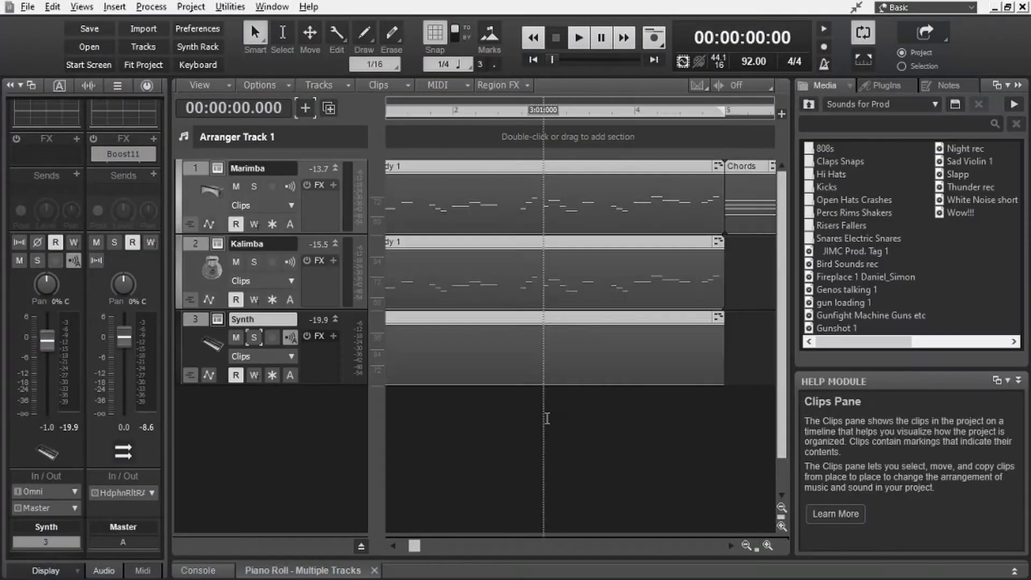
Open the Synth clip in the piano roll and write bar 1 as F#5, D5, B4, D5, F#5, E5
double_click(537, 355)
left_click(237, 403)
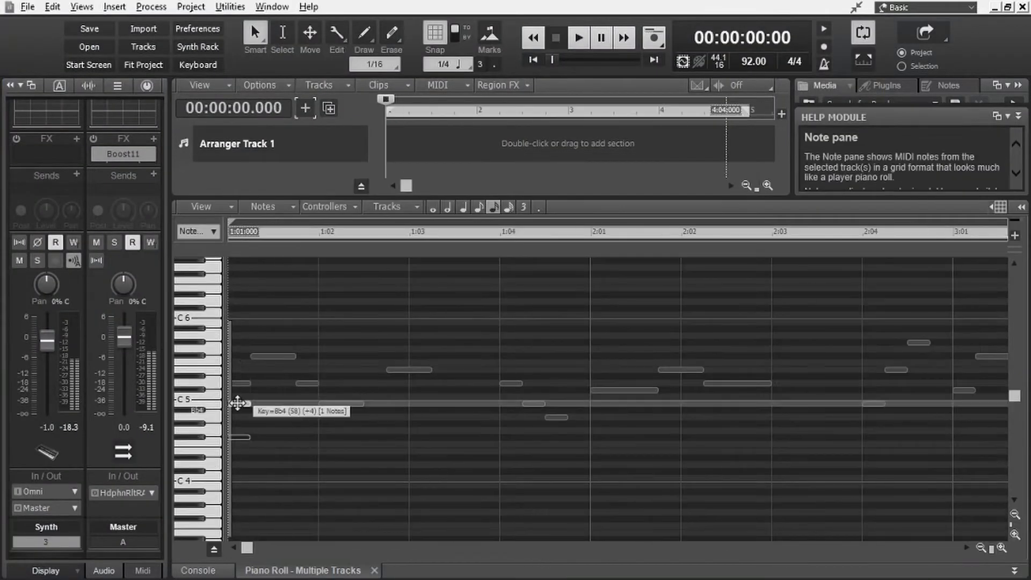
mouse_move(484, 383)
left_mouse_down()
mouse_move(509, 383)
mouse_move(496, 383)
left_mouse_up()
left_click(504, 356)
left_click(525, 369)
left_click(442, 403)
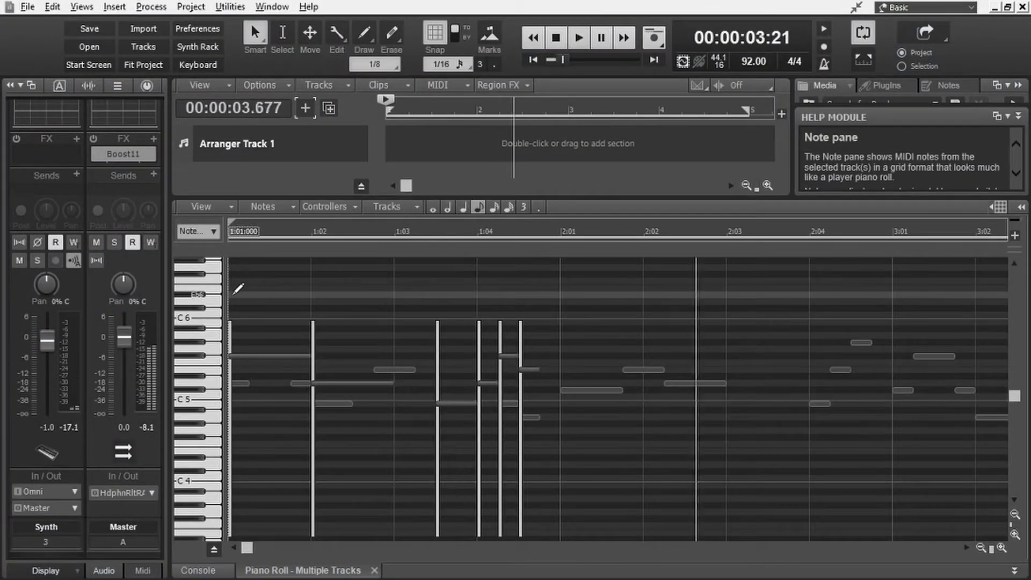
Continue the counter-melody into bar 2 with a quarter-note E5 on beat 1 followed by an A5
scroll(236, 290, "down", 1)
left_click_drag(318, 383, 347, 384)
left_click(498, 391)
left_click_drag(499, 391, 498, 370)
left_click(573, 386)
left_click_drag(589, 337, 566, 344)
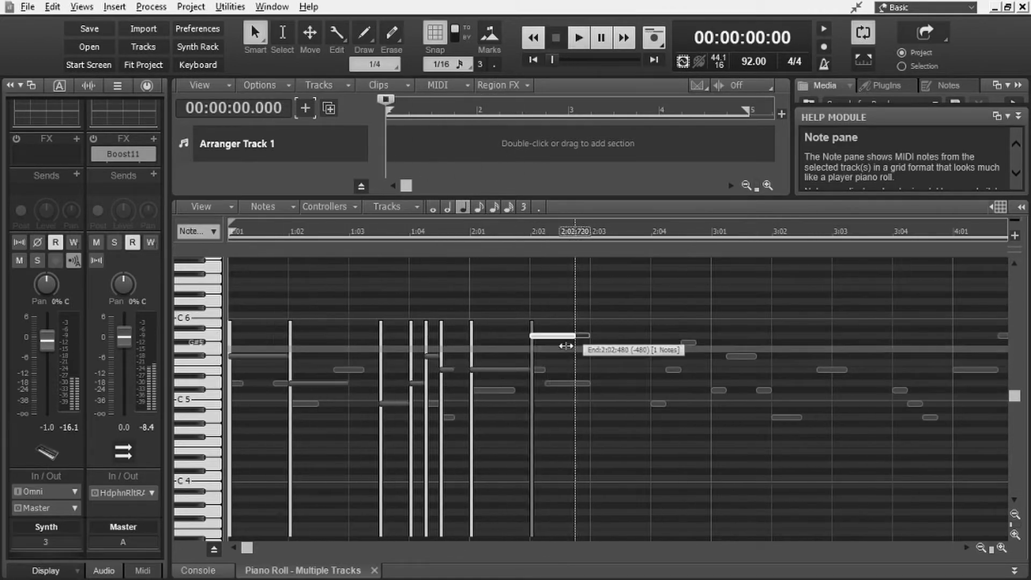
scroll(596, 343, "down", 1)
left_click(621, 376)
left_click(624, 391)
mouse_move(607, 370)
left_mouse_down()
mouse_move(593, 371)
mouse_move(611, 391)
mouse_move(610, 370)
left_mouse_up()
Complete bar 2 as E5, F#5, A5, E5 and start bar 3 with F#5 and A5, checking by playback
key("ctrl+Home")
key("space")
mouse_move(610, 390)
left_mouse_down()
mouse_move(638, 391)
mouse_move(664, 357)
left_mouse_up()
left_click(725, 384)
mouse_move(676, 356)
left_mouse_down()
mouse_move(702, 356)
mouse_move(725, 310)
left_mouse_up()
key("space")
mouse_move(582, 288)
left_mouse_down()
mouse_move(582, 371)
mouse_move(573, 336)
mouse_move(567, 357)
left_mouse_up()
left_click(542, 369)
left_click(535, 60)
key("space")
scroll(537, 385, "down", 2)
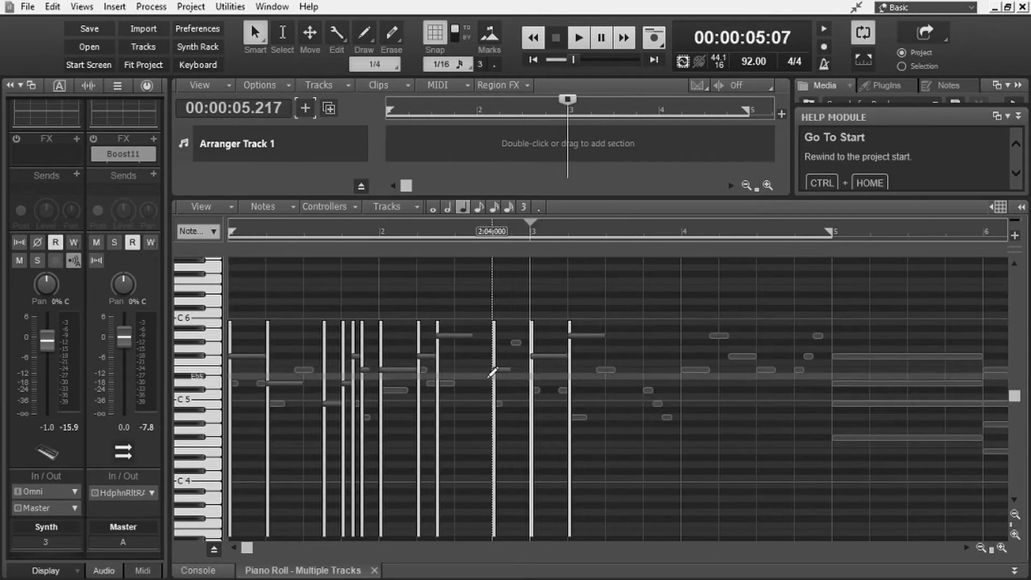
Add G#5, B5 and F#5 as the closing notes of bar 3 and play them
scroll(529, 357, "up", 1)
left_click(523, 343)
left_click(542, 323)
left_click(563, 357)
key("space")
Play the line from the start and make bar 2's last E5 begin halfway through beat 3
left_click(533, 59)
scroll(492, 368, "down", 1)
key("space")
mouse_move(496, 369)
left_mouse_down()
mouse_move(477, 369)
mouse_move(502, 369)
left_mouse_up()
Play bar 3 and raise its last two notes to C#6 and A5
left_click(531, 231)
key("space")
left_click_drag(653, 323, 653, 309)
left_click_drag(673, 357, 673, 336)
Fill bar 4 with E5, F#5, A5 and F#5 and play the counter-melody from the start
left_click(681, 231)
left_click(690, 369)
left_click(668, 336)
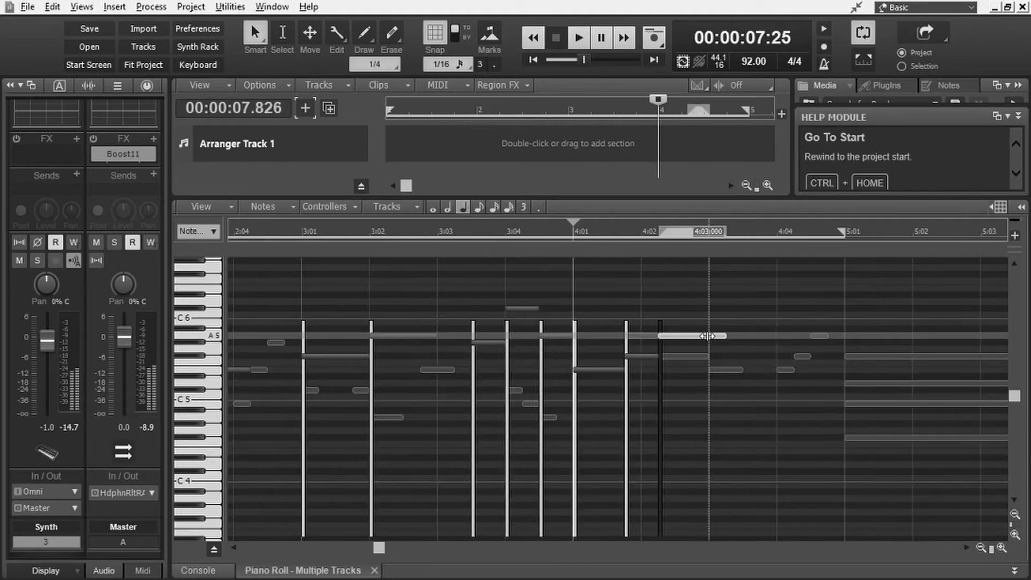
scroll(499, 345, "down", 2)
left_click(498, 357)
left_click(533, 59)
key("space")
scroll(398, 411, "up", 2)
scroll(590, 397, "down", 1)
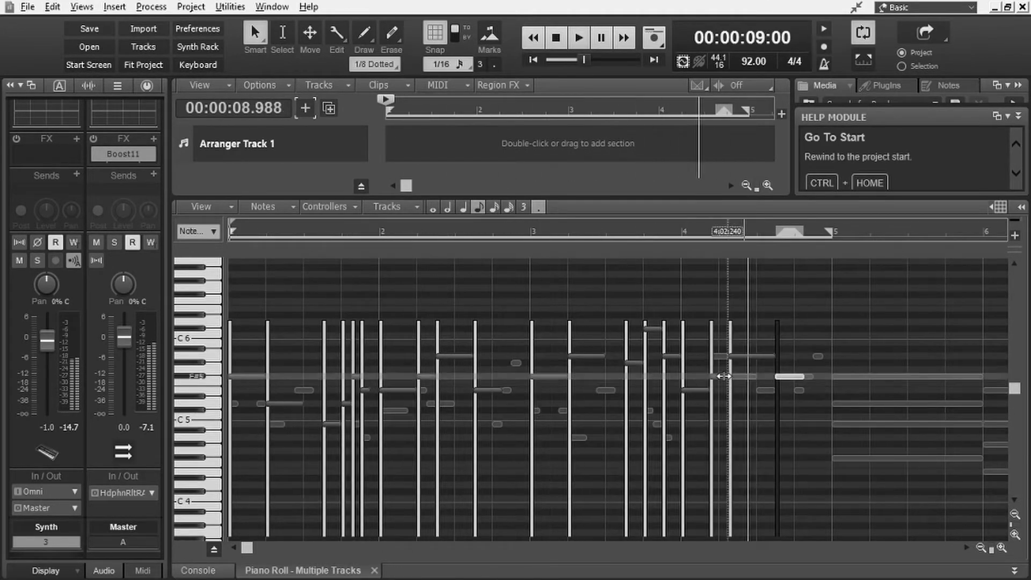
Delete bar 4's first F#5, make the A5 a dotted quarter starting on beat 2, and play the line
right_click(720, 376)
left_click_drag(729, 356, 719, 356)
left_click(681, 231)
key("space")
left_click(446, 231)
mouse_move(507, 363)
left_mouse_down()
mouse_move(507, 397)
mouse_move(506, 363)
left_mouse_up()
left_click(598, 230)
key("space")
left_click(533, 60)
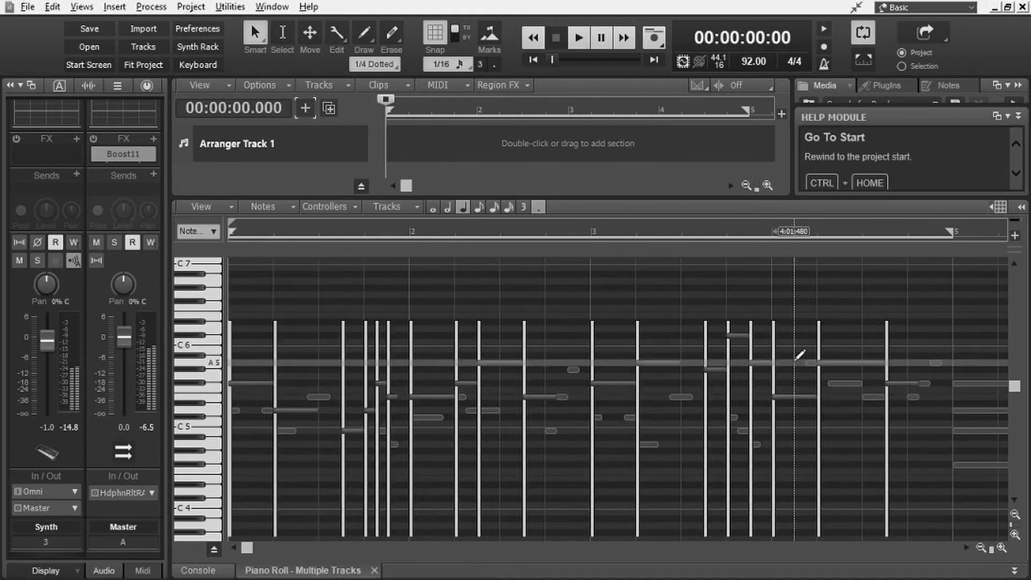
Add a C#6 halfway through beat 2 of bar 4, raise the bar's last note to A5 and play it
left_click(771, 231)
left_click(852, 336)
left_click_drag(902, 383, 902, 363)
key("space")
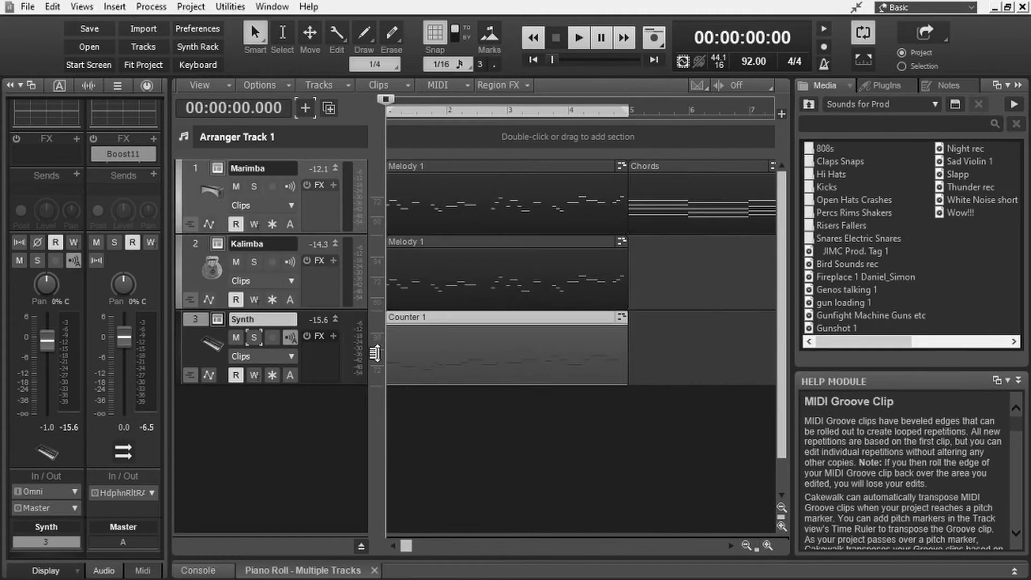
Open the Synth track's Vital instrument
left_click(213, 322)
left_click(153, 83)
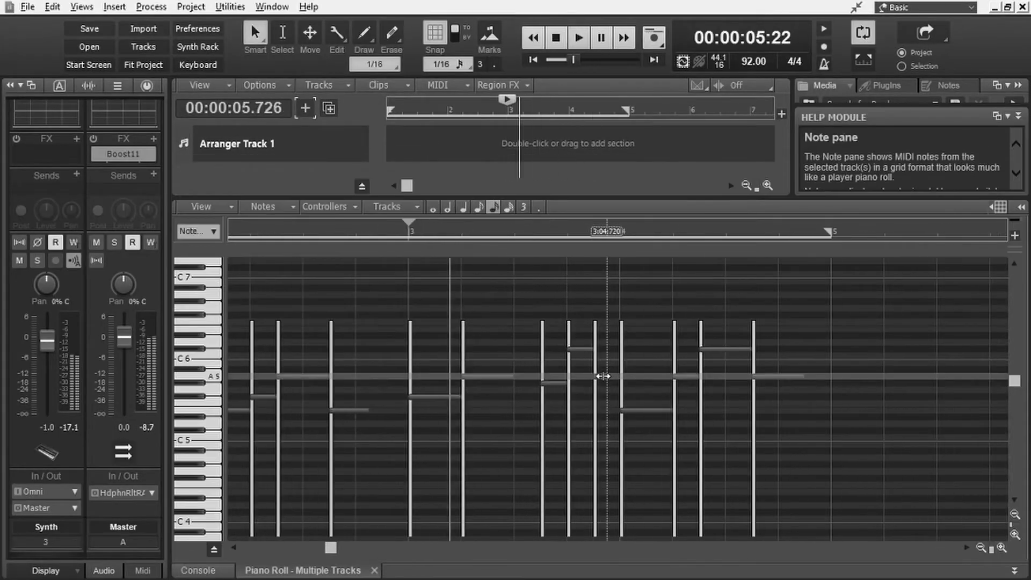
Raise the counter-melody's last note in bar 3 to B5 and collapse the piano roll
left_click(600, 356)
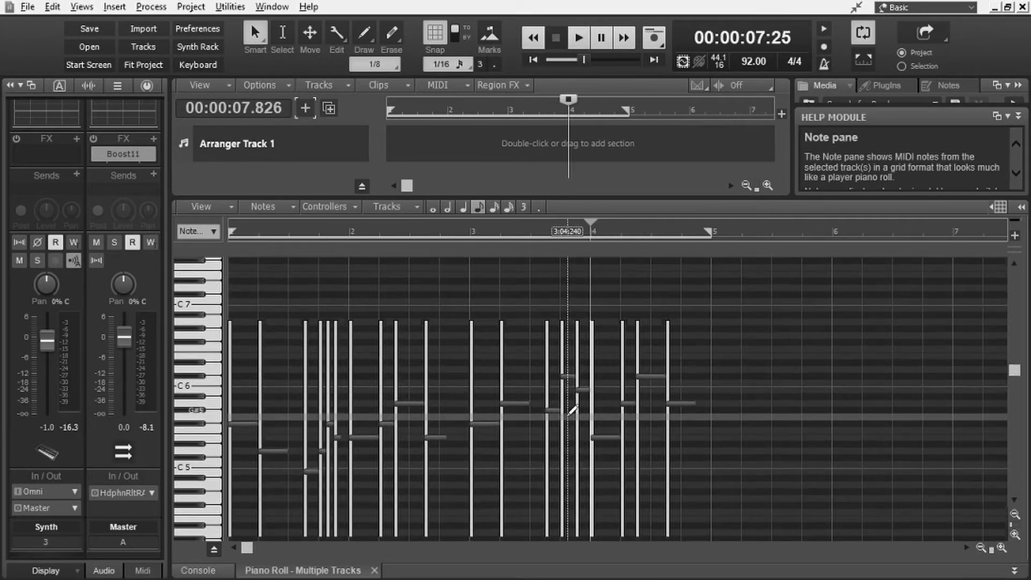
left_click(1013, 570)
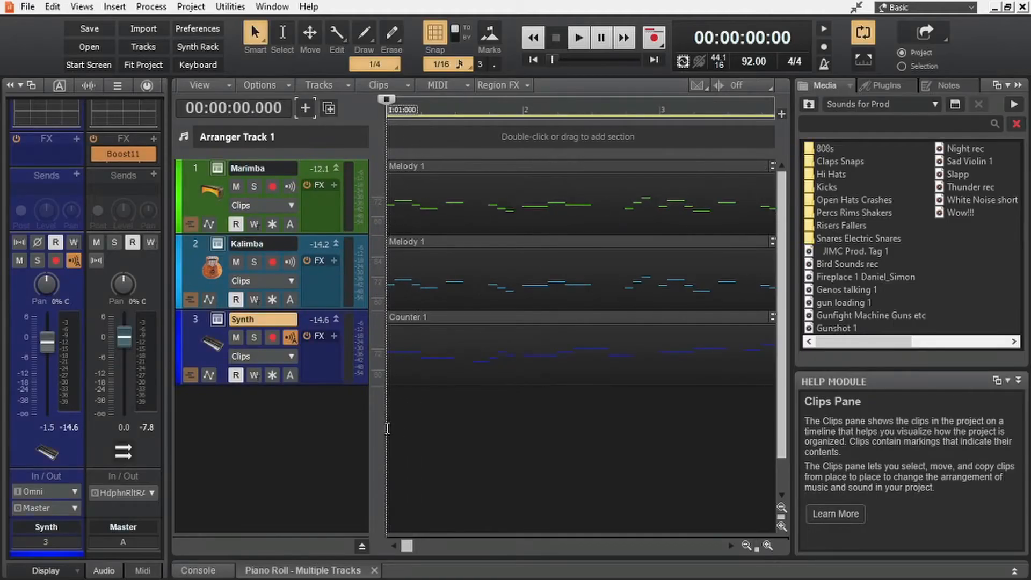
Play the marimba, kalimba and synth counter-melody together
scroll(449, 384, "up", 2)
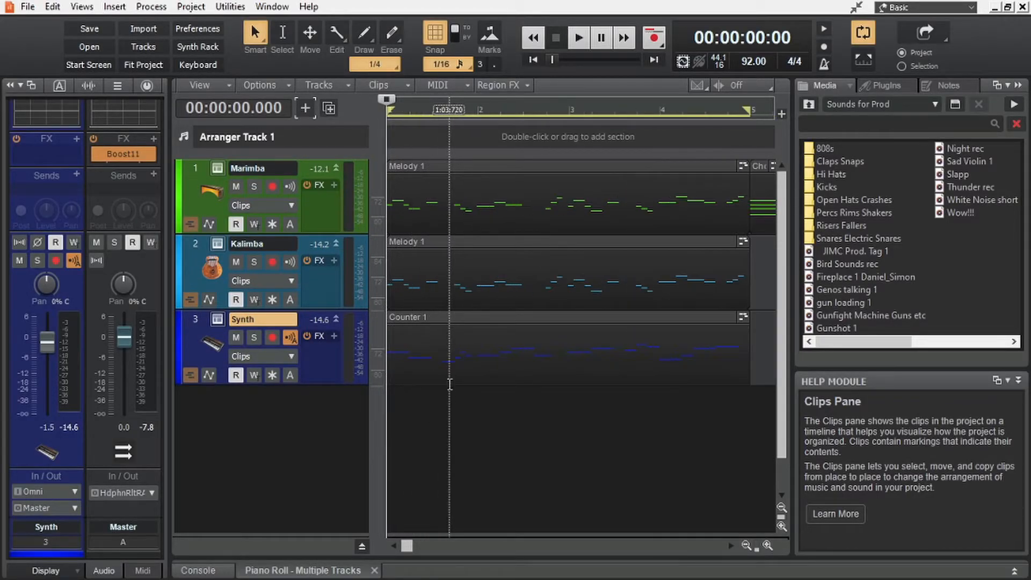
scroll(465, 413, "right", 1)
scroll(464, 414, "left", 1)
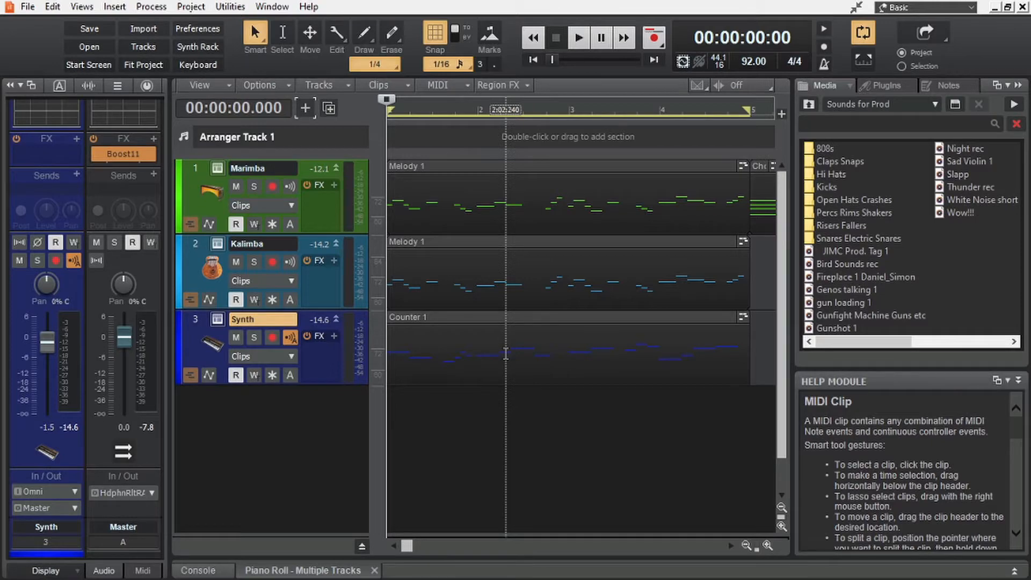
key("space")
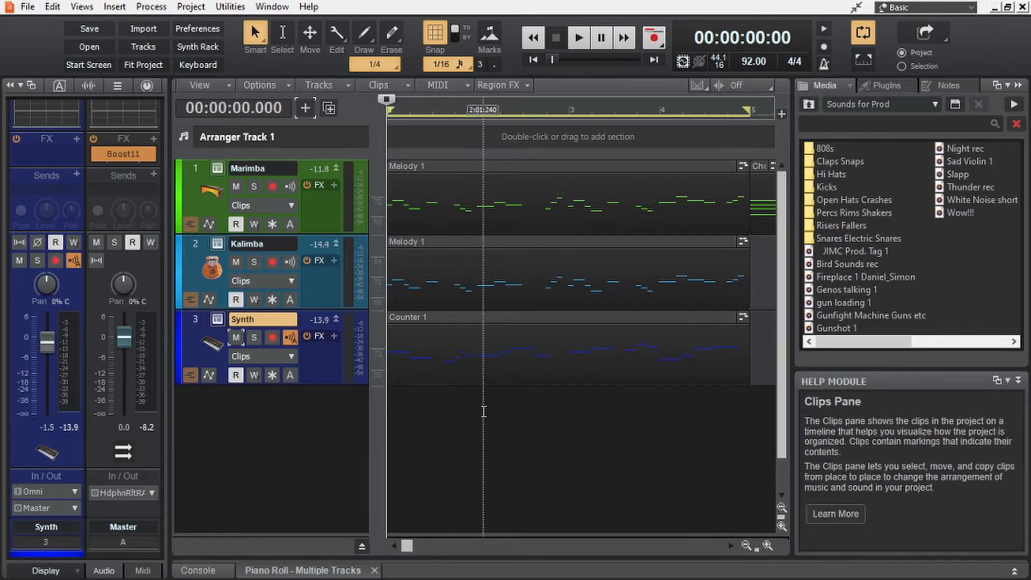
left_click_drag(509, 460, 467, 362)
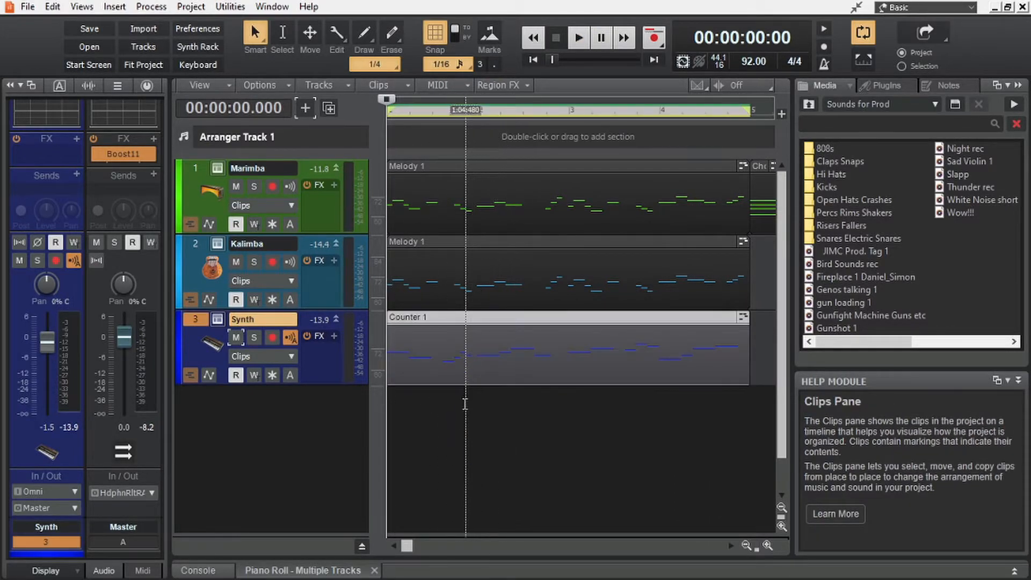
left_click(395, 440)
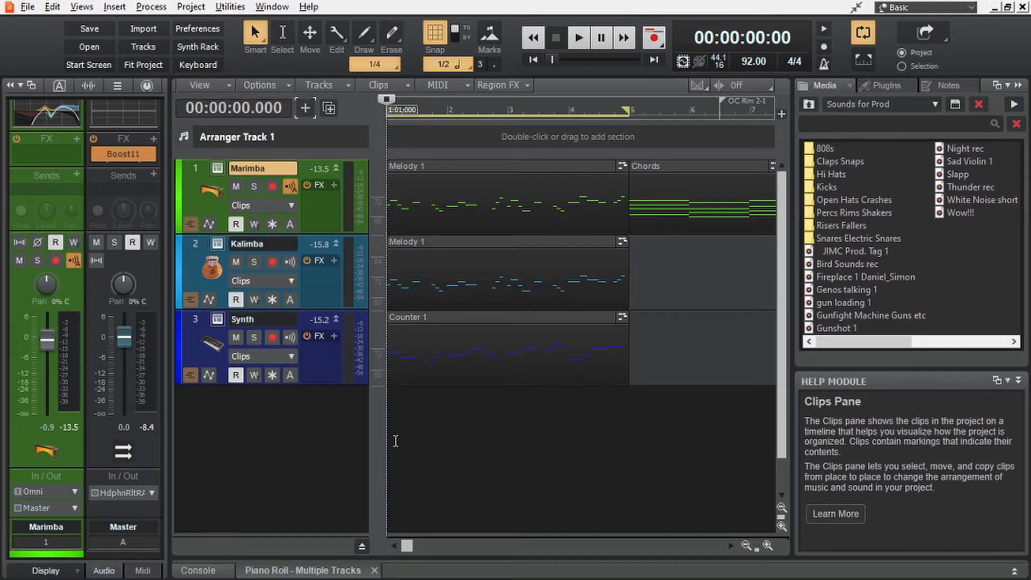
Add an instrument track that uses the SubLab soft synth with Omni input
left_click(315, 110)
left_click(483, 86)
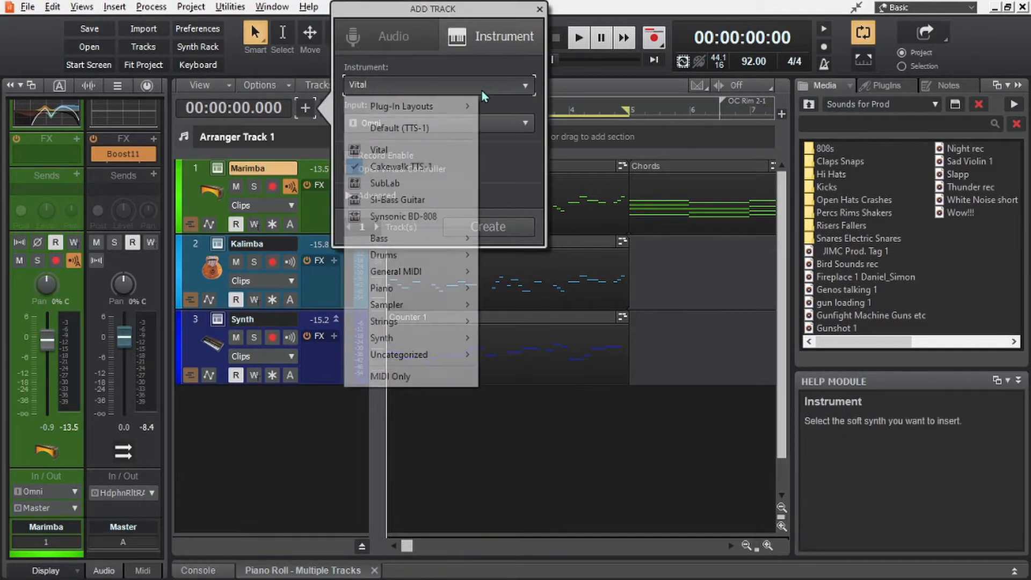
left_click(417, 184)
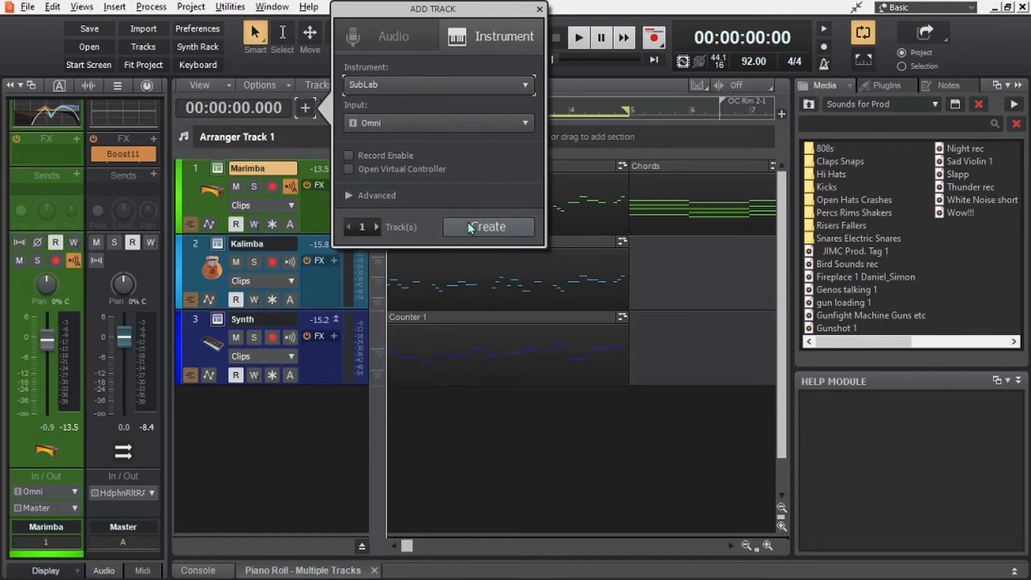
left_click(470, 227)
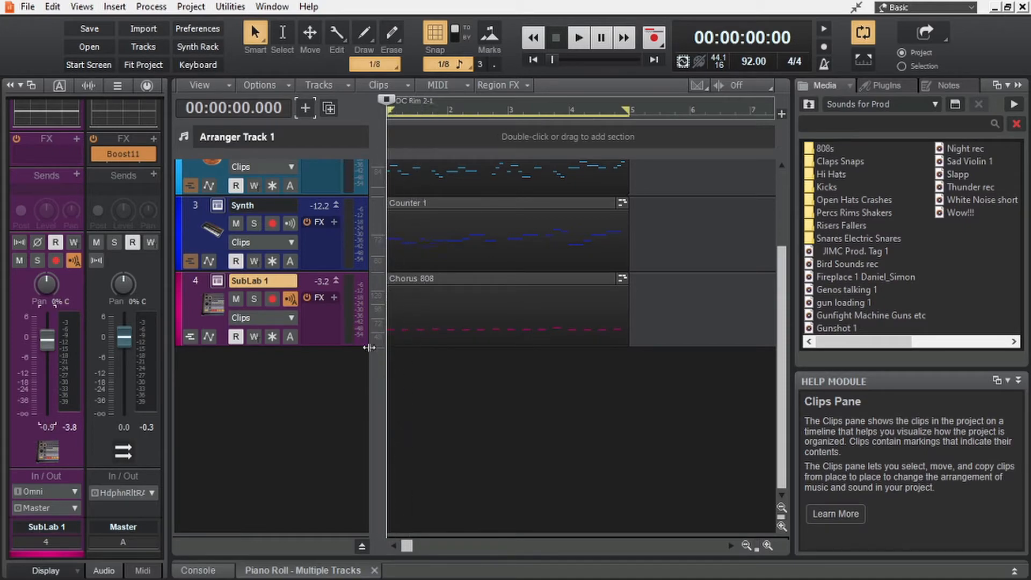
Shift the SubLab 1 track's note scale to examine the notes of the Chorus 808 clip
left_click_drag(374, 324, 379, 302)
left_click(444, 277)
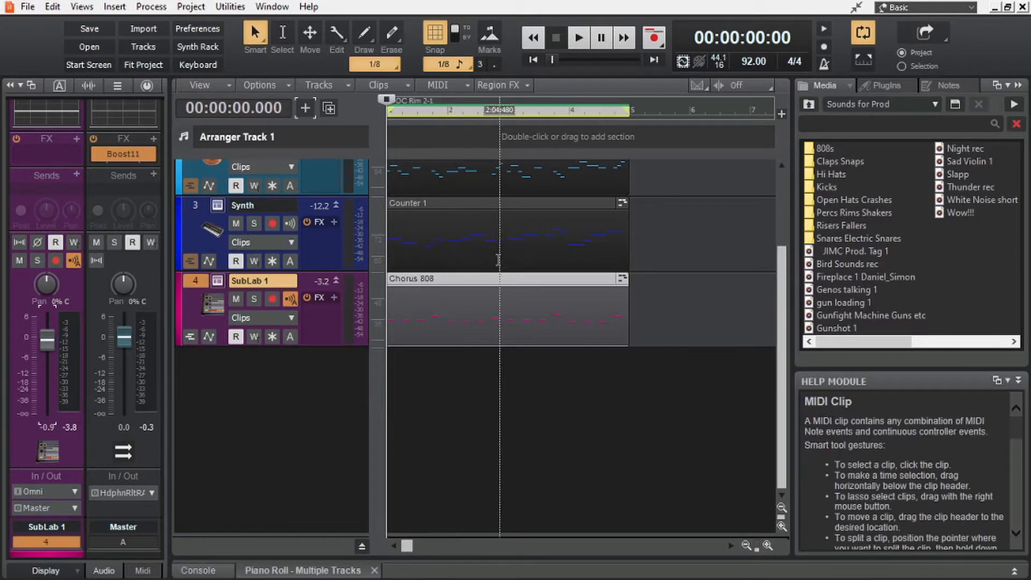
left_click(389, 372)
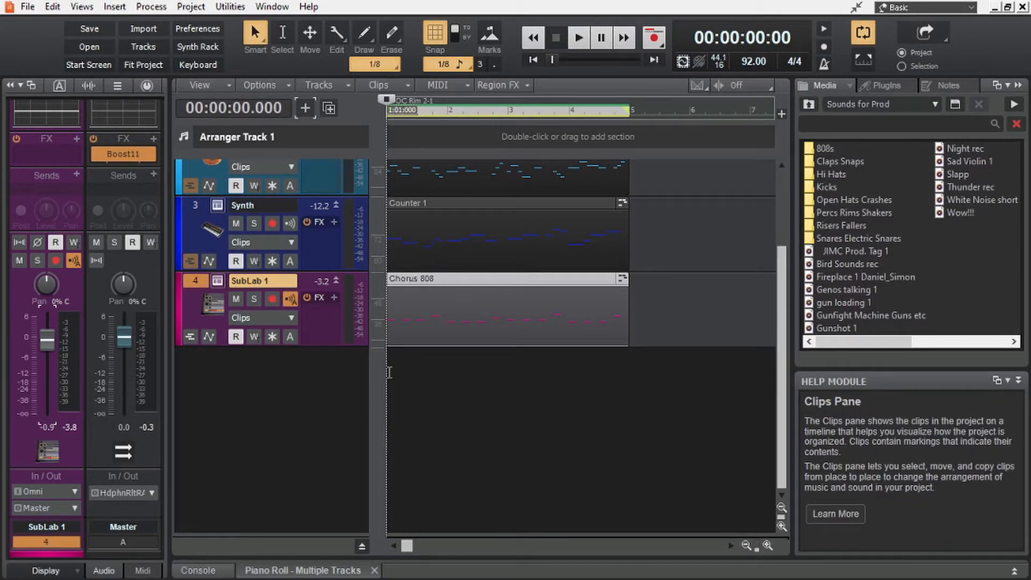
left_click(389, 372)
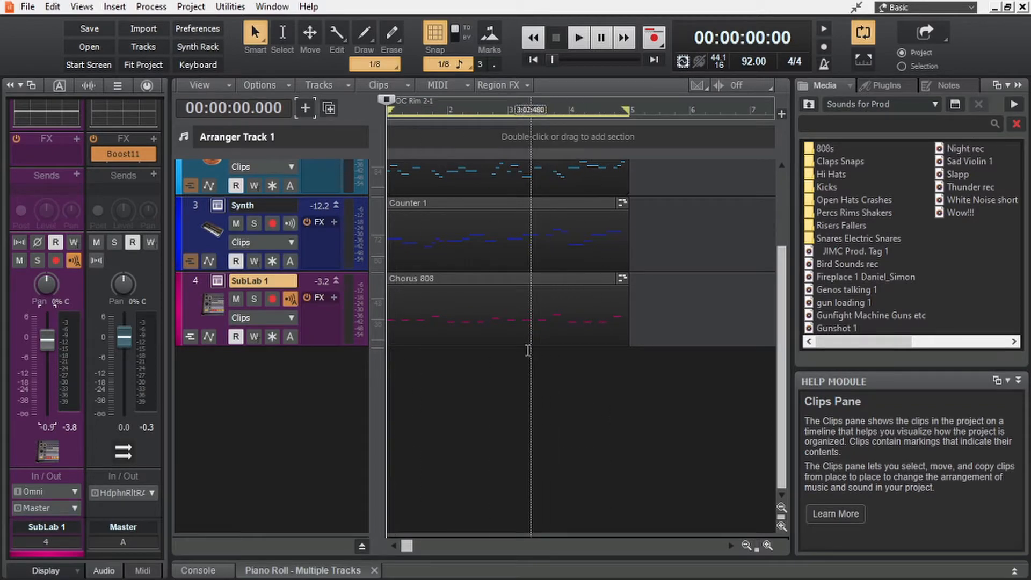
Open the Kicks sample folder in the media browser
scroll(494, 376, "up", 2)
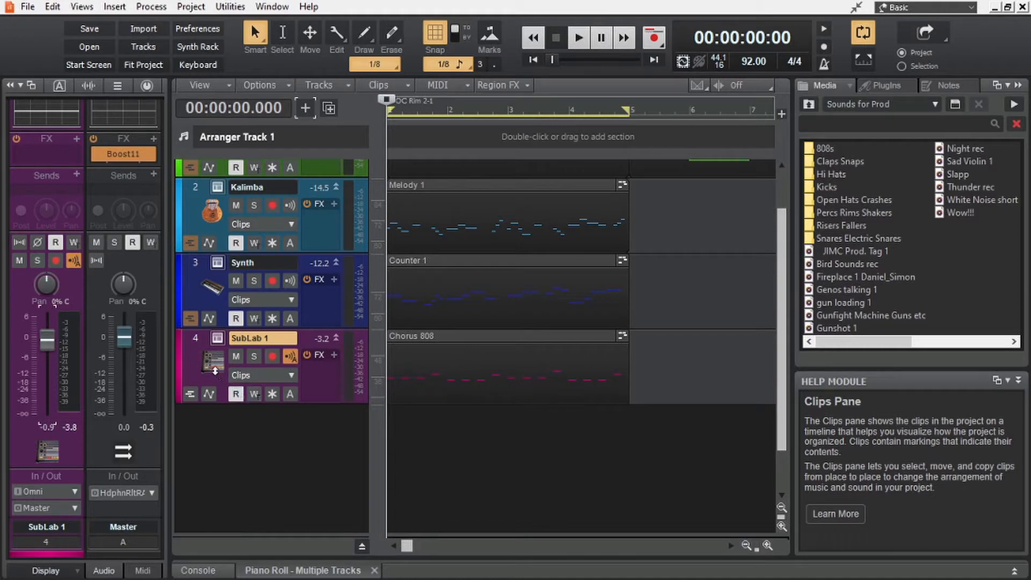
double_click(827, 188)
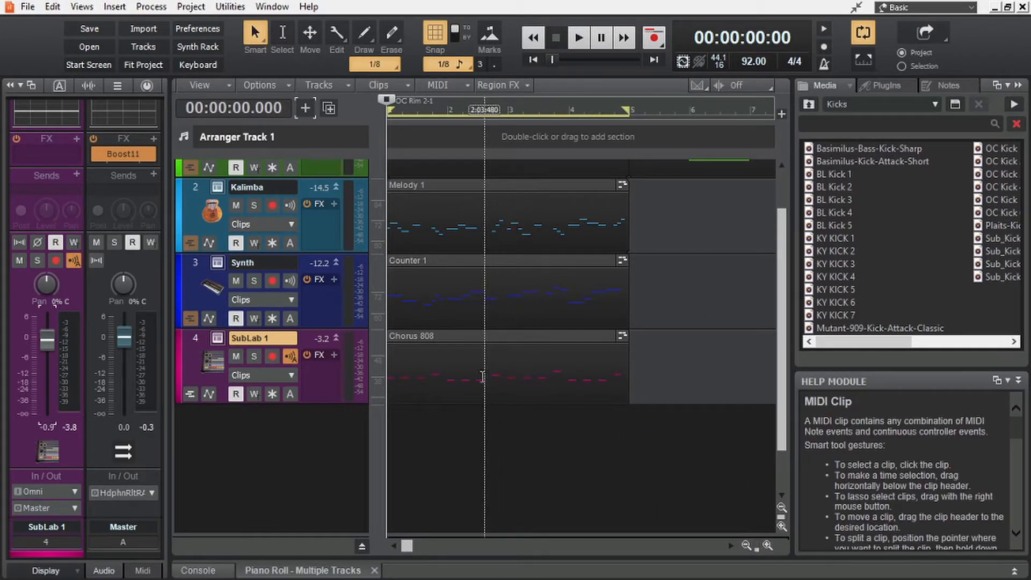
Examine the Kickstart effect's curve and mix settings in the SubLab 1 track's FX chain, then close it and the ProChannel
left_click(504, 346)
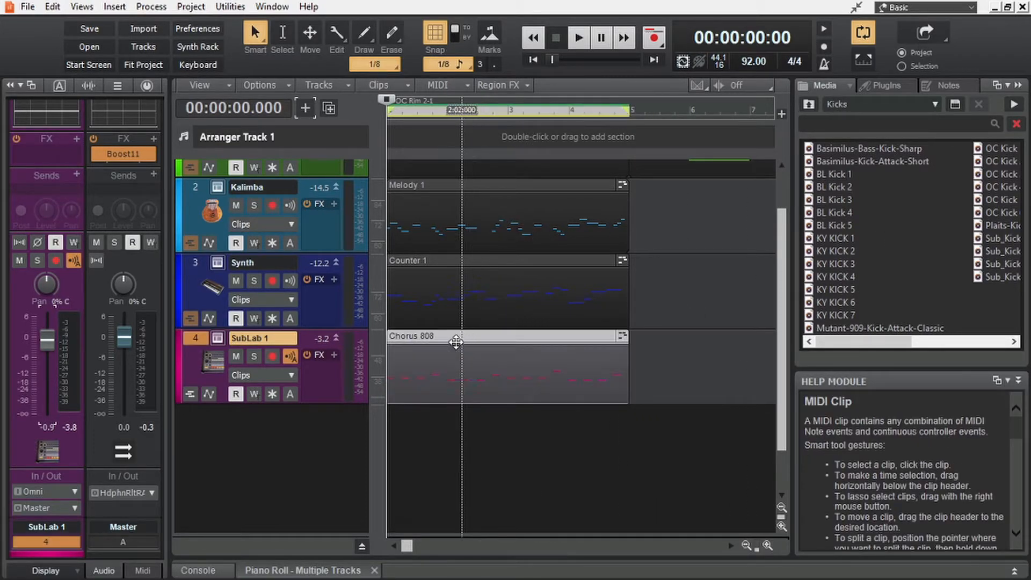
left_click(147, 85)
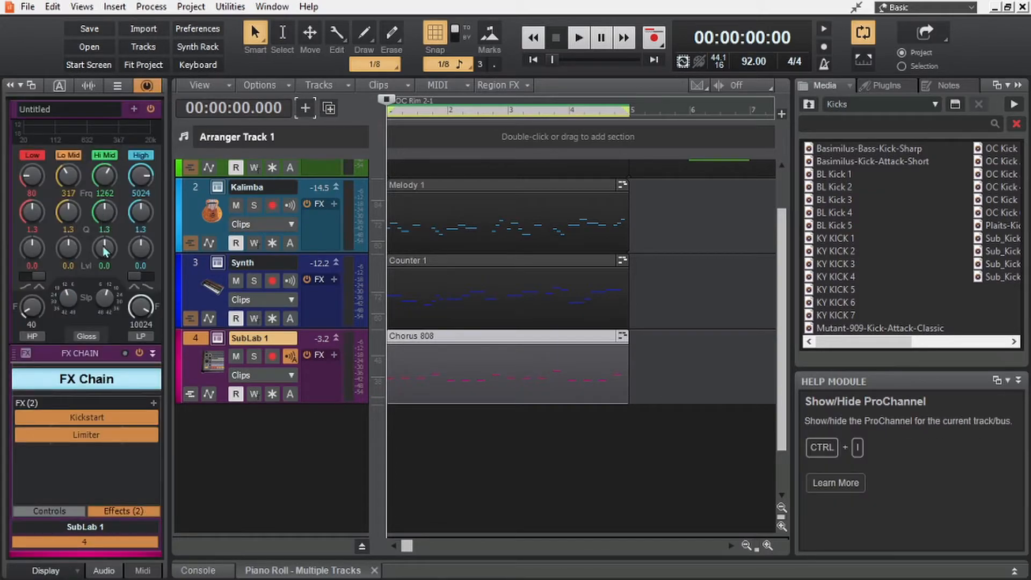
double_click(83, 417)
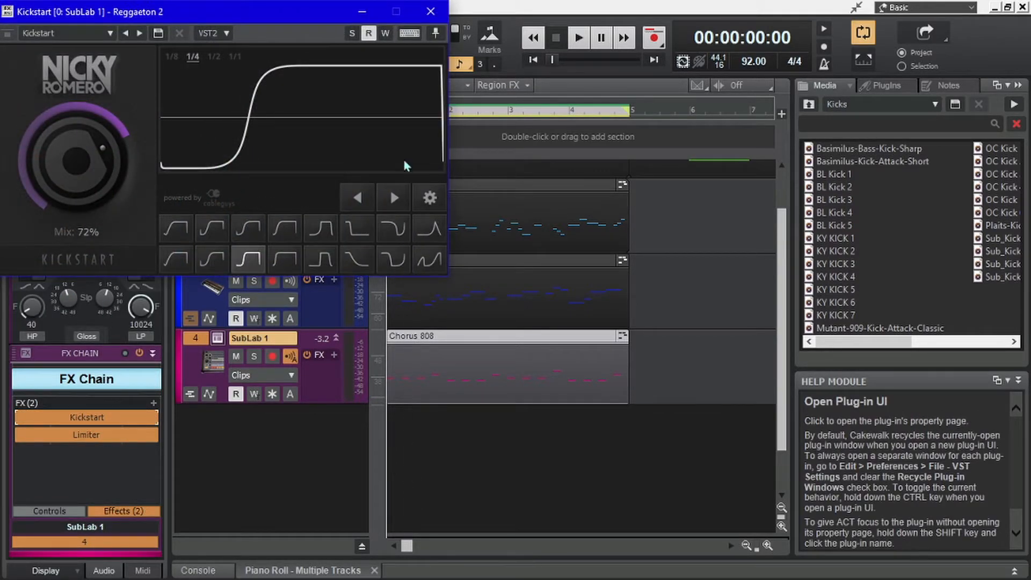
left_click(426, 12)
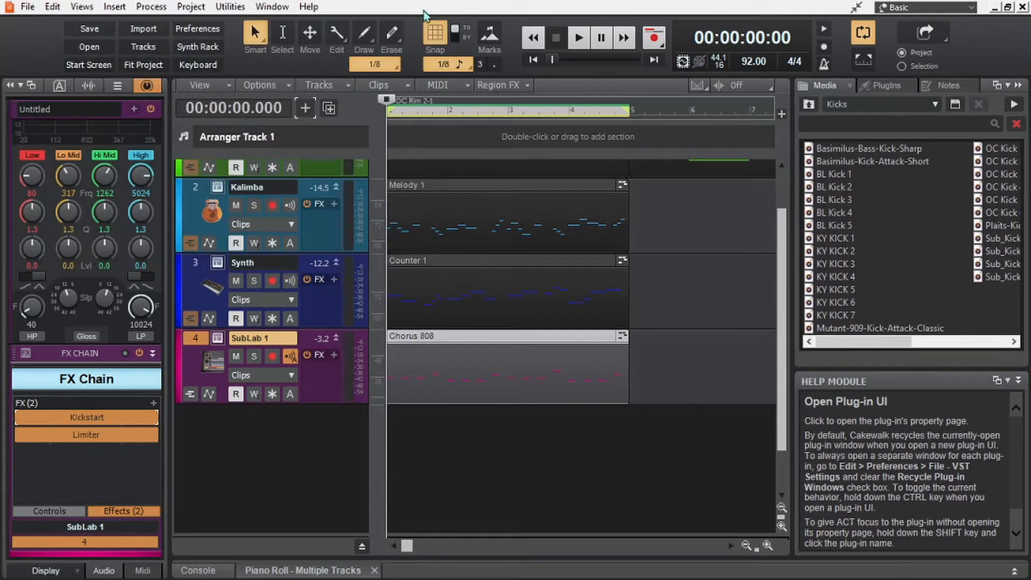
left_click(147, 86)
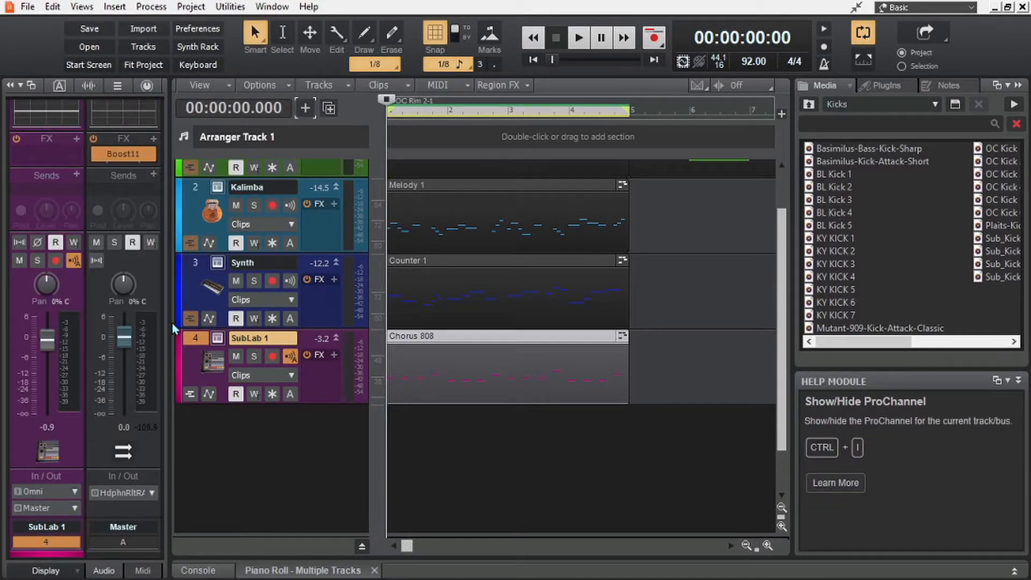
Play the melodies together with the 808 from the start and hide the SubLab 1 track's ProChannel
left_click(389, 441)
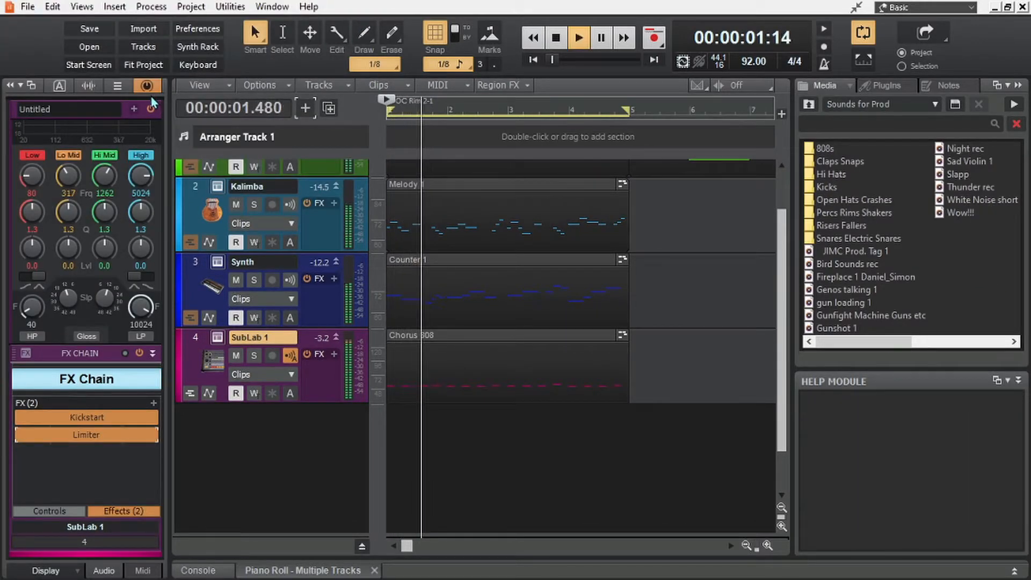
left_click(153, 92)
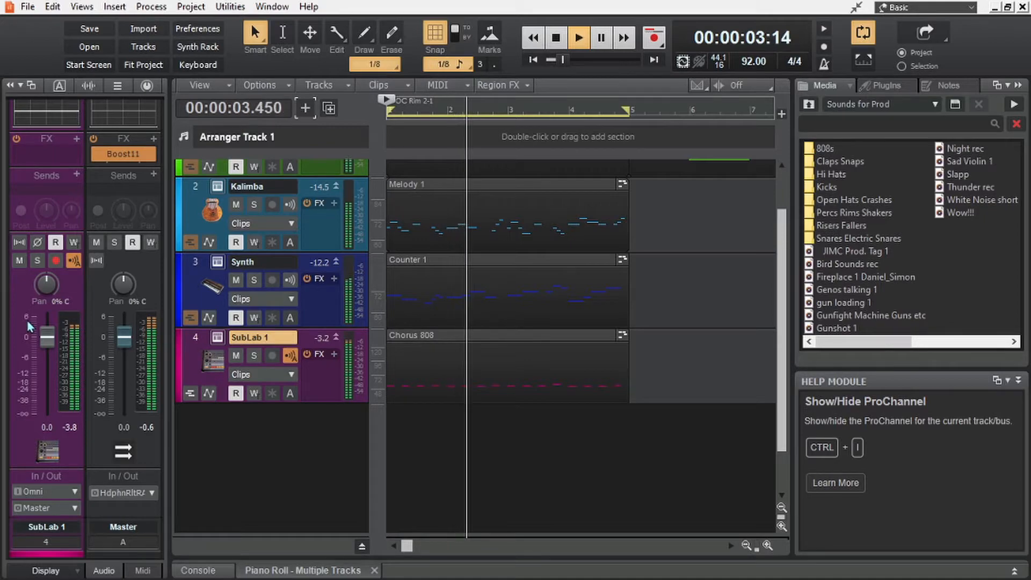
key("space")
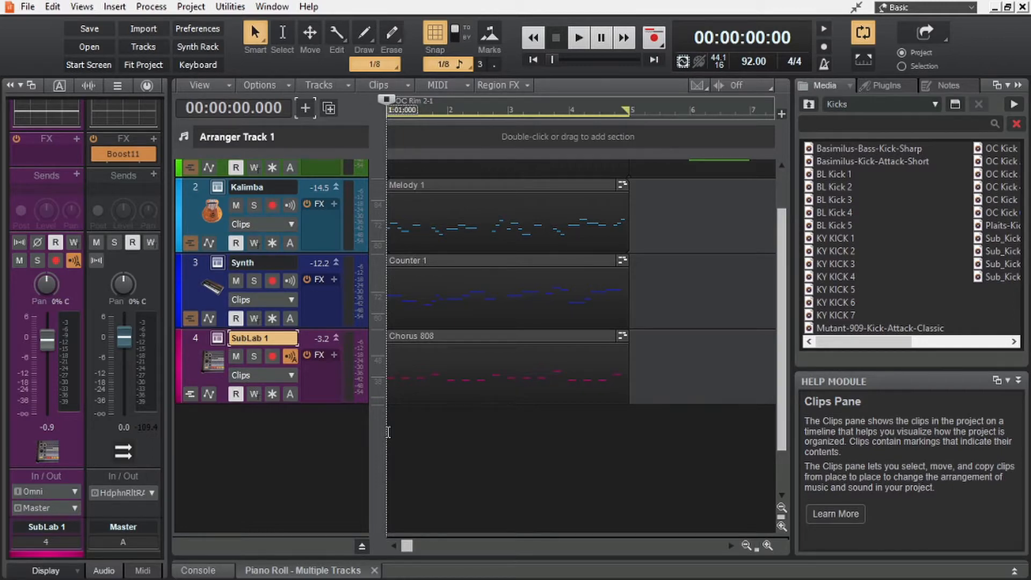
scroll(414, 460, "up", 3)
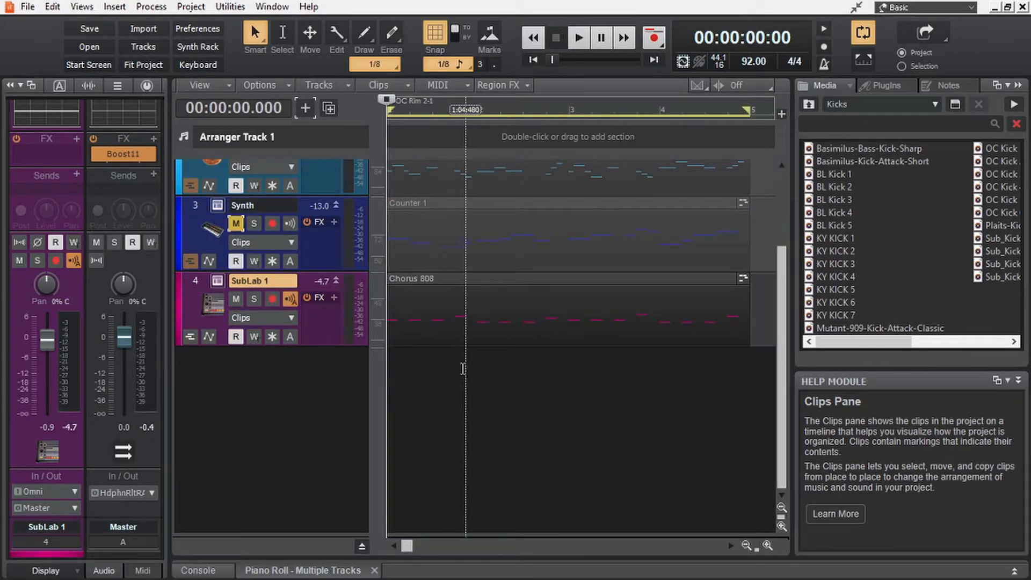
scroll(462, 368, "up", 3)
left_click_drag(677, 357, 574, 201)
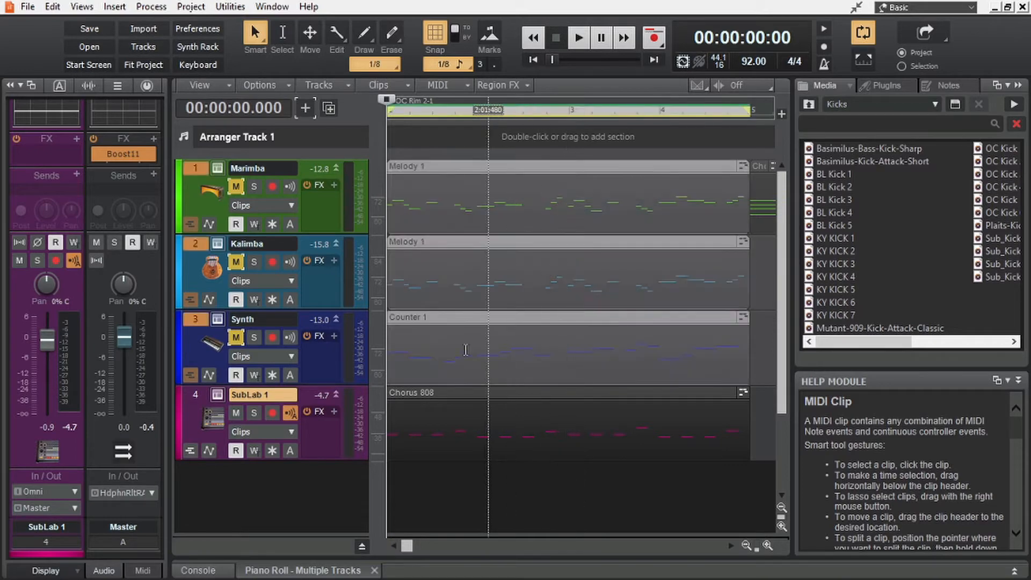
left_click(391, 496)
scroll(528, 339, "down", 3)
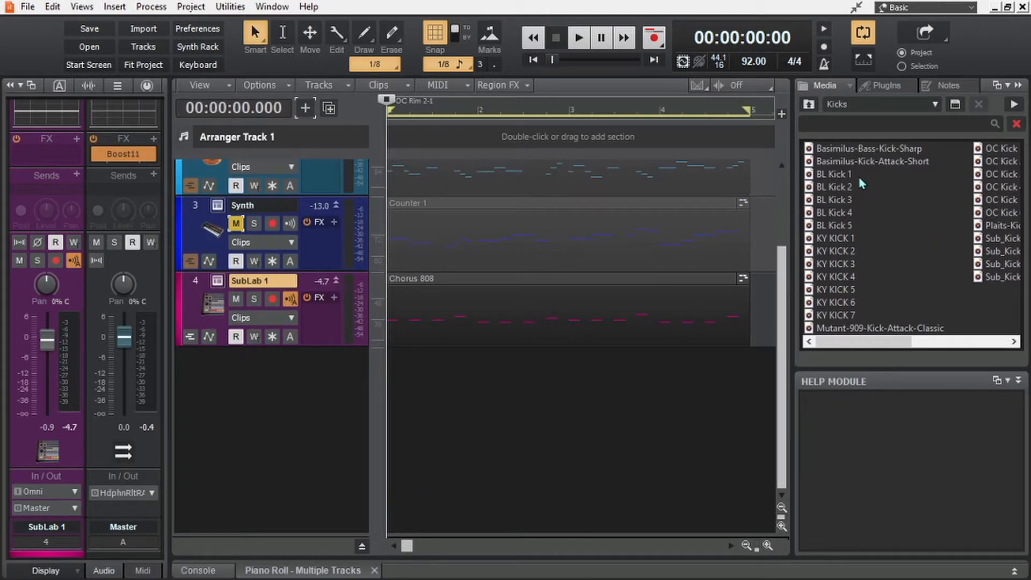
Browse the Kicks folder and audition several kicks, including BL Kick 5, KY KICK 1 to 5 and OC Kick 5
scroll(861, 251, "right", 3)
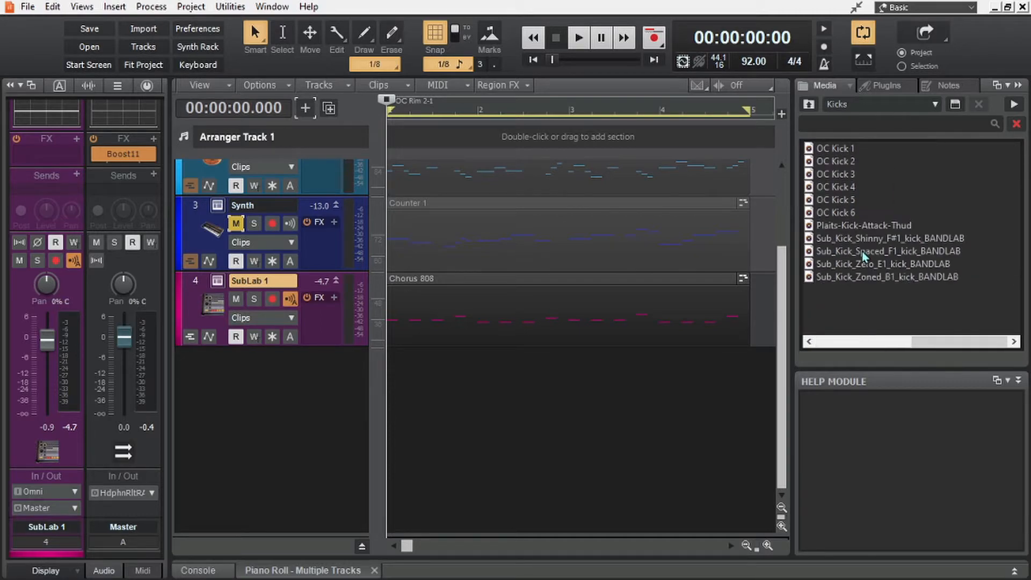
scroll(912, 288, "left", 3)
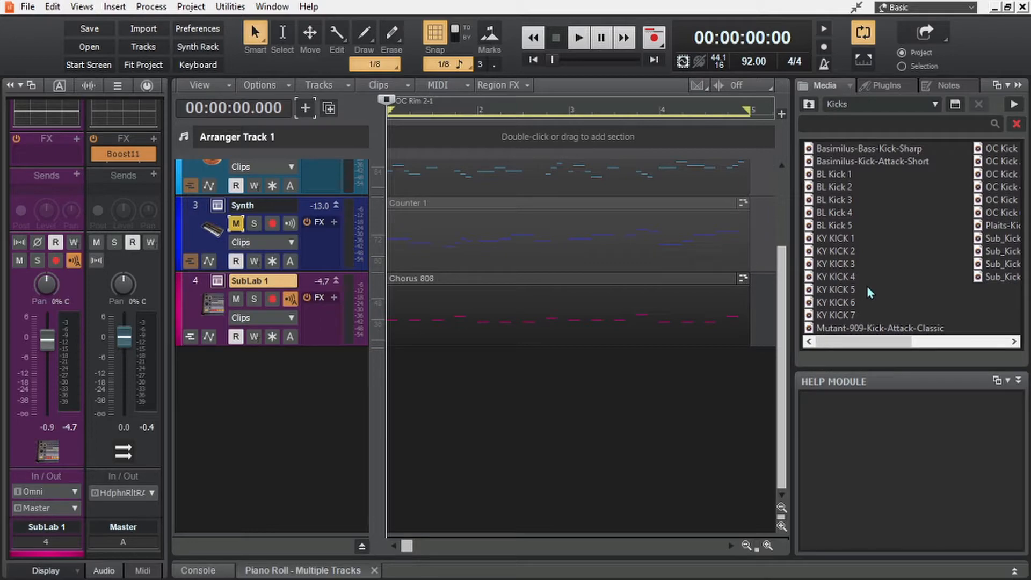
scroll(867, 285, "down", 3)
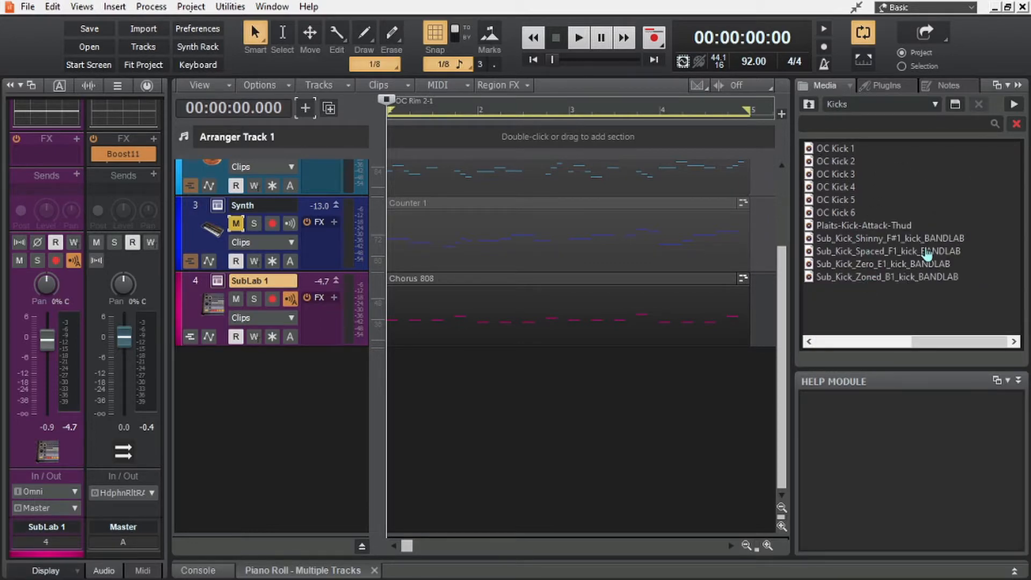
scroll(894, 301, "up", 3)
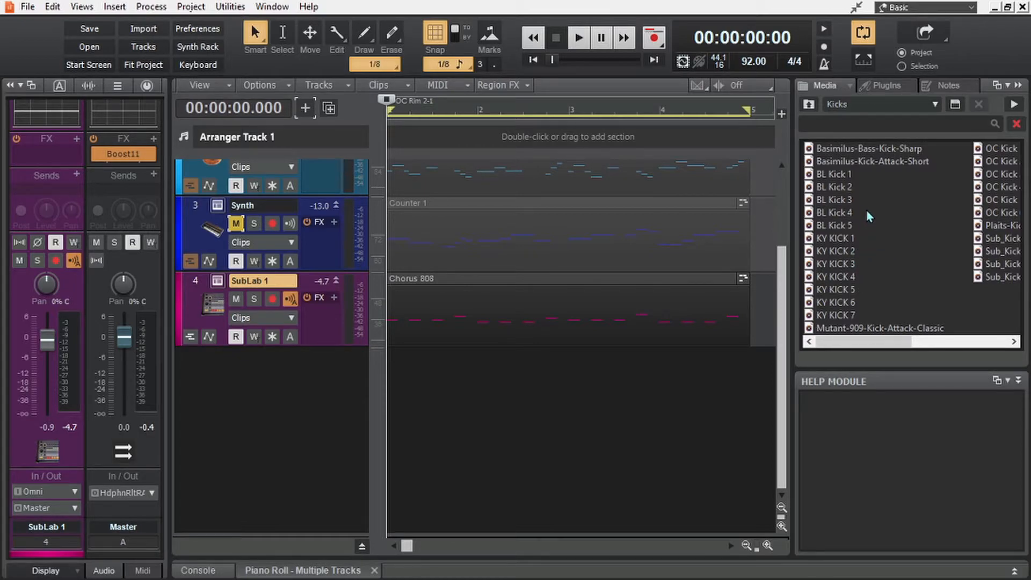
left_click(840, 241)
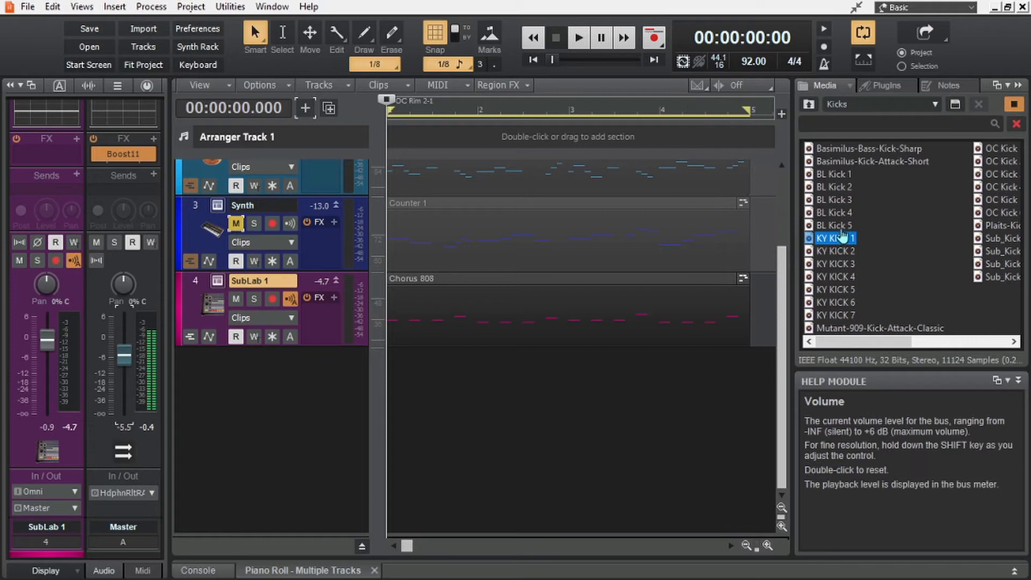
left_click(841, 227)
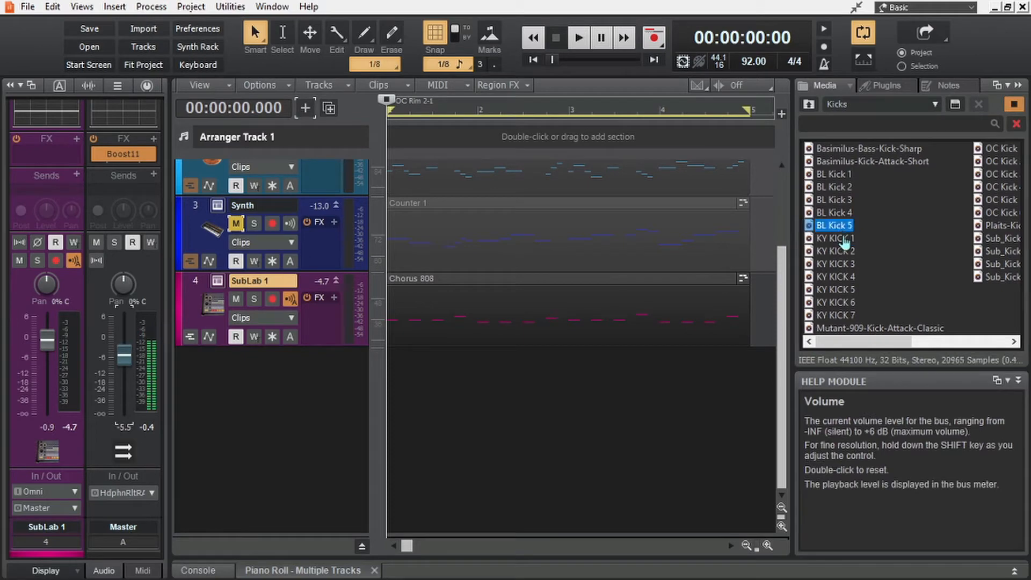
left_click(842, 252)
left_click(842, 265)
left_click(842, 277)
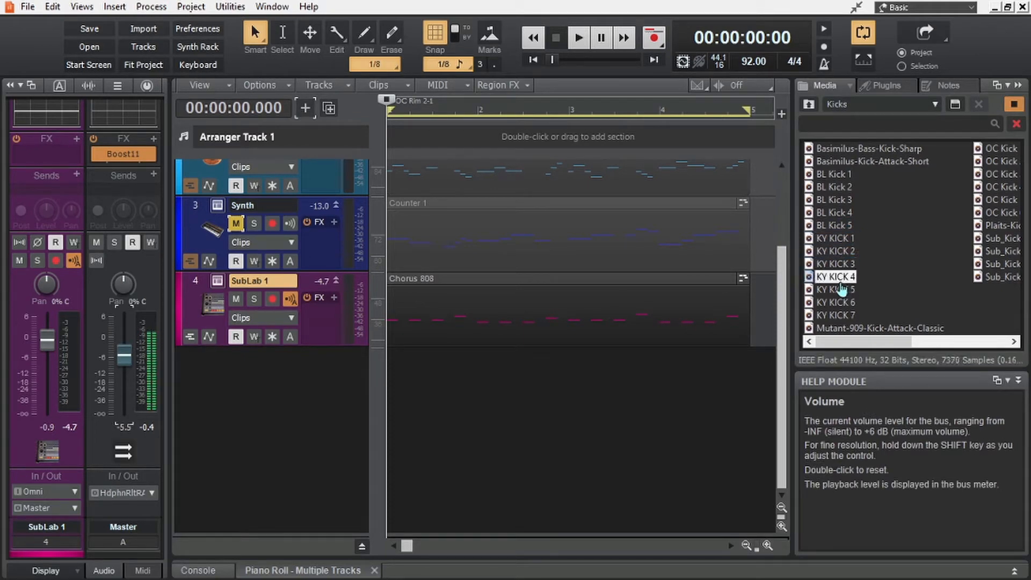
left_click(841, 291)
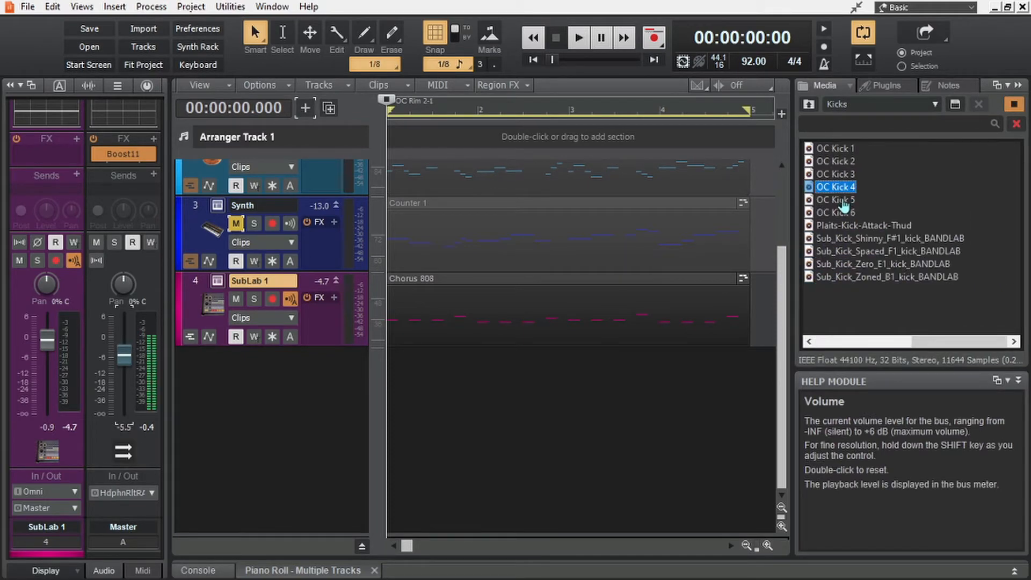
left_click(851, 200)
Place the OC Kick 4 sample on a new audio track at the start of bar 1 and reset the master volume to 0.0 dB
left_click_drag(847, 188, 382, 379)
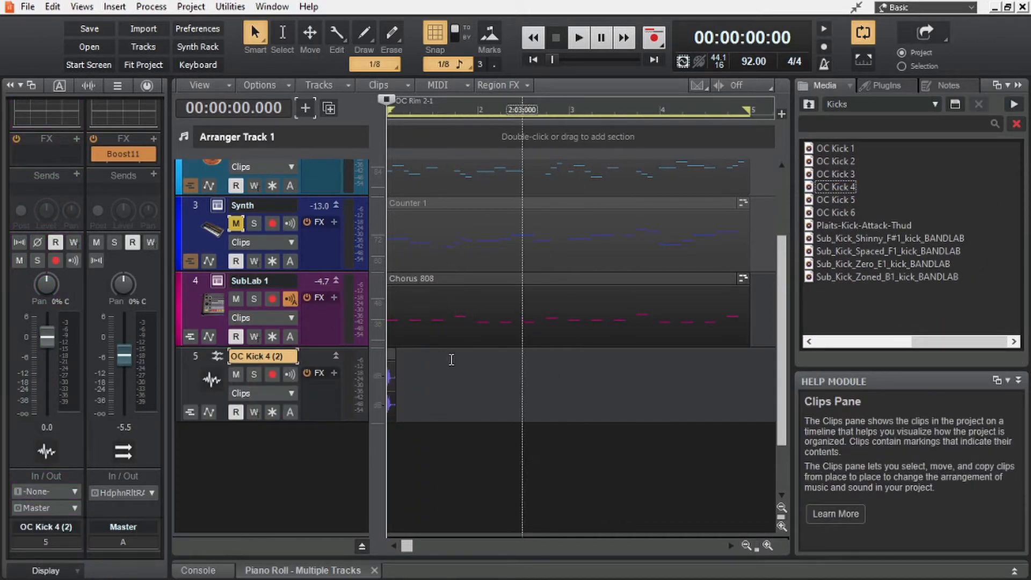
double_click(118, 353)
Shorten the kick clip with a fade-out and paste a copy of it halfway through beat 1 of bar 1
scroll(436, 427, "up", 5)
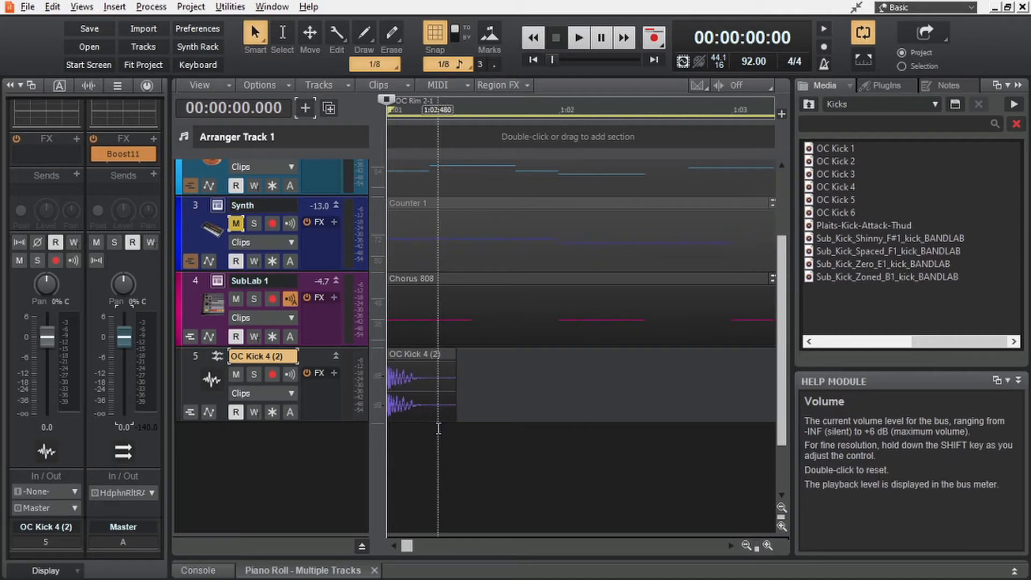
scroll(432, 412, "down", 3)
scroll(426, 403, "down", 1)
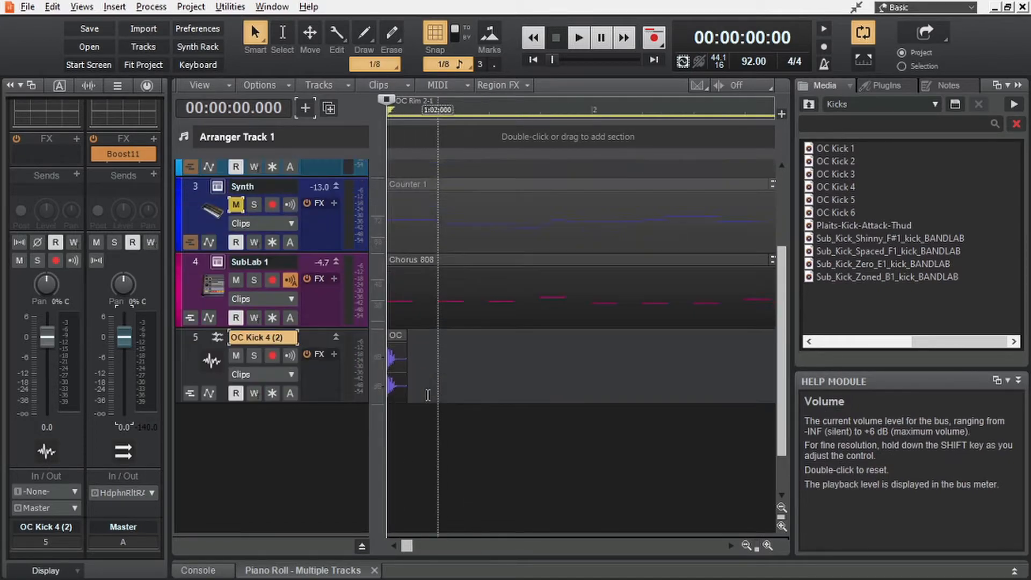
scroll(428, 395, "up", 2)
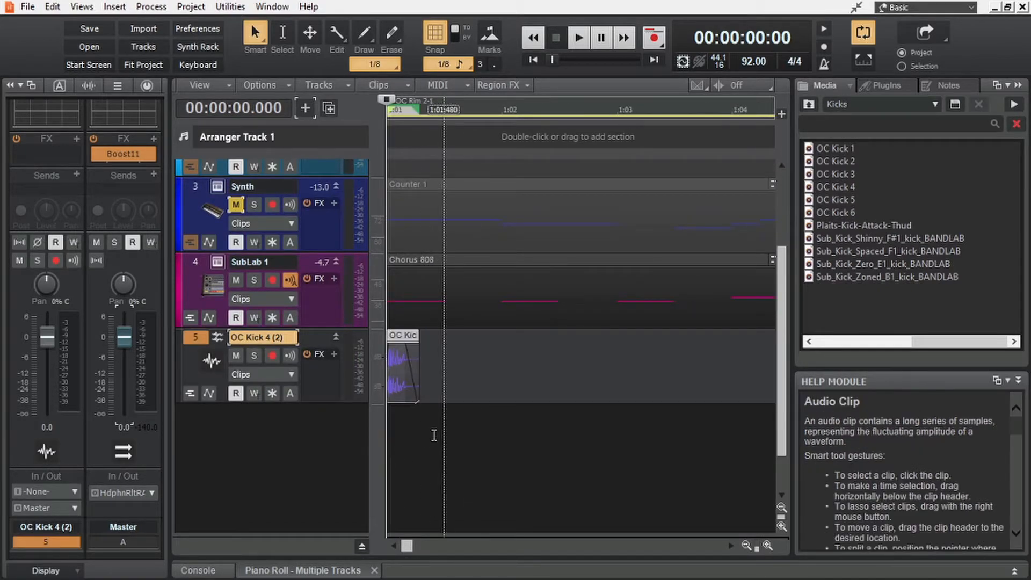
left_click(434, 435)
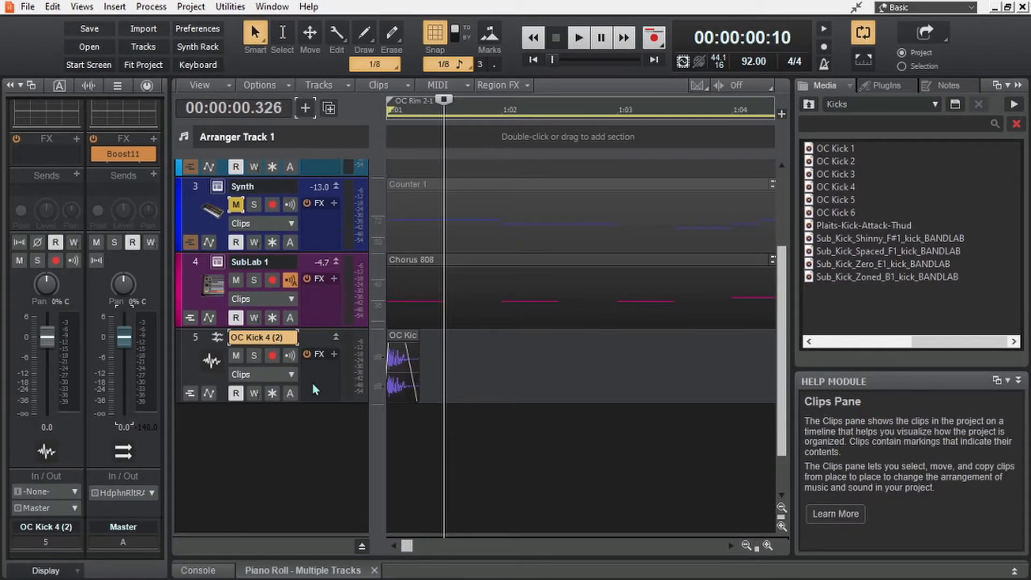
key("ctrl+v")
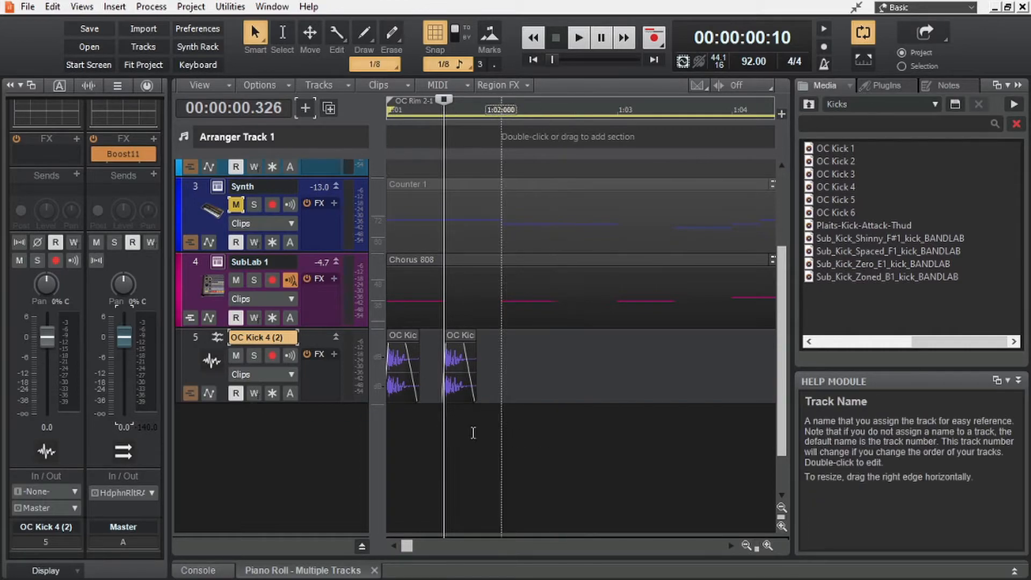
Move the copied kick clip to beat 2 and repeat the kick on every beat through bars 1 to 4
left_click_drag(455, 338, 508, 348)
left_click(610, 426)
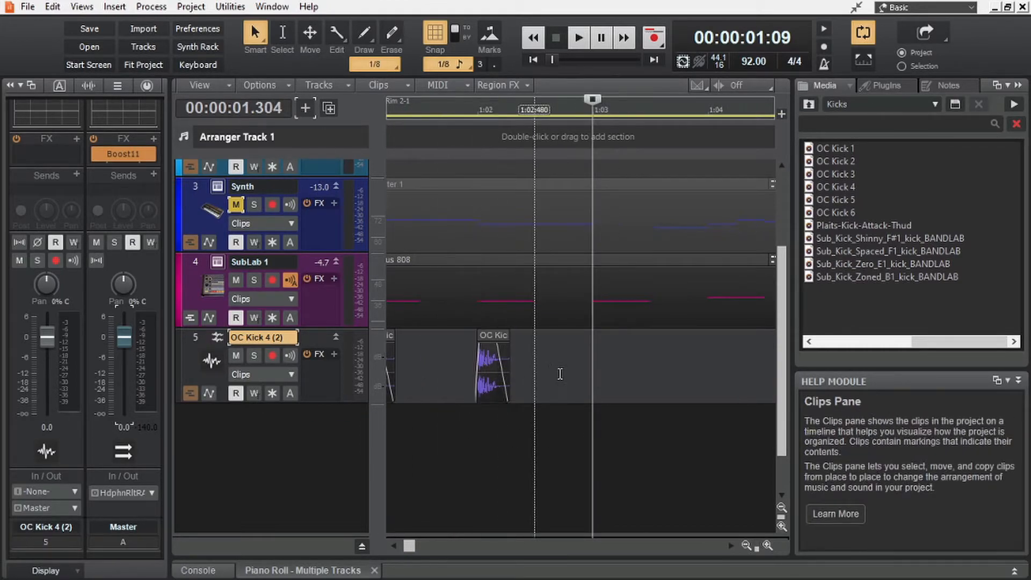
left_click_drag(559, 373, 349, 373)
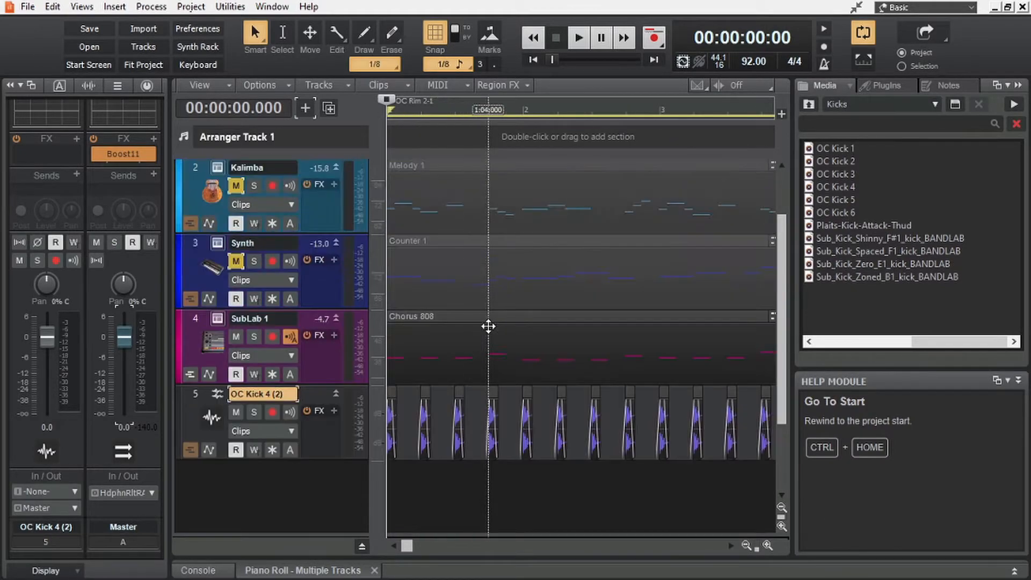
scroll(487, 326, "up", 3)
left_click(824, 65)
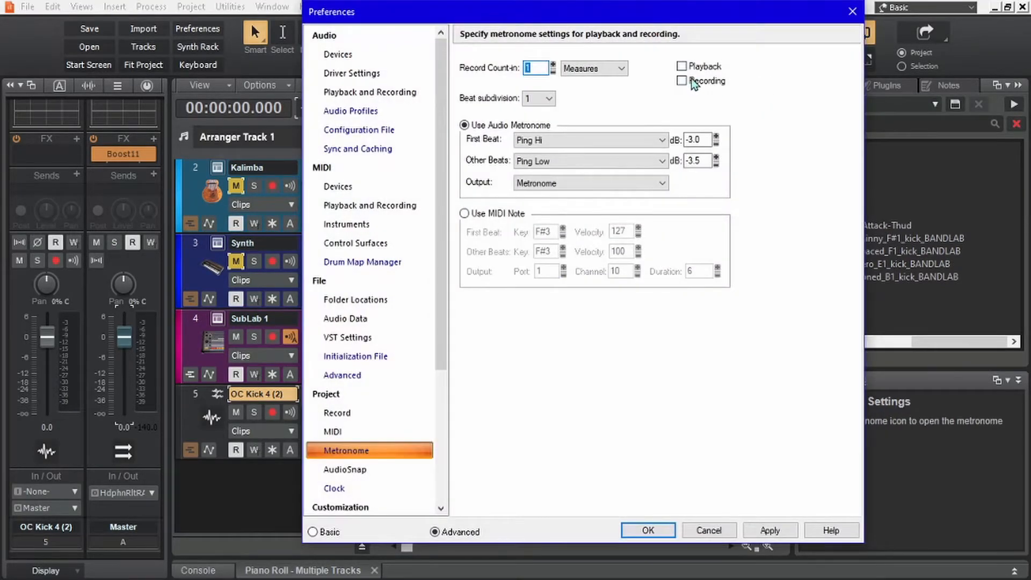
left_click(850, 12)
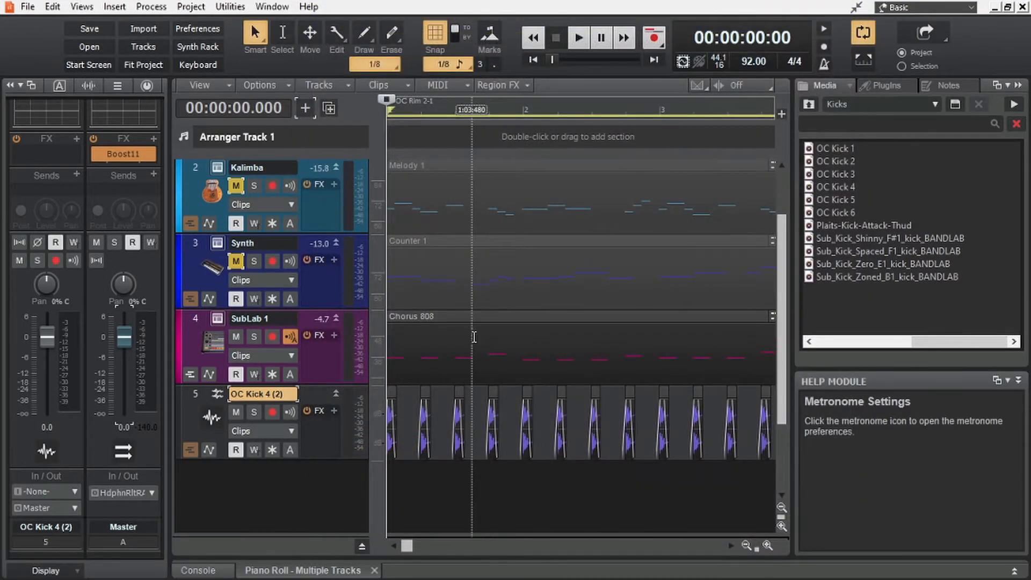
Play the kick together with the 808 and lower the kick track's volume to -1.8 dB
scroll(460, 360, "down", 3)
scroll(458, 364, "down", 1)
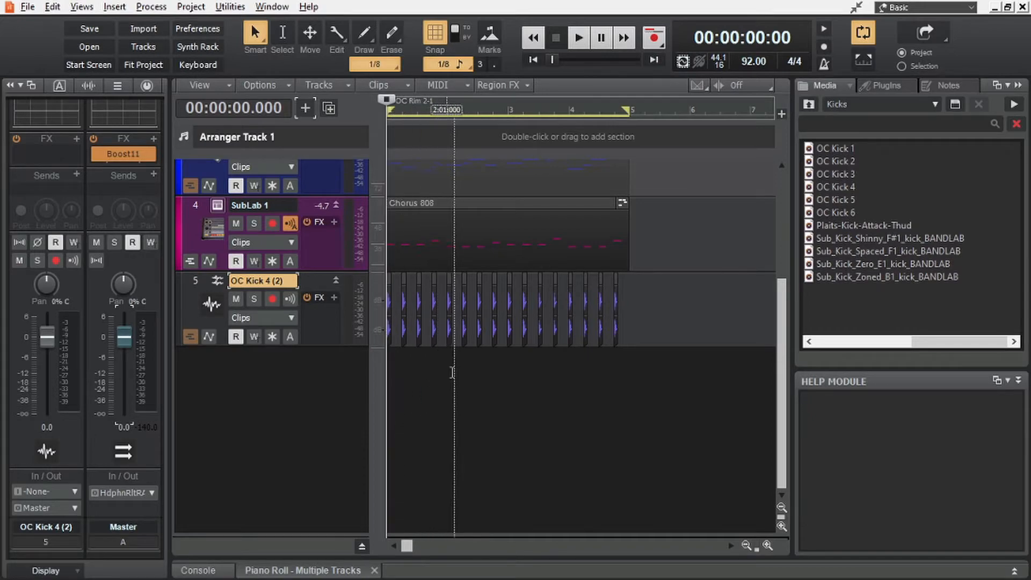
scroll(452, 371, "up", 2)
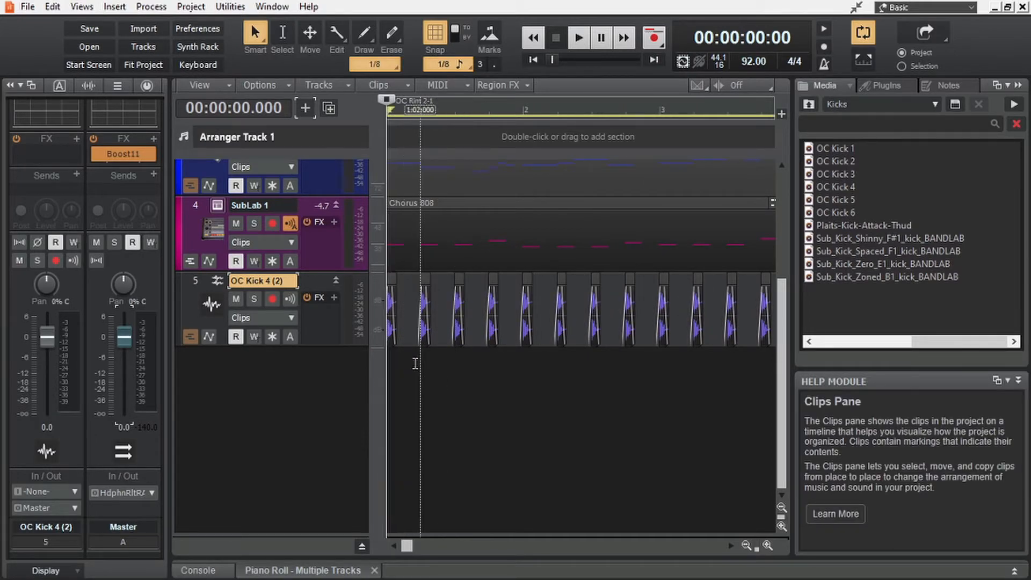
key("space")
scroll(414, 361, "down", 1)
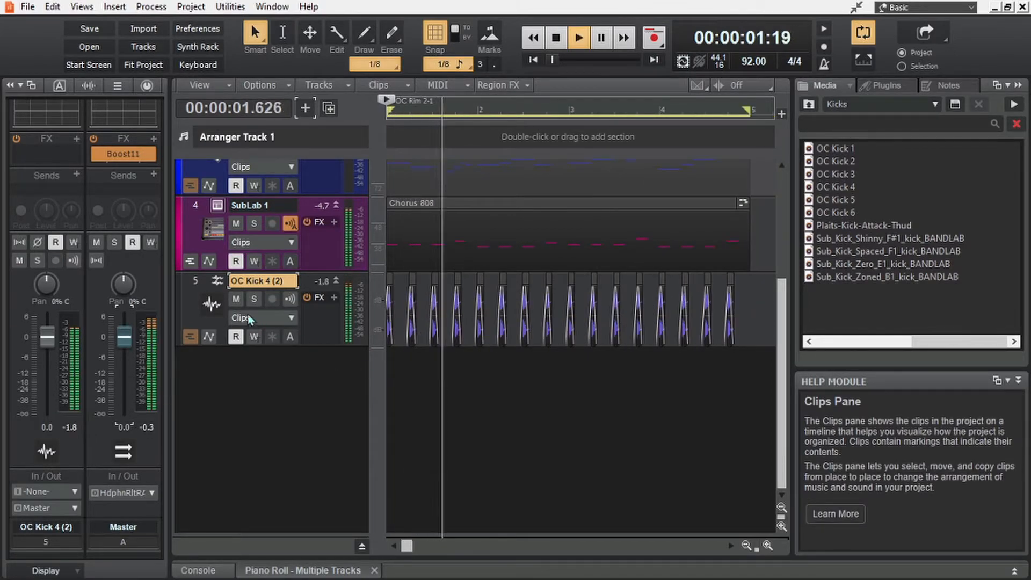
left_click_drag(47, 337, 47, 341)
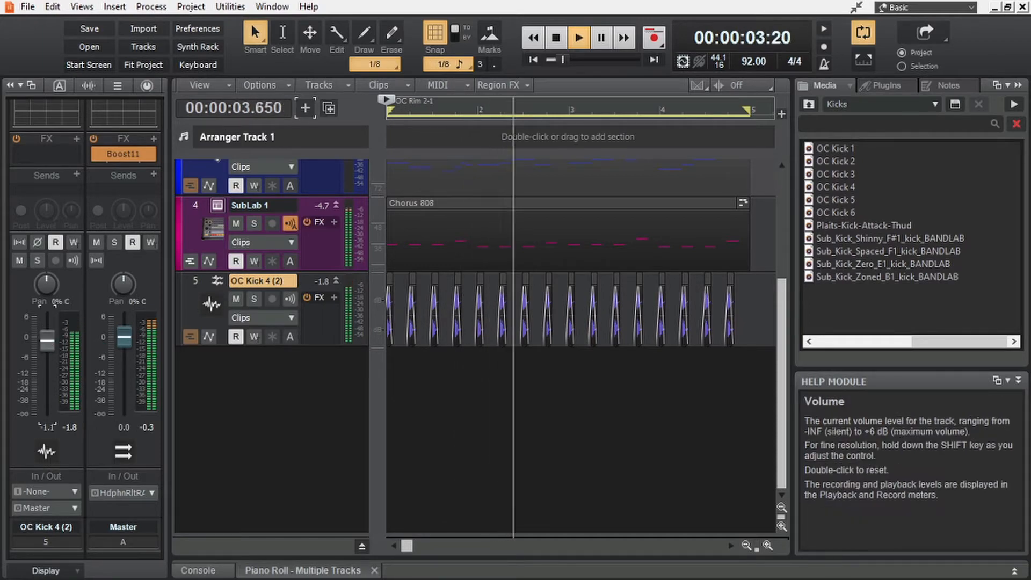
left_click(247, 205)
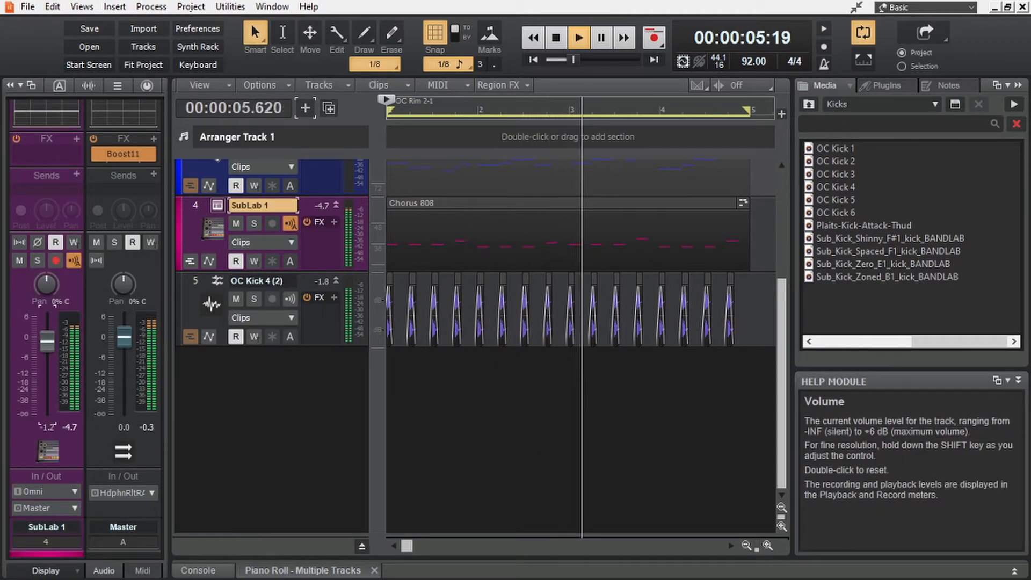
left_click(256, 280)
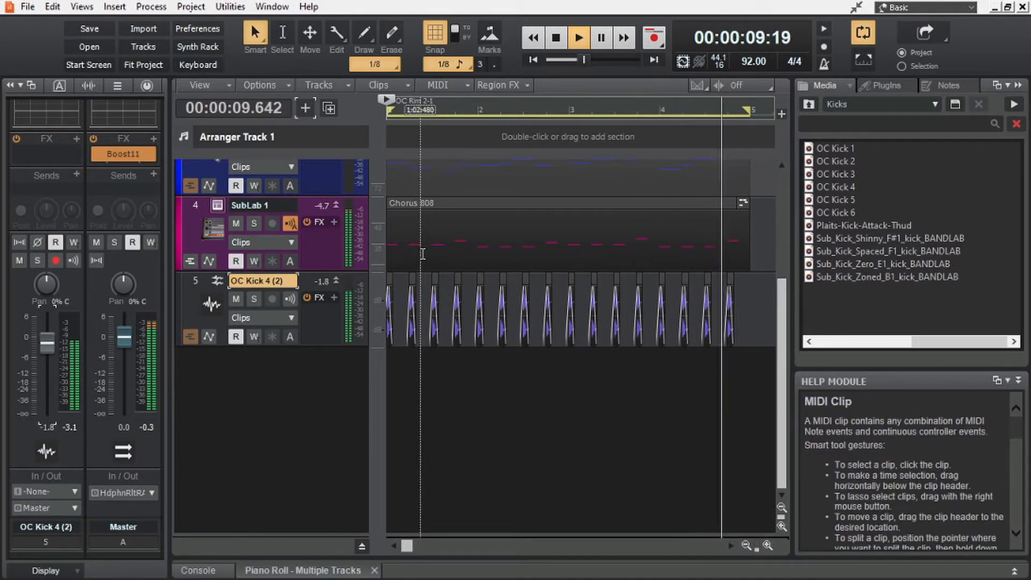
key("space")
Browse the Percs Rims Shakers folder and audition rim samples, including OC Rim 4 and OC Rim 2
left_click(809, 104)
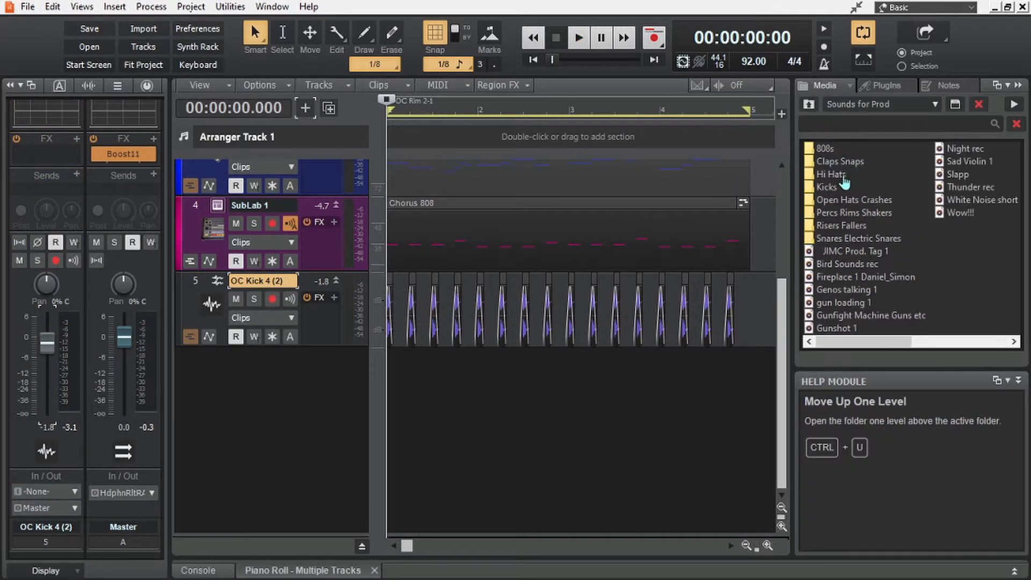
double_click(840, 212)
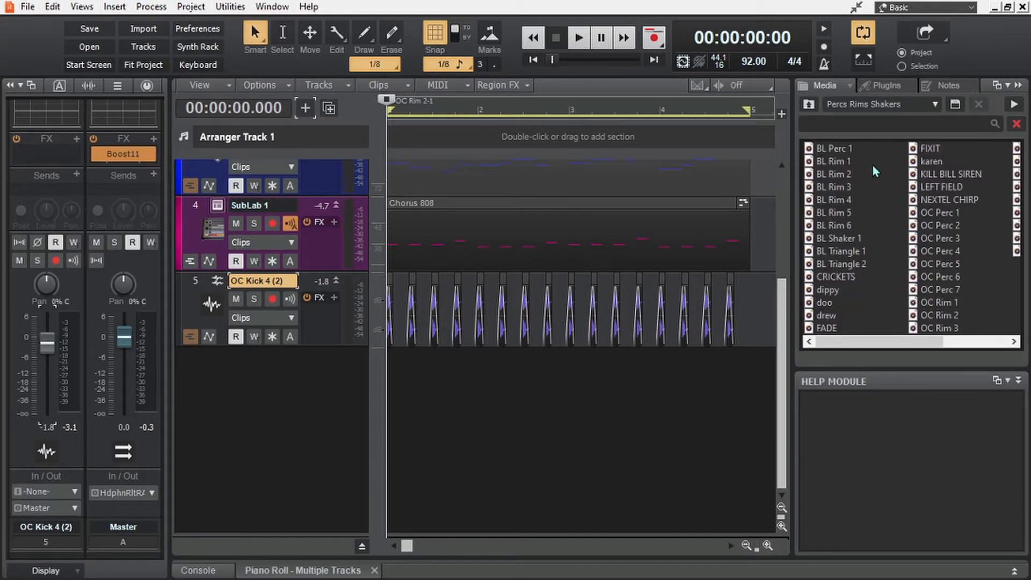
left_click(949, 317)
scroll(972, 325, "down", 1)
left_click(947, 152)
left_click(951, 233)
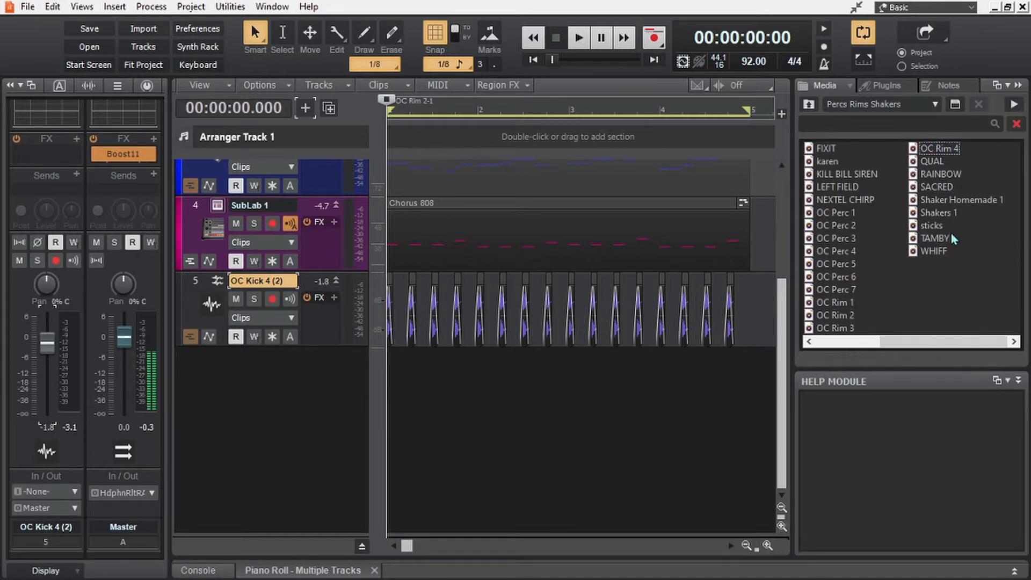
scroll(962, 220, "up", 1)
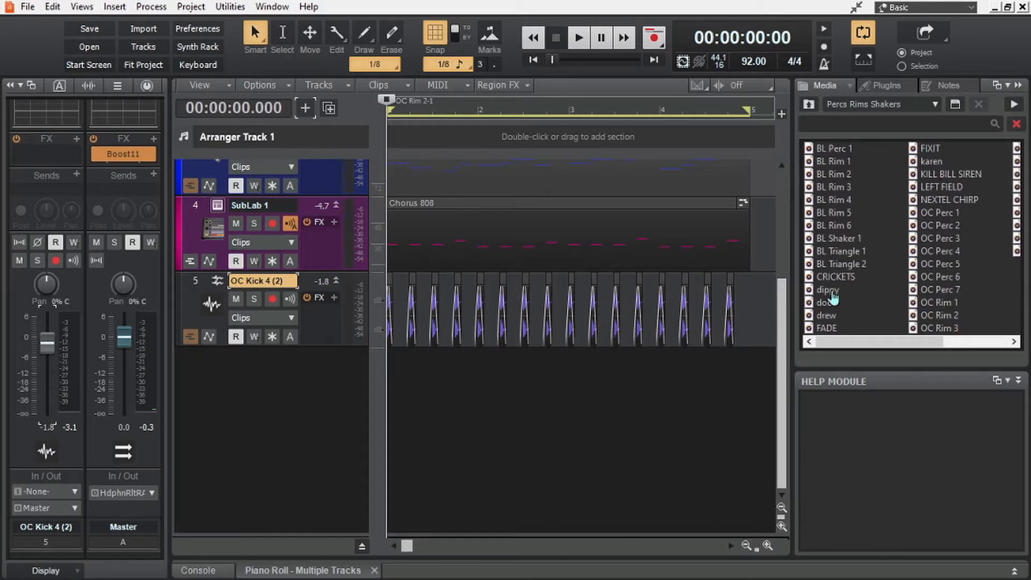
scroll(834, 305, "down", 1)
left_click(855, 316)
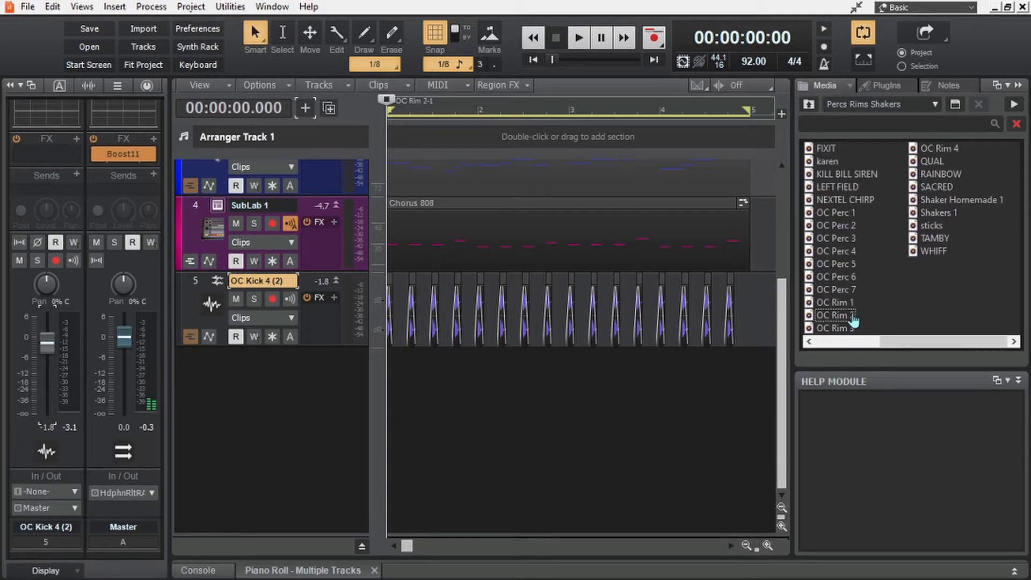
left_click(853, 318)
Place the OC Rim 2 and sticks samples on separate new audio tracks at the start of bar 1
mouse_move(854, 317)
left_mouse_down()
mouse_move(732, 361)
mouse_move(382, 403)
mouse_move(405, 398)
mouse_move(426, 366)
mouse_move(398, 365)
left_mouse_up()
scroll(420, 380, "up", 2)
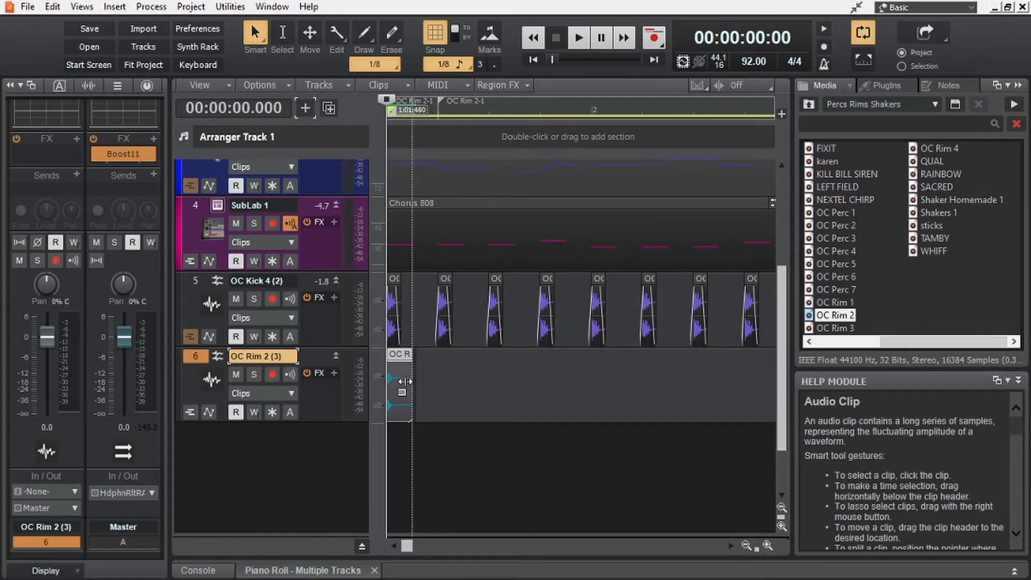
left_click(394, 451)
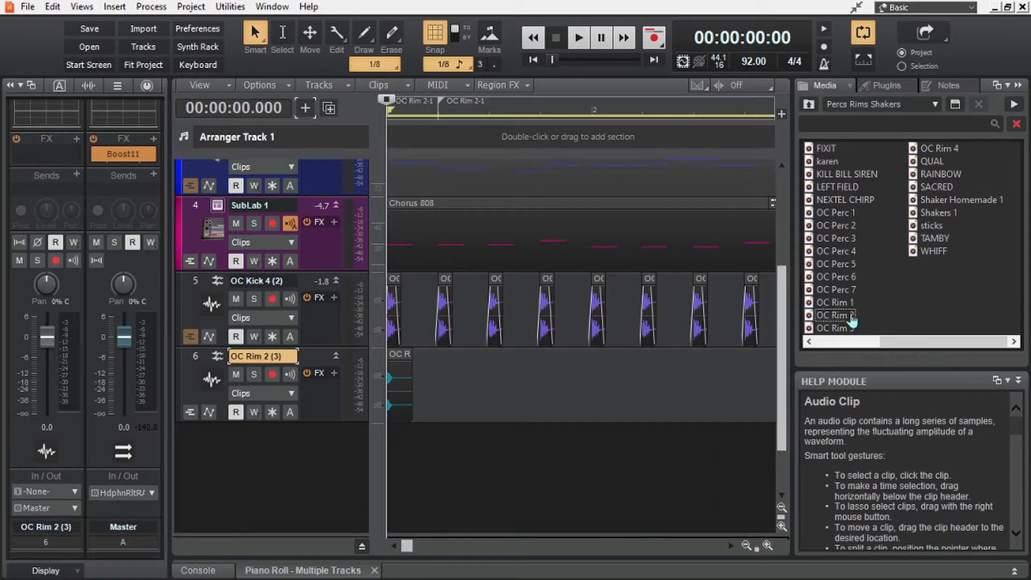
left_click_drag(931, 225, 386, 472)
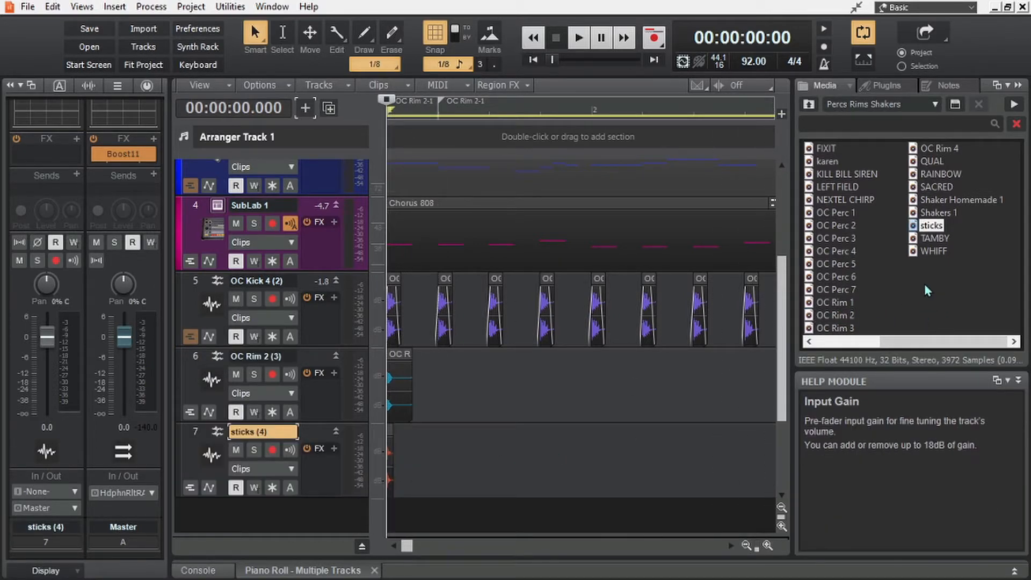
Set the snap resolution to 1/16 and trim the OC Rim 2 clip to a sixteenth note, matching the sticks clip
scroll(502, 400, "down", 2)
scroll(464, 415, "up", 3)
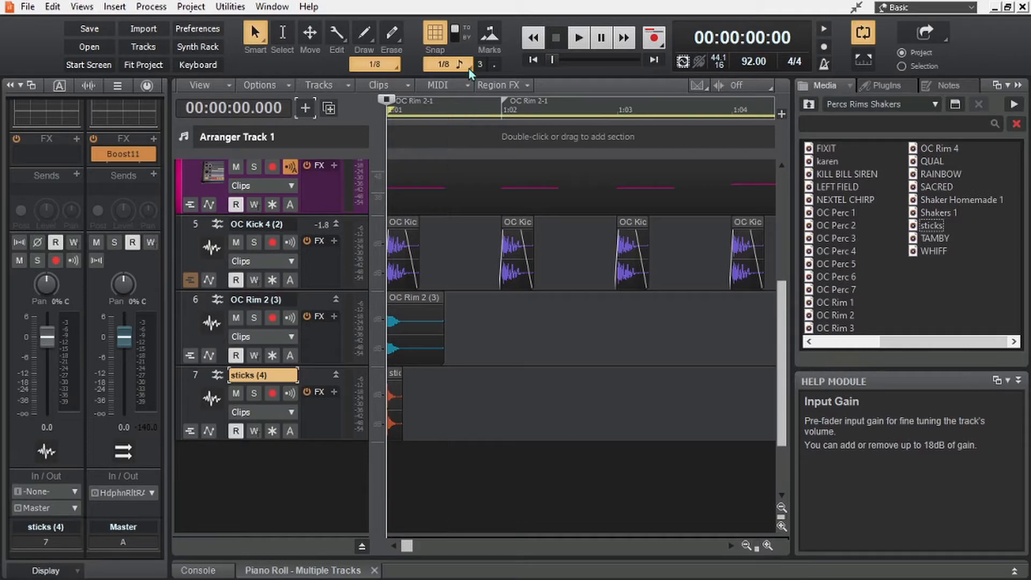
left_click(466, 67)
left_click(475, 173)
scroll(421, 358, "down", 2)
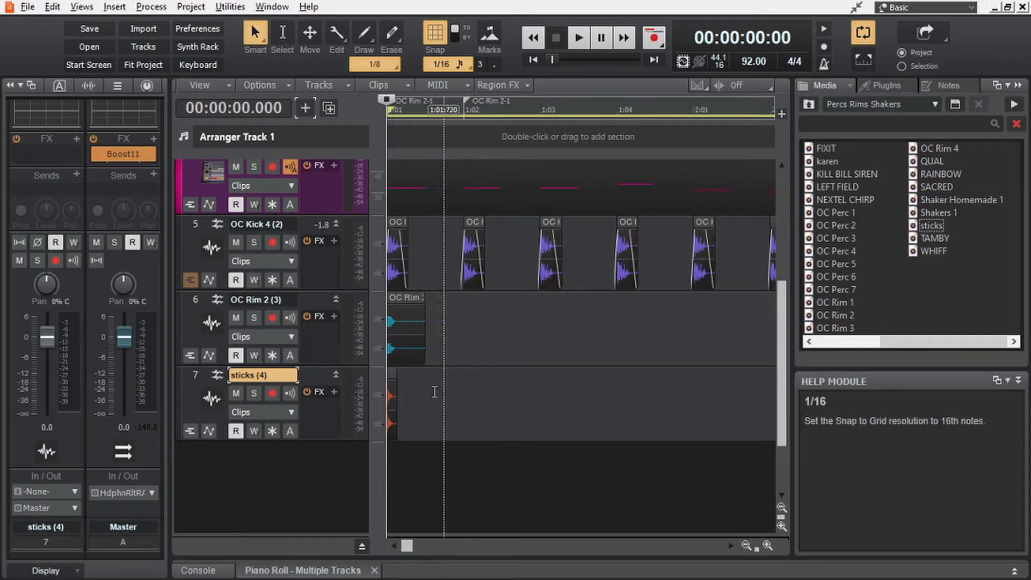
scroll(422, 358, "up", 2)
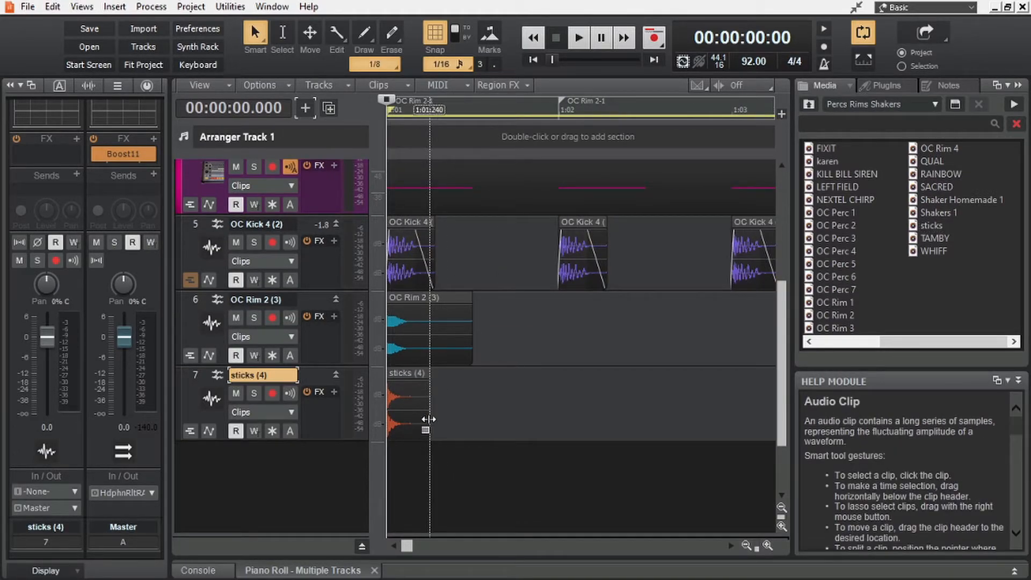
left_click_drag(473, 321, 371, 307)
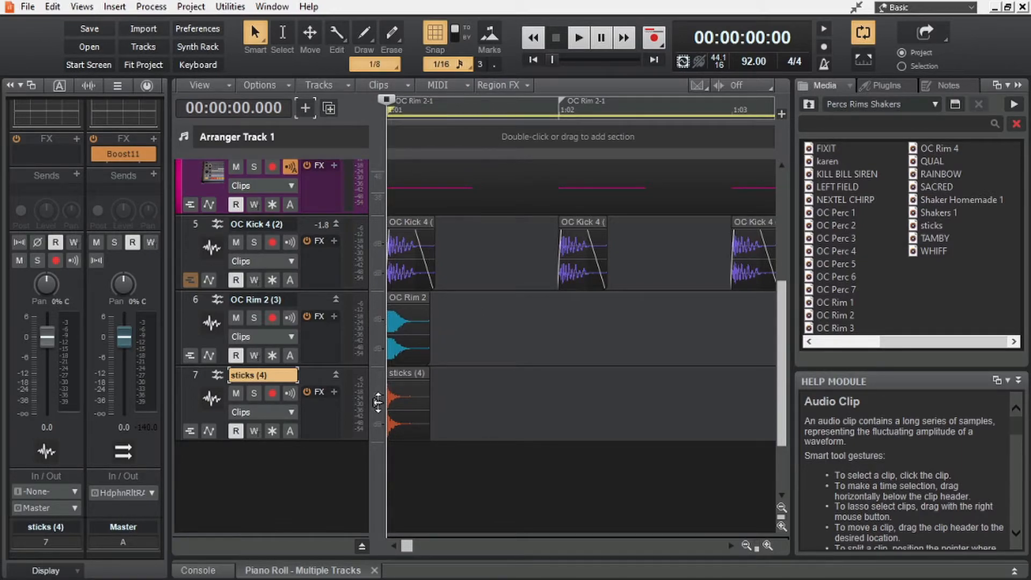
scroll(408, 397, "down", 2)
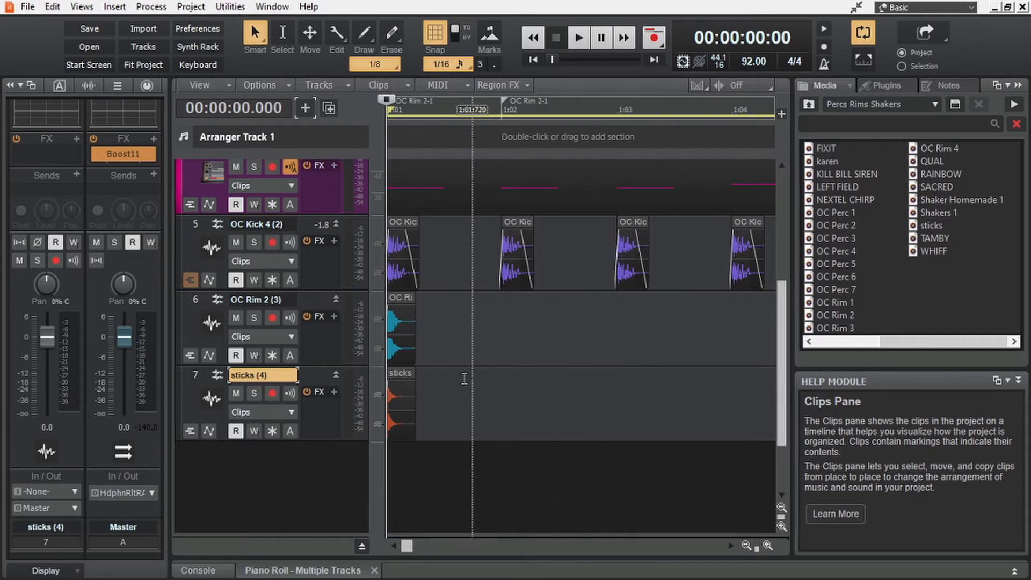
Move the OC Rim 2 and sticks clips to 1:01:720, the last sixteenth of beat 1
key("space")
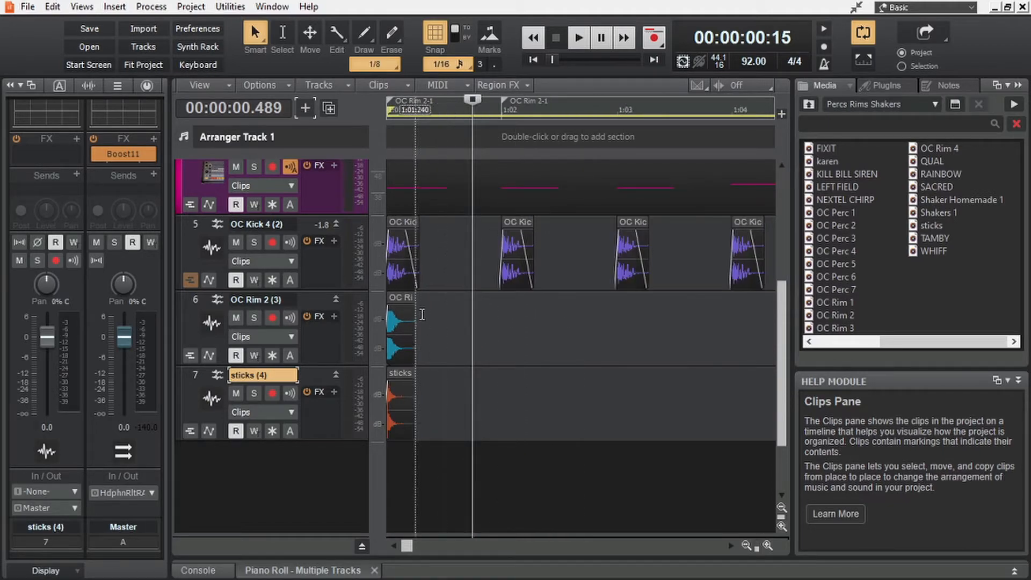
left_click_drag(405, 304, 442, 315)
left_click_drag(476, 321, 475, 320)
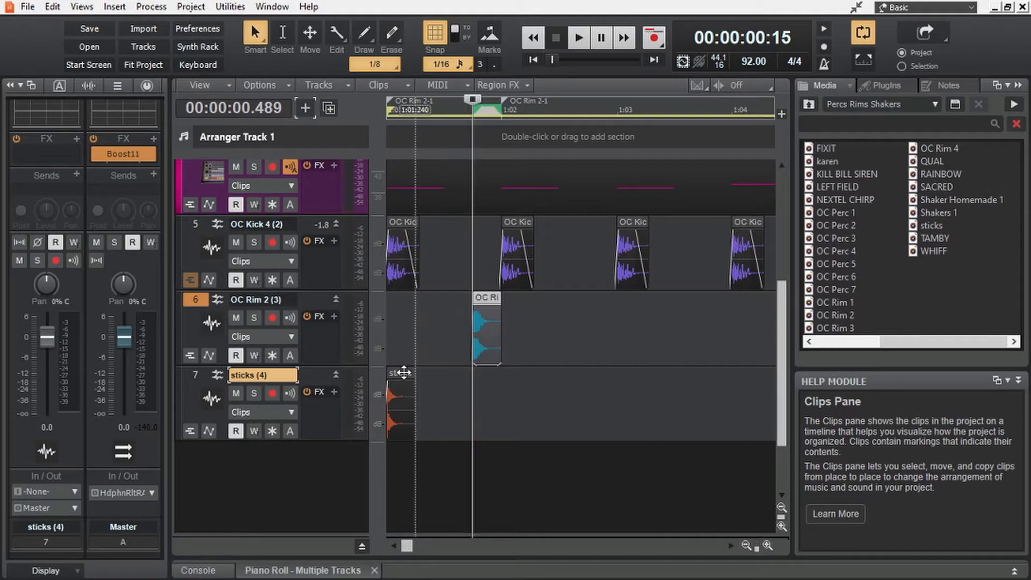
left_click_drag(400, 374, 490, 382)
left_click_drag(489, 382, 489, 383)
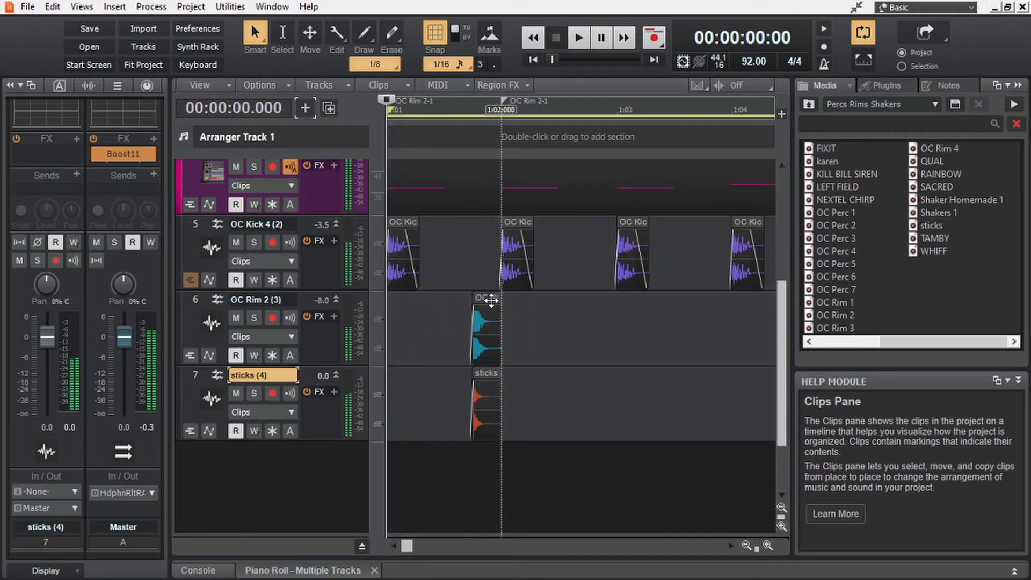
Copy the OC Rim 2 and sticks clips together and paste them at 1:02:480, halfway through beat 2
left_click(491, 300)
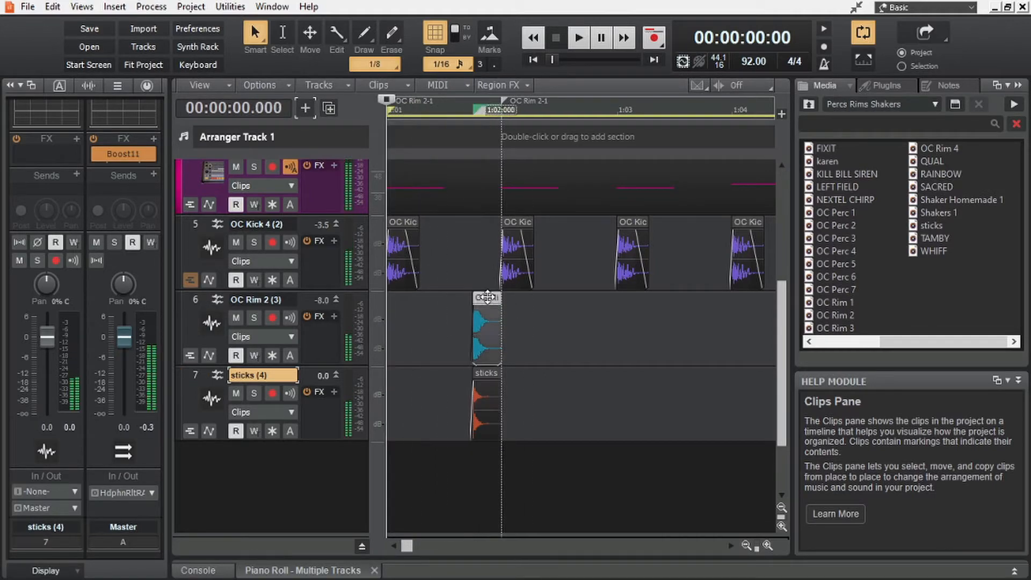
left_click_drag(485, 268, 494, 424)
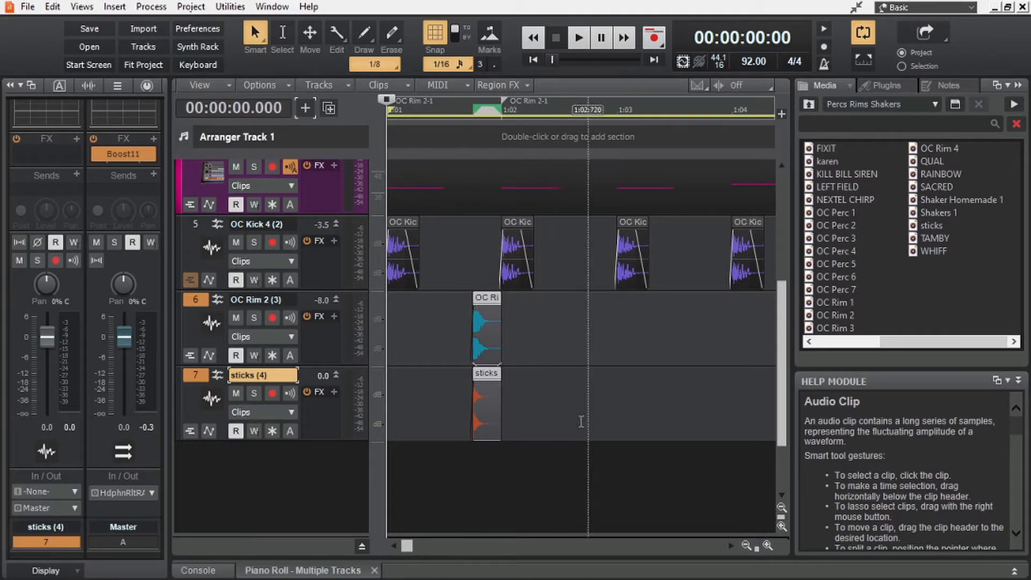
left_click(563, 418)
left_click(241, 302)
key("ctrl+v")
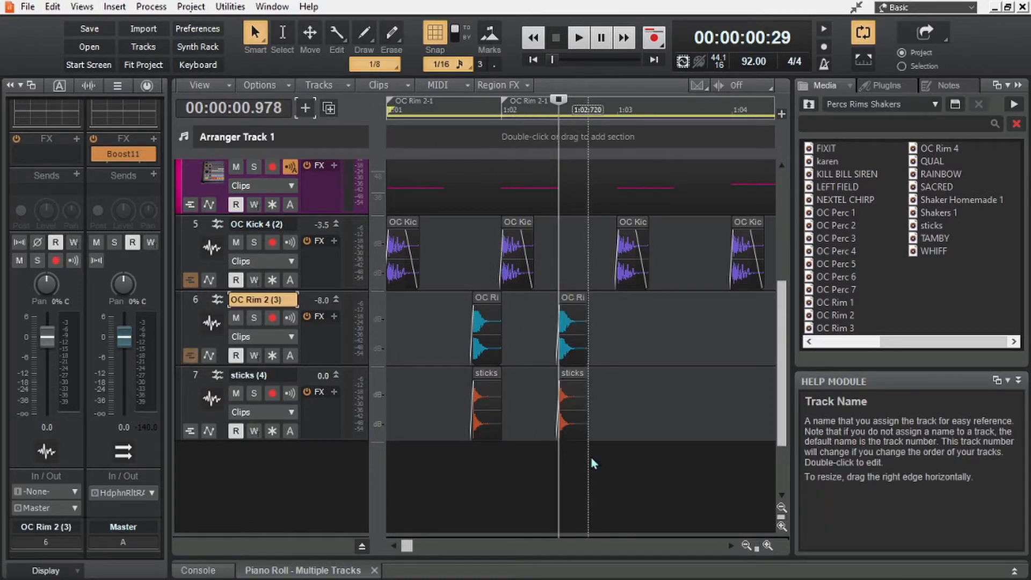
Play the rim and sticks pattern with the kick and 808 from the start
key("space")
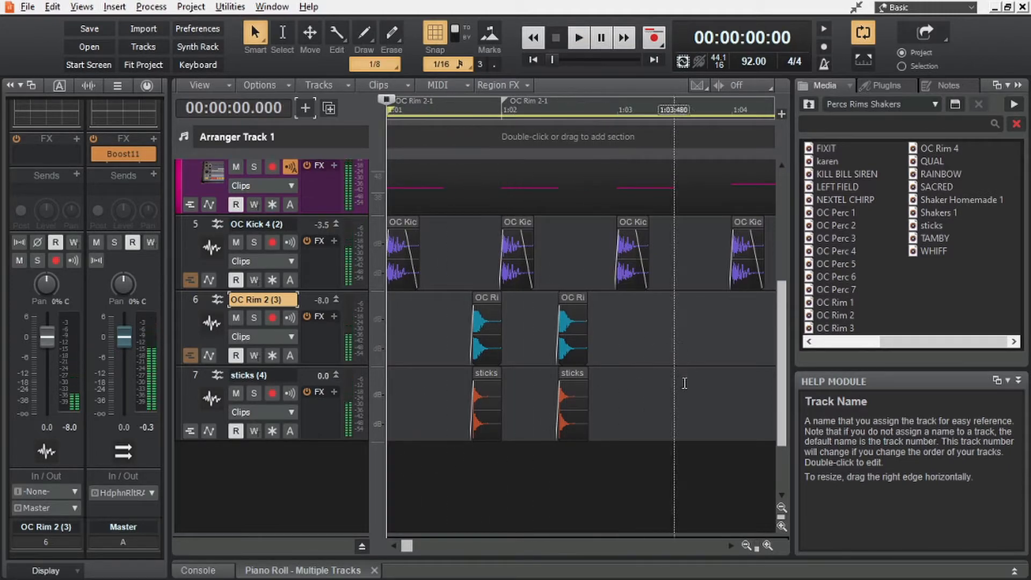
key("ctrl+Left")
key("ctrl+Left")
key("ctrl+Right")
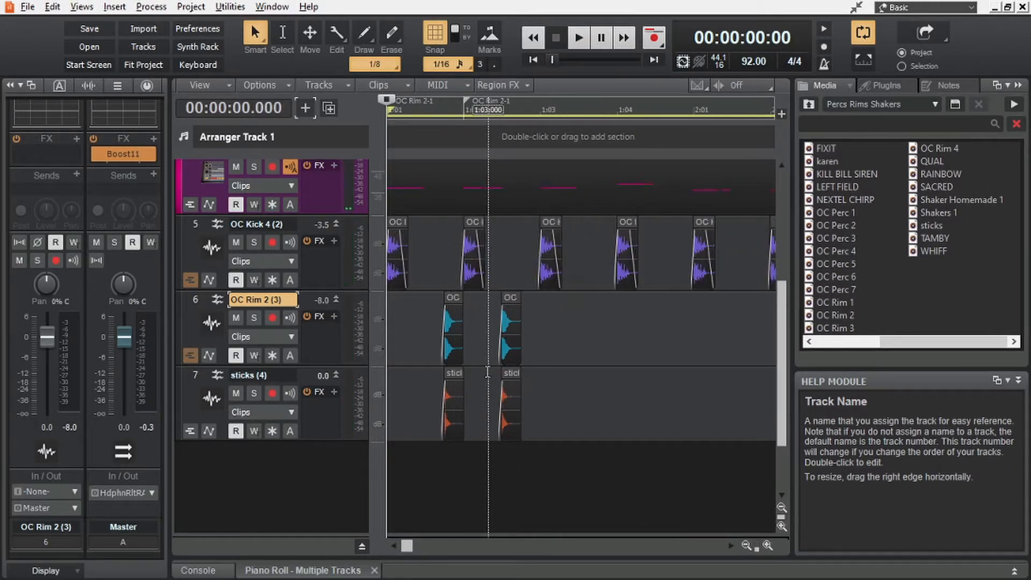
key("ctrl+Right")
Copy all four rim and sticks clips and paste the pattern at 1:03:720 and 2:01:720 on their tracks
left_click_drag(648, 324, 482, 433)
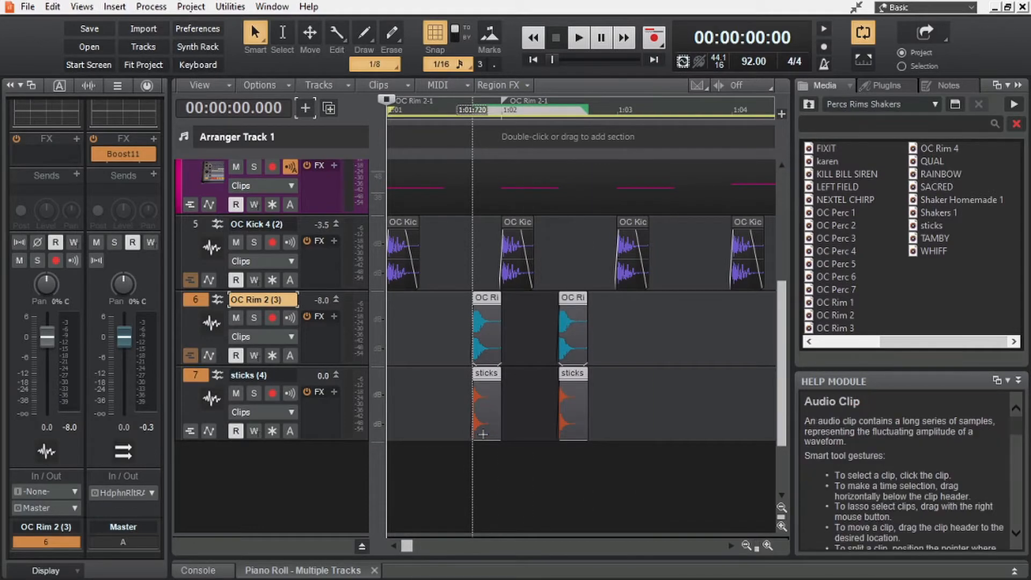
scroll(487, 431, "right", 2)
left_click(624, 405)
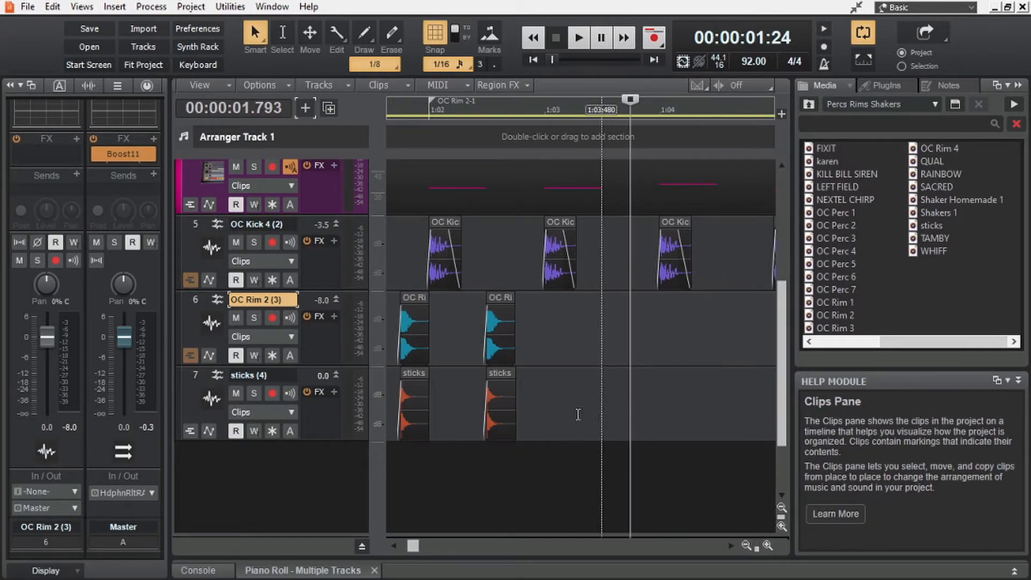
left_click(208, 324)
key("ctrl+v")
scroll(458, 421, "right", 8)
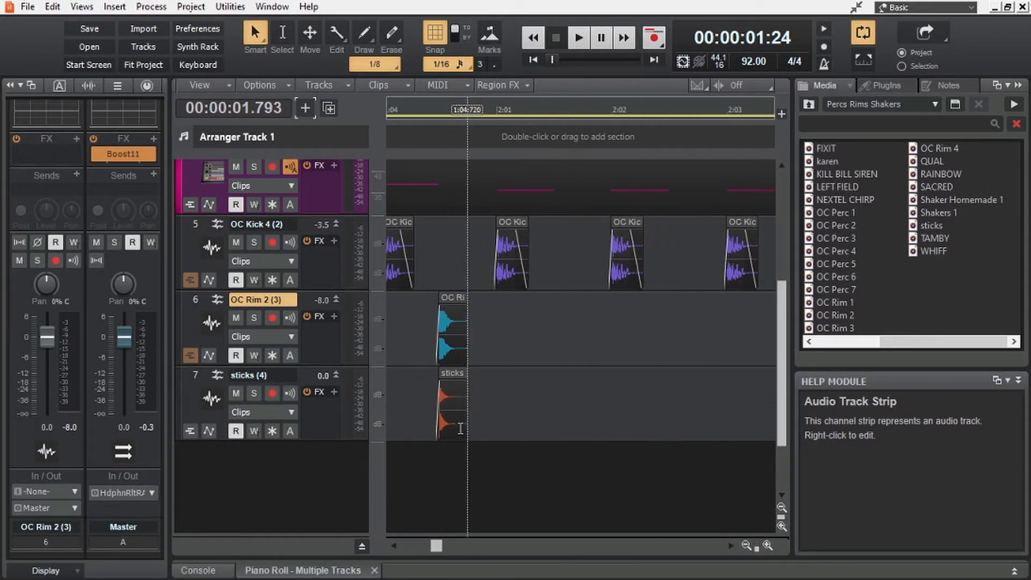
left_click(586, 436)
key("ctrl+v")
scroll(596, 432, "right", 5)
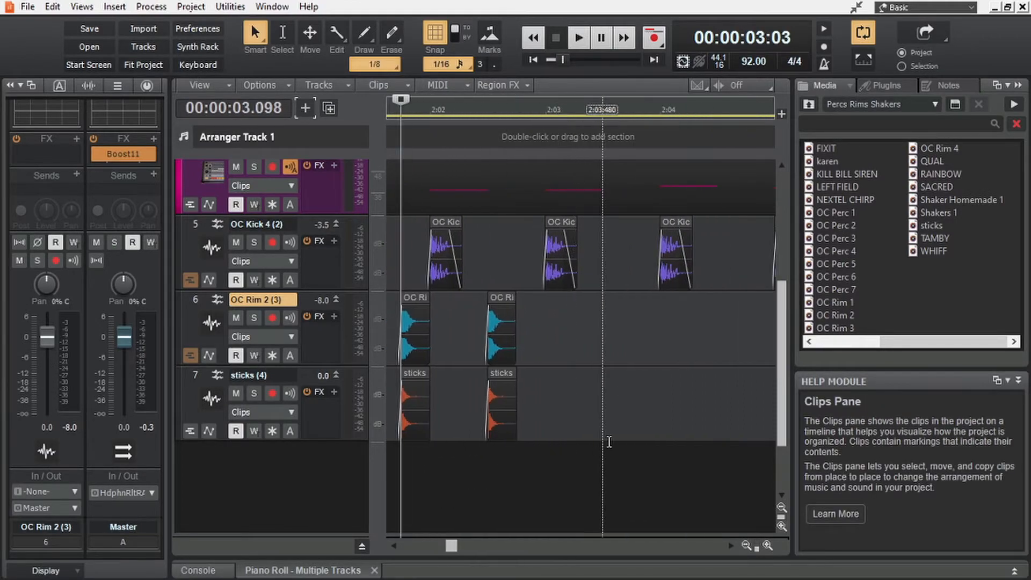
Paste the copied OC Rim 2 and sticks pattern at 2:03:720, 3:01:720 and 3:03:720 on their tracks
left_click(629, 424)
key("ctrl+v")
scroll(623, 423, "right", 5)
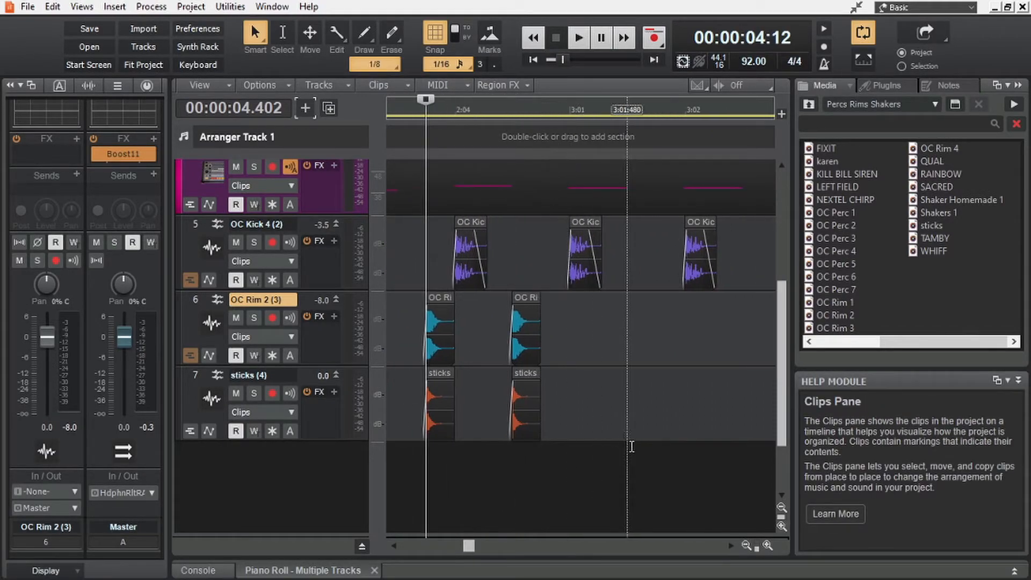
left_click(656, 419)
key("ctrl+v")
scroll(650, 414, "right", 5)
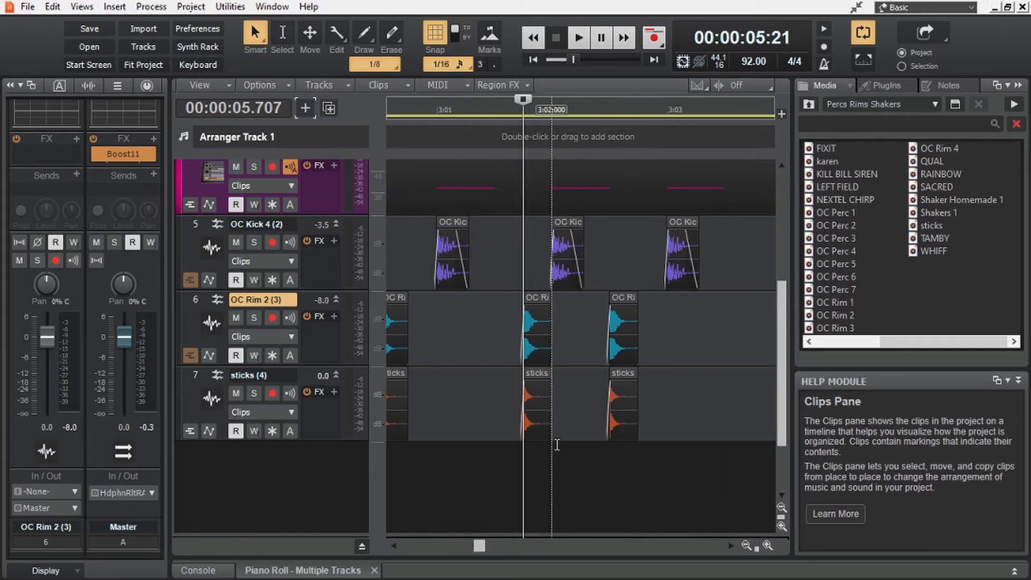
left_click(698, 398)
left_click(671, 400)
key("ctrl+v")
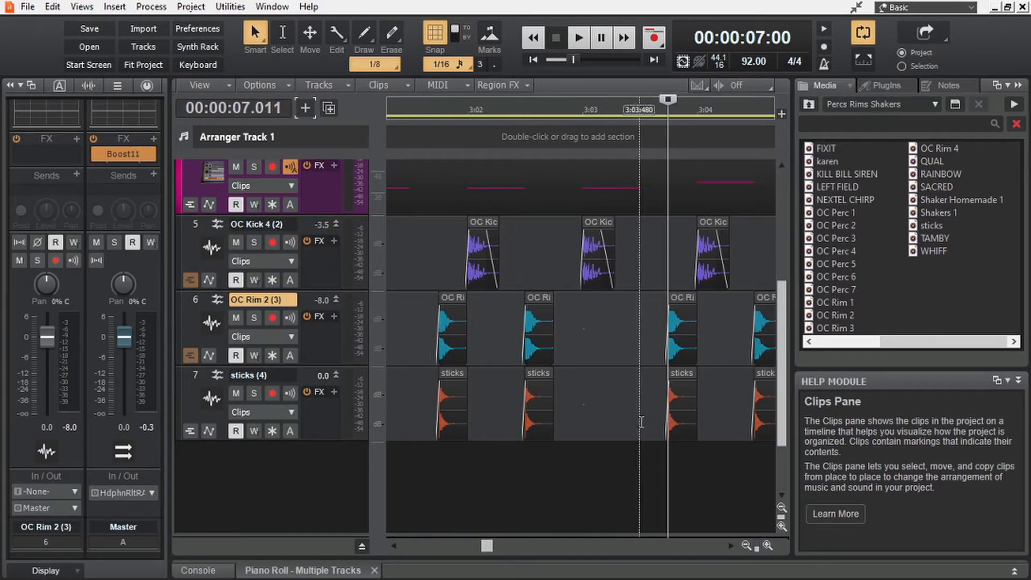
Paste the rim and sticks pattern at 4:01:720 and 4:03:720 to fill the fourth bar
scroll(644, 419, "right", 5)
scroll(628, 432, "right", 2)
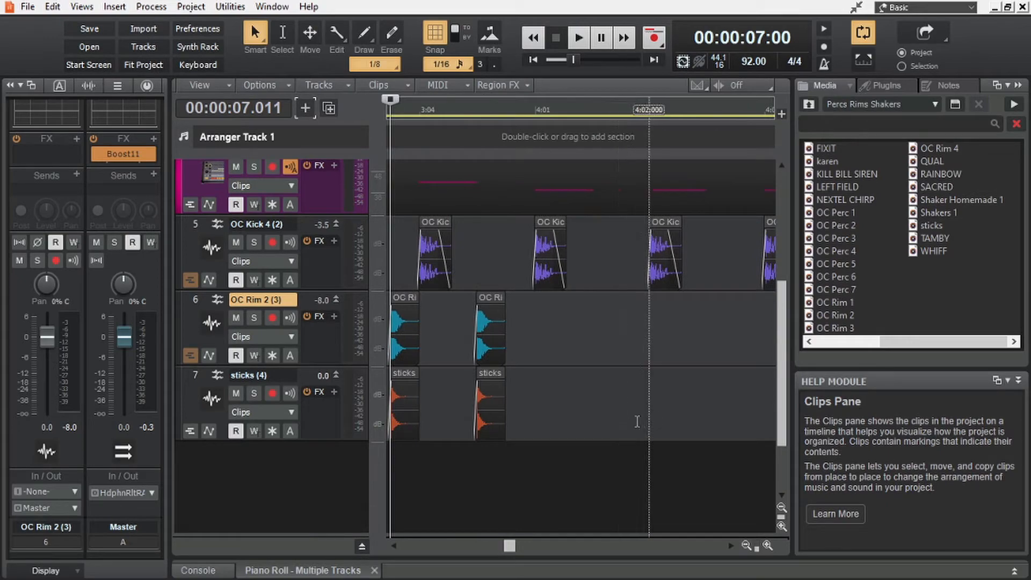
left_click(620, 424)
key("ctrl+v")
scroll(567, 442, "right", 6)
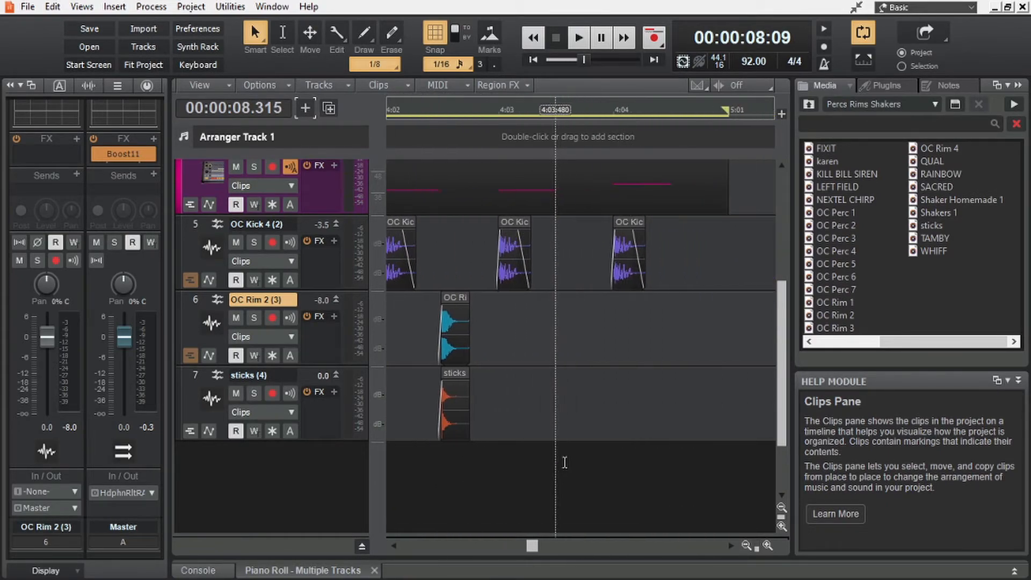
left_click(585, 433)
key("ctrl+v")
scroll(586, 434, "right", 2)
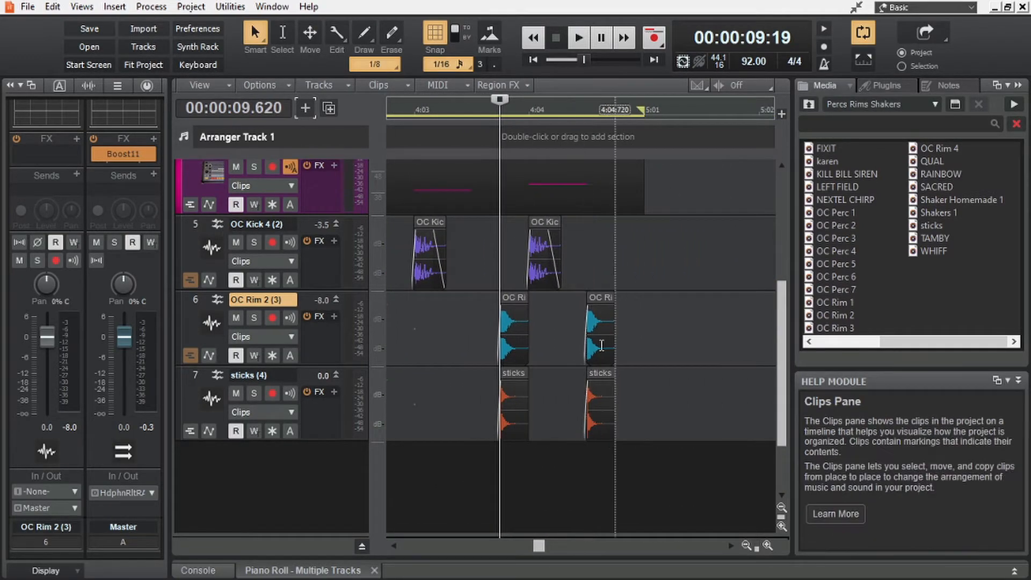
Return to the project start and play the four-bar rim and sticks pattern with the kick and 808
left_click(533, 59)
scroll(390, 342, "down", 3)
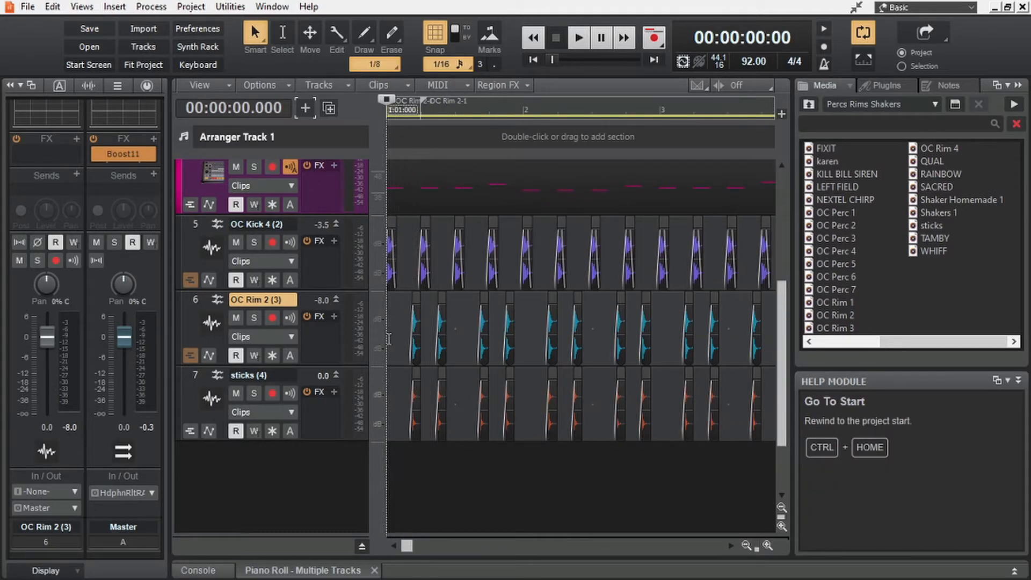
scroll(388, 339, "up", 3)
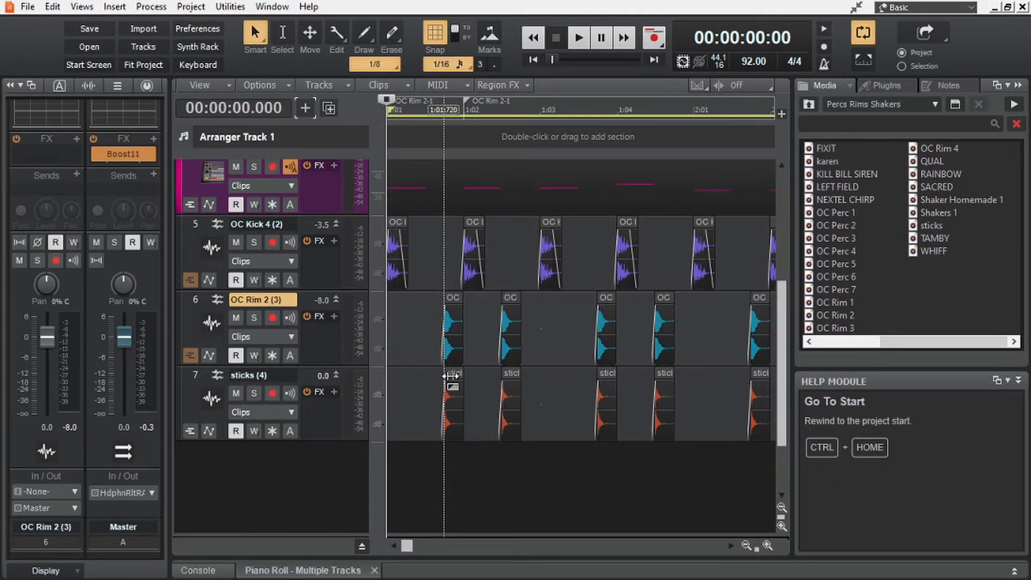
key("space")
scroll(450, 376, "down", 4)
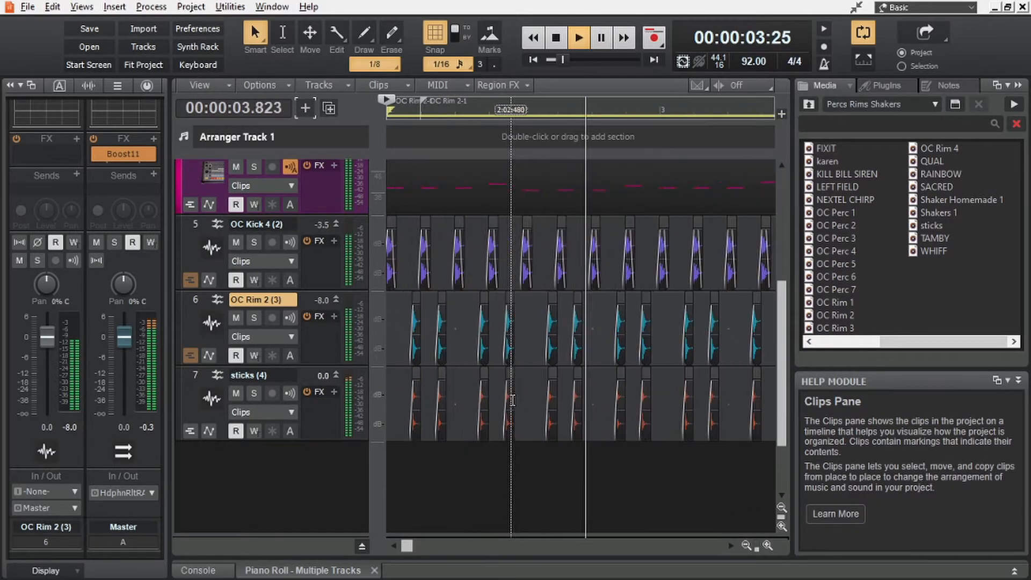
scroll(538, 402, "up", 2)
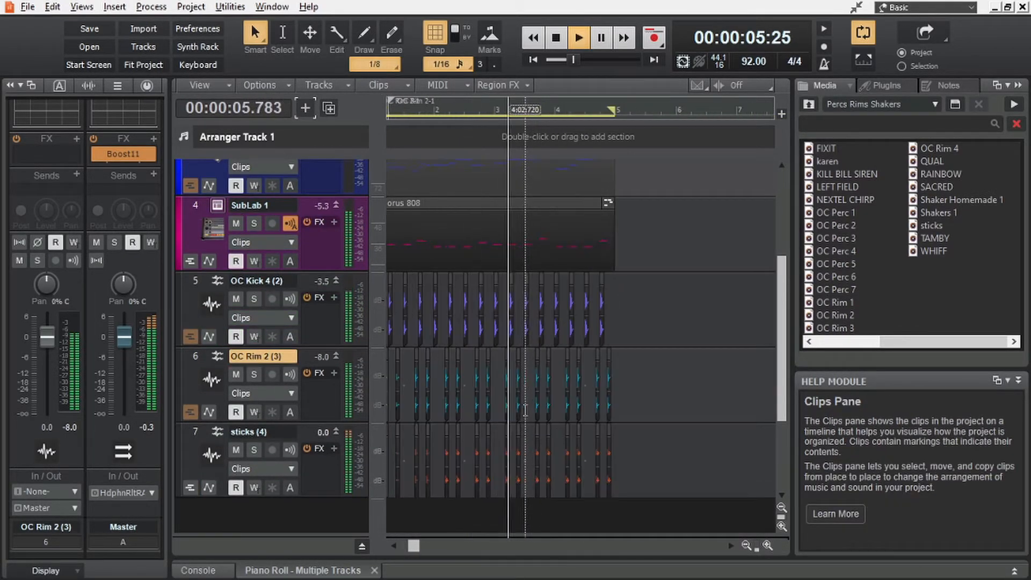
scroll(525, 410, "down", 3)
scroll(525, 409, "down", 2)
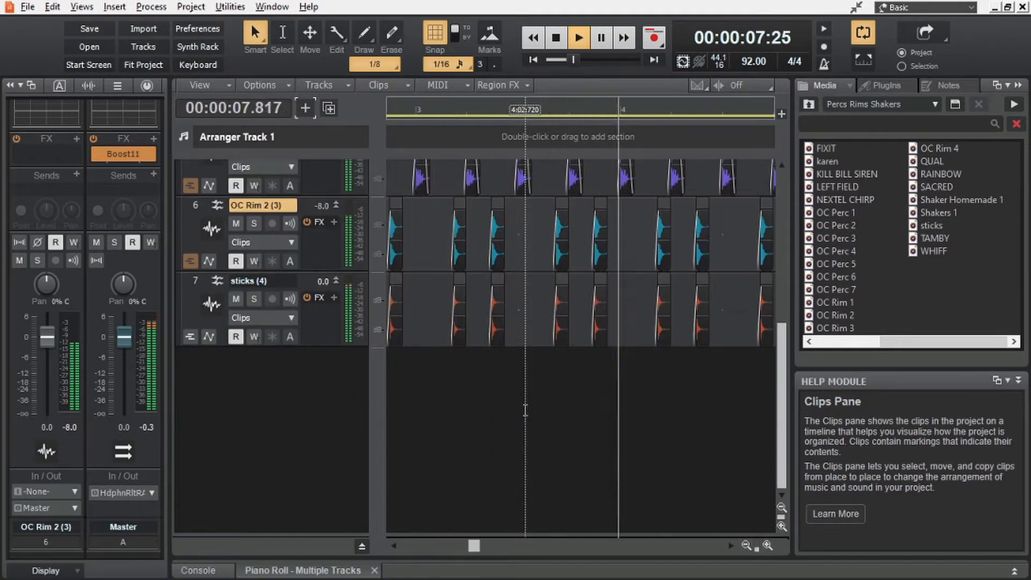
key("space")
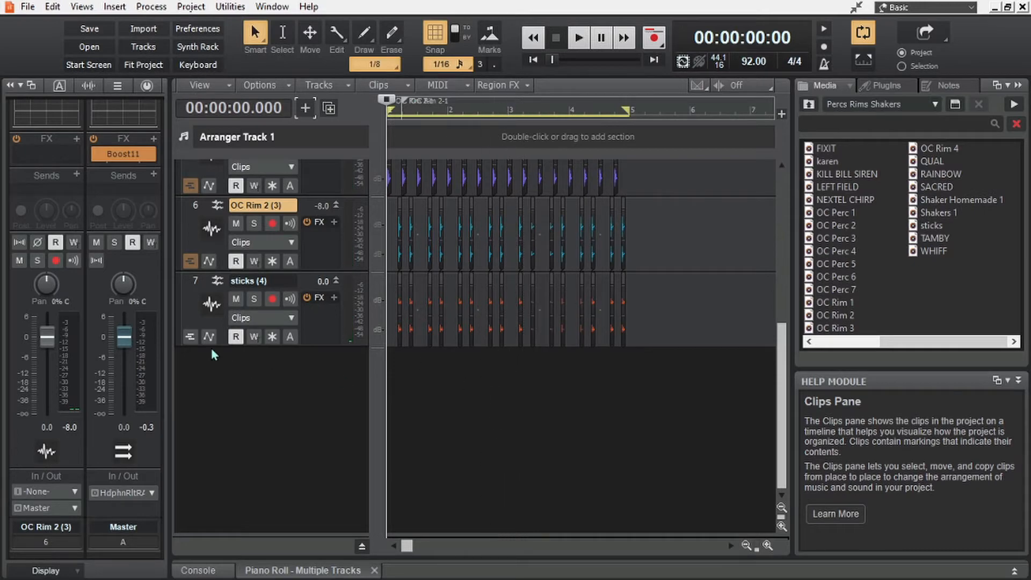
Lower the sticks (4) track's volume to -5.3 dB and play the drums briefly with the kick track selected
left_click(205, 307)
left_click_drag(47, 337, 47, 341)
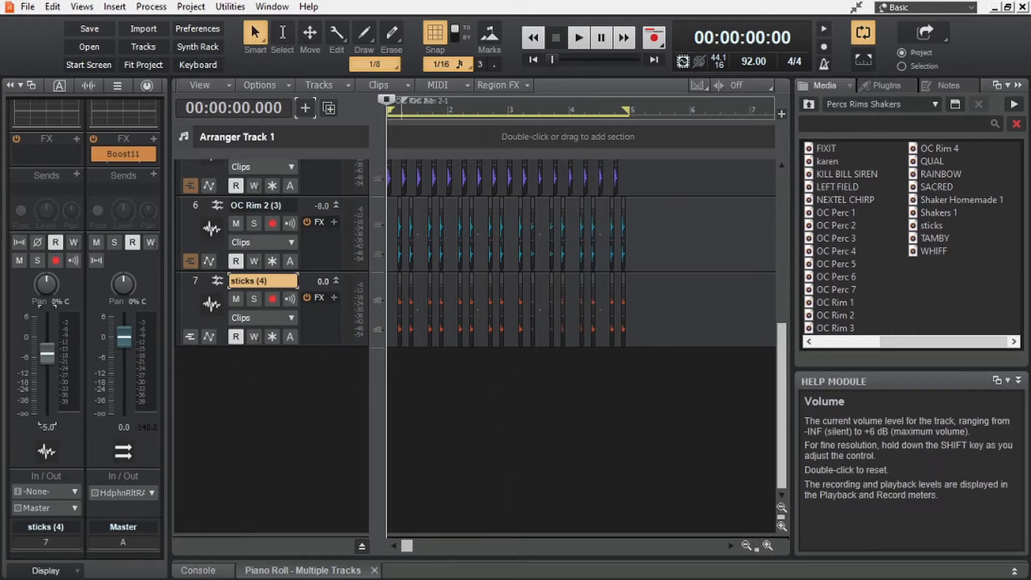
scroll(197, 245, "up", 3)
left_click(196, 318)
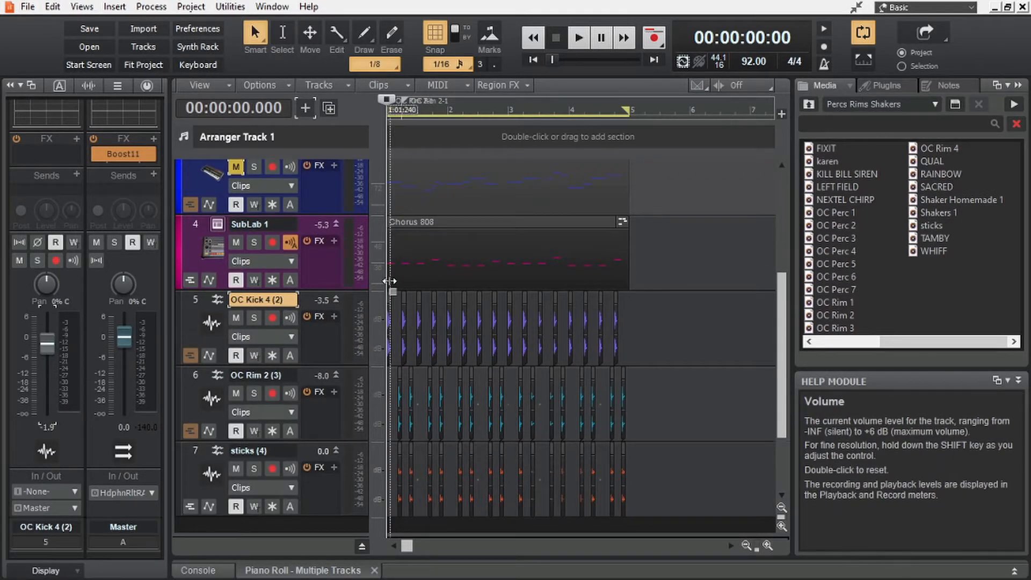
scroll(397, 282, "down", 3)
key("space")
scroll(472, 329, "up", 1)
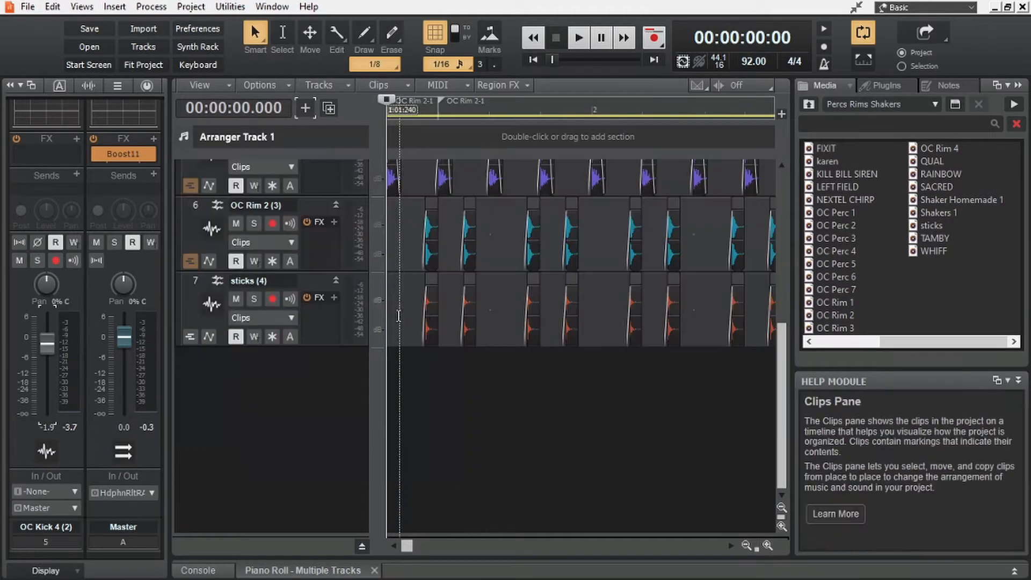
Reduce the track height of OC Kick 4 (2), OC Rim 2 (3) and sticks (4)
left_click(262, 310)
scroll(404, 292, "up", 4)
left_click_drag(306, 478, 306, 468)
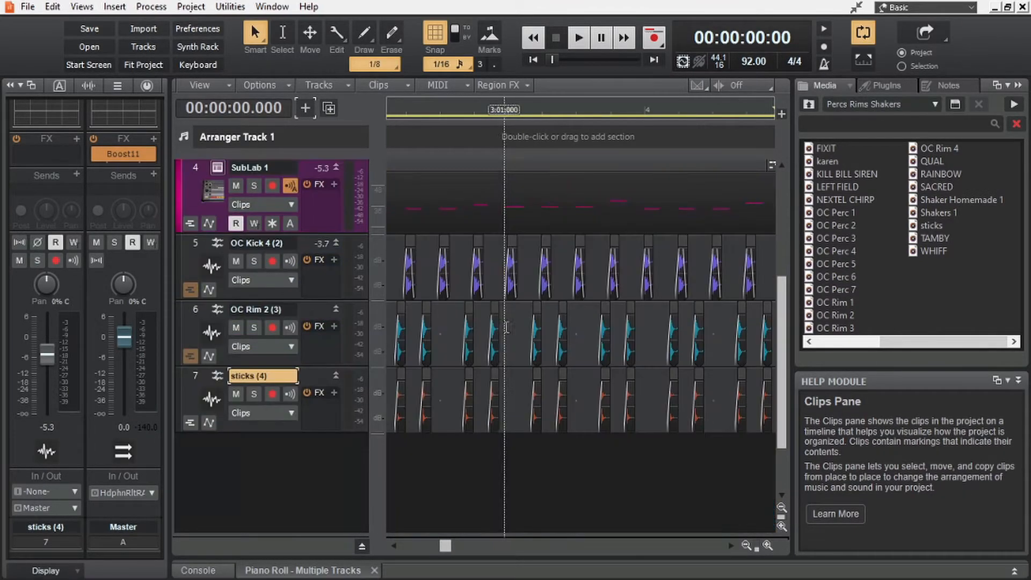
scroll(499, 325, "left", 3)
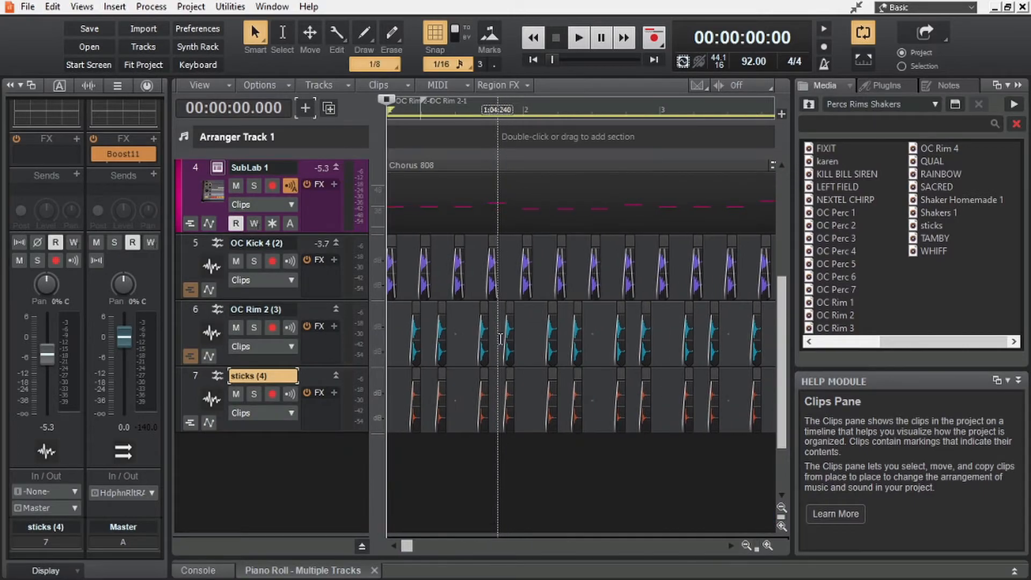
scroll(410, 354, "up", 1)
scroll(405, 356, "up", 1)
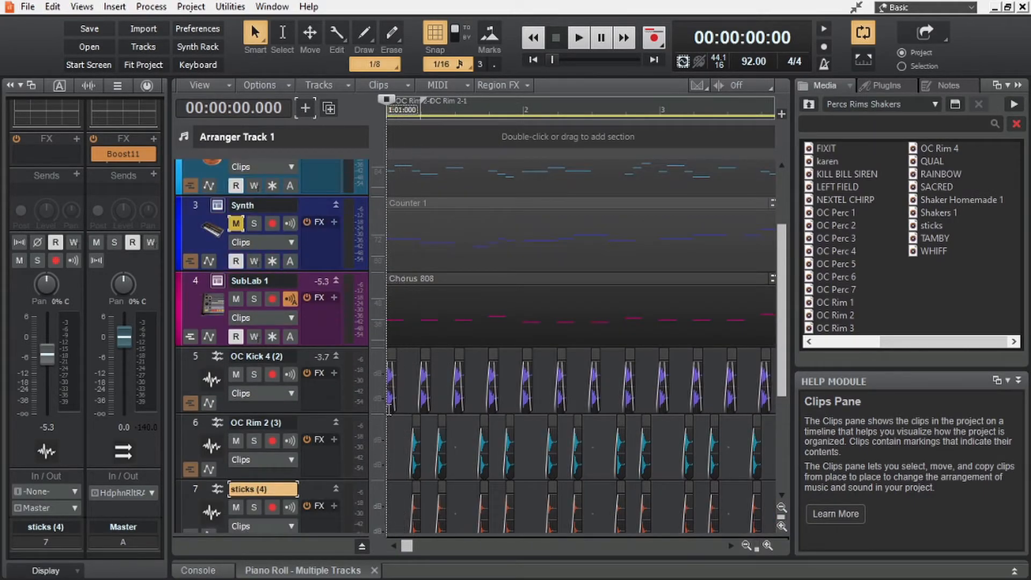
scroll(408, 397, "down", 1)
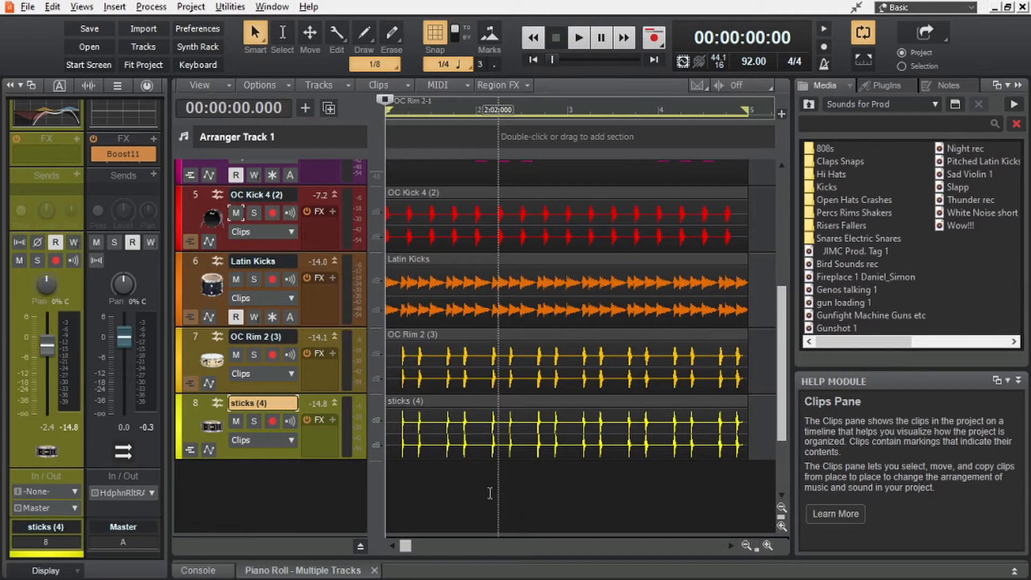
Look over the colored drum tracks and close the docked Piano Roll for multiple tracks
scroll(440, 372, "up", 3)
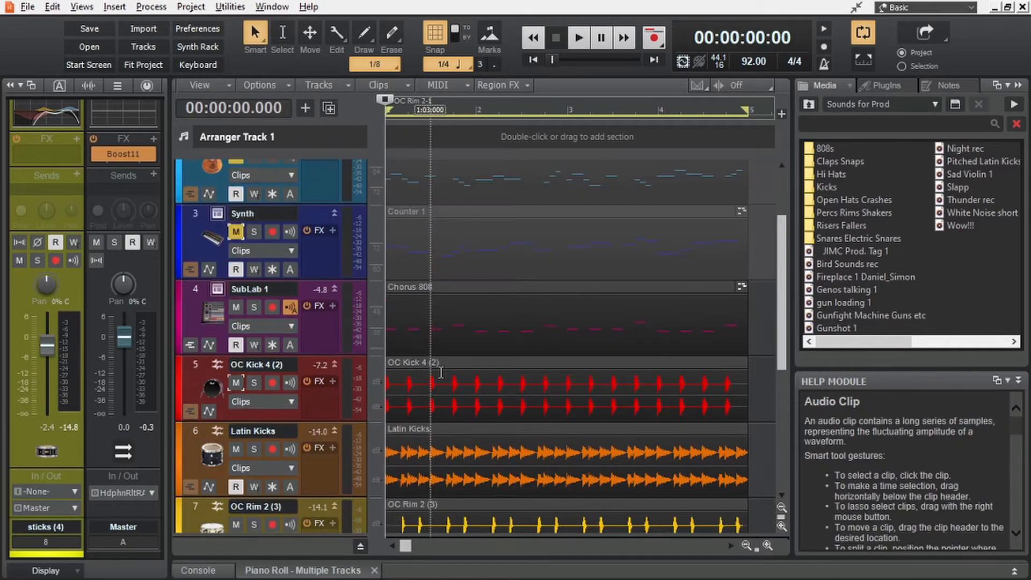
scroll(440, 372, "down", 3)
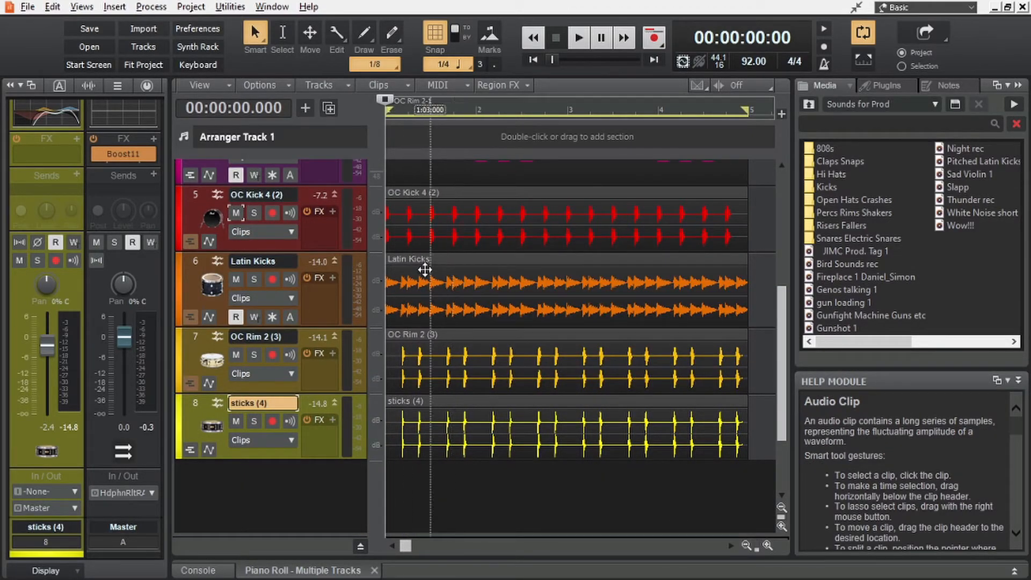
scroll(432, 331, "up", 1)
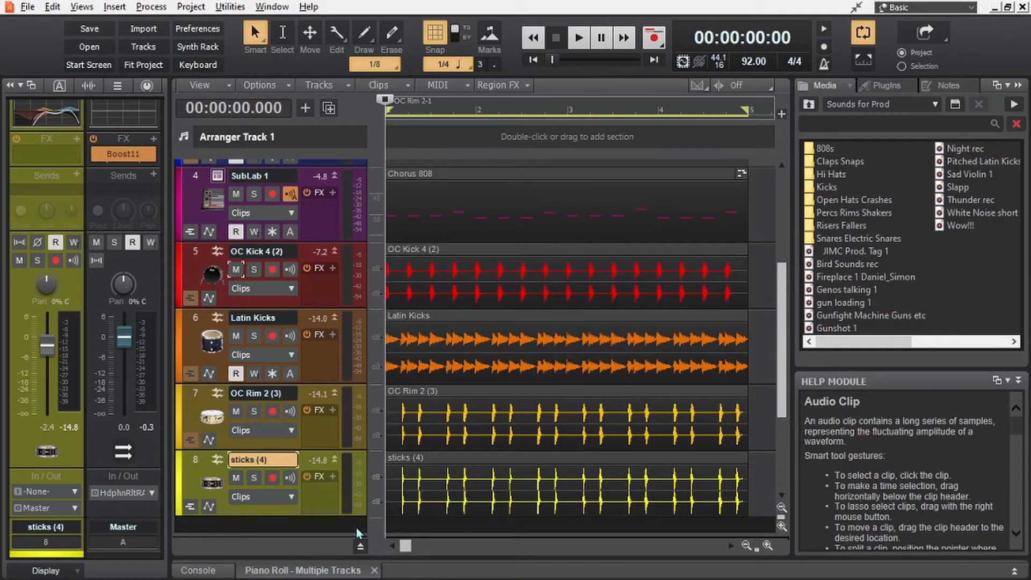
left_click(374, 570)
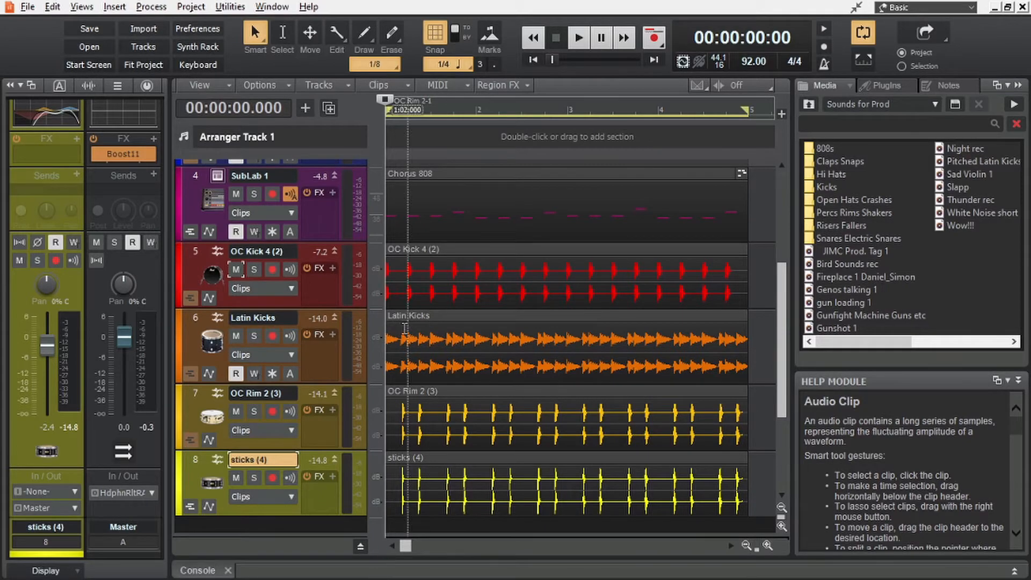
Examine the kick, Latin Kicks, rim and sticks tracks one by one, selecting their bounced clips
left_click(213, 277)
key("Down")
key("Down")
key("Down")
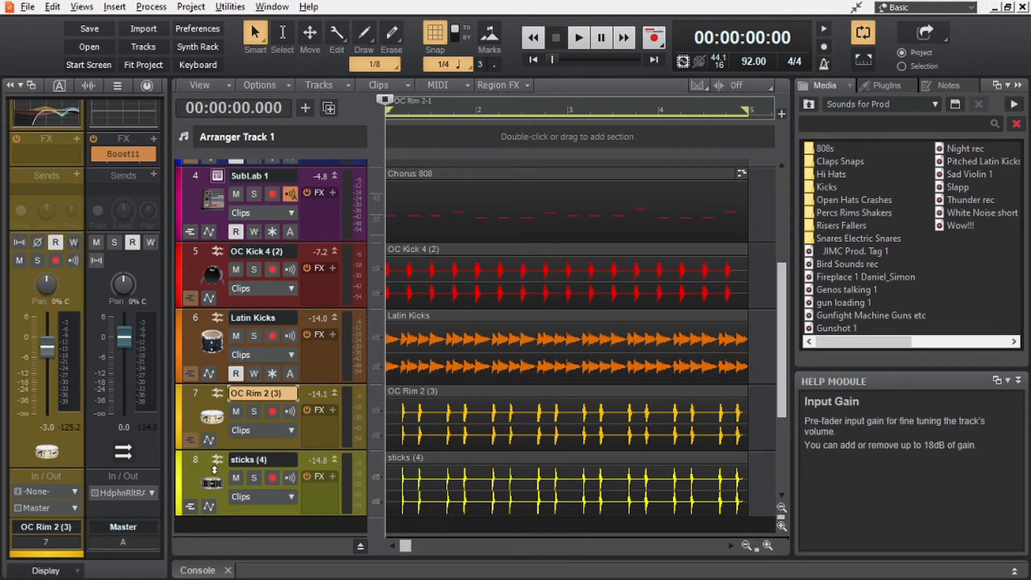
left_click(455, 260)
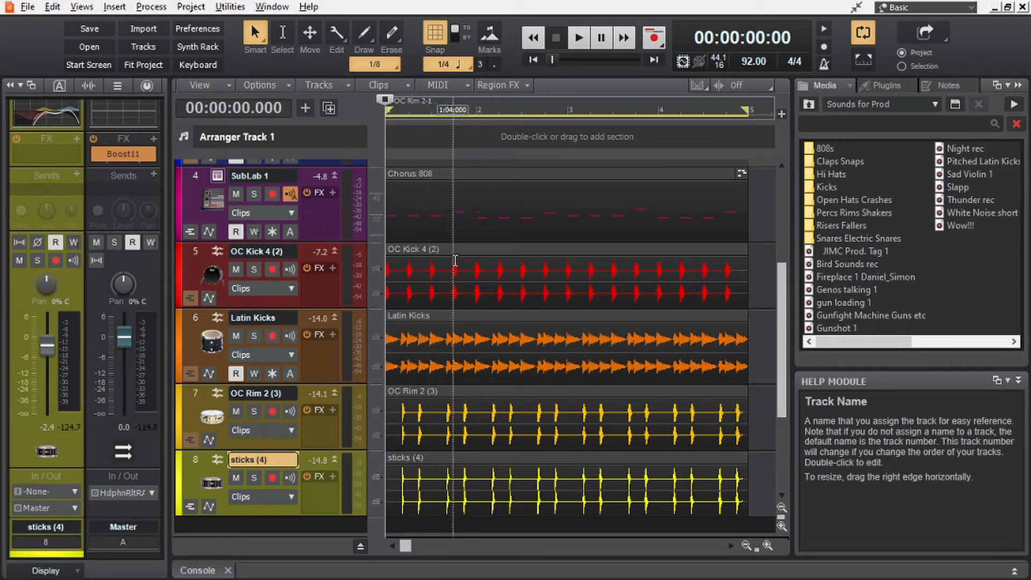
left_click(455, 254)
left_click(505, 391)
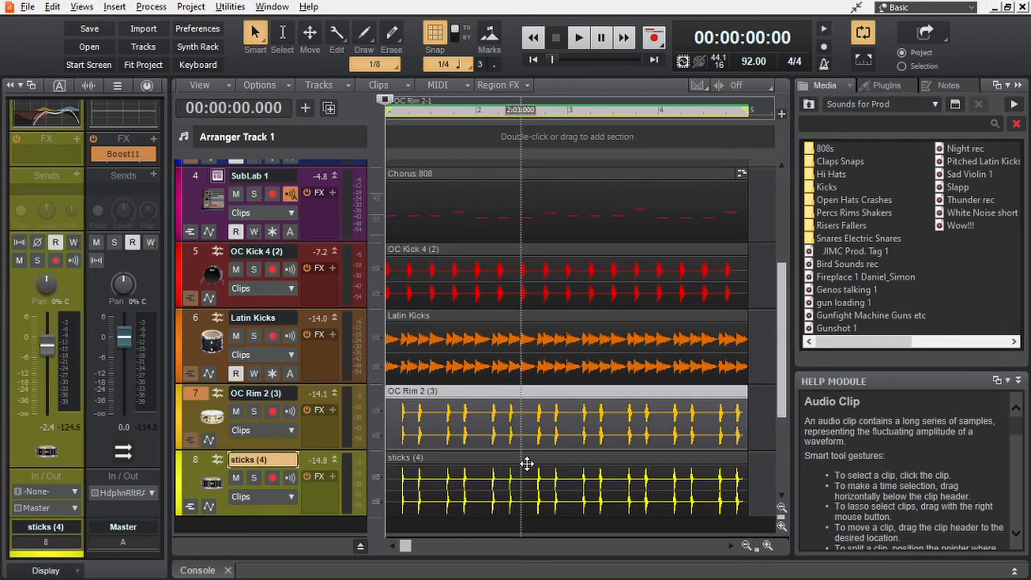
left_click(525, 462)
left_click(692, 366)
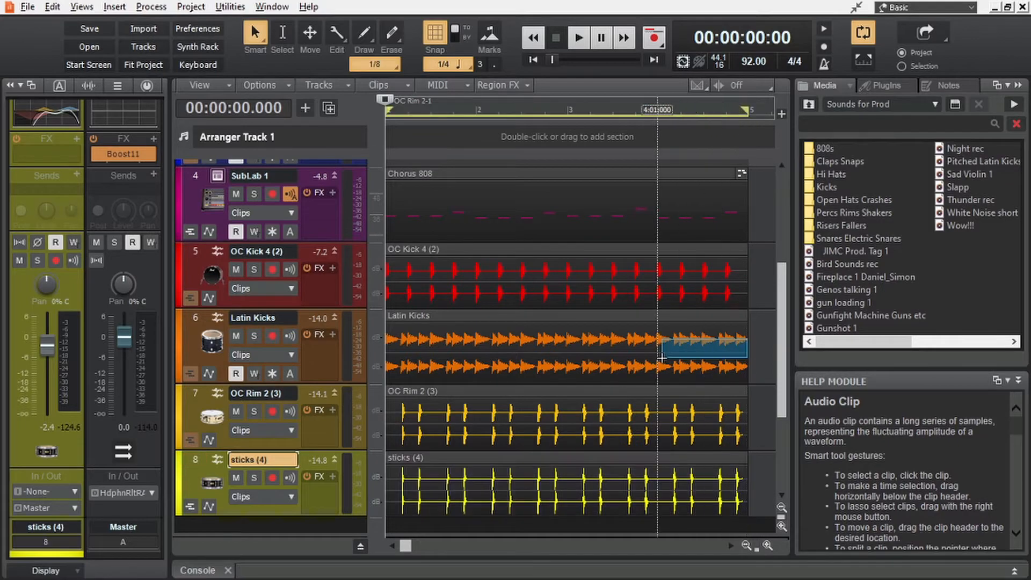
left_click(742, 344)
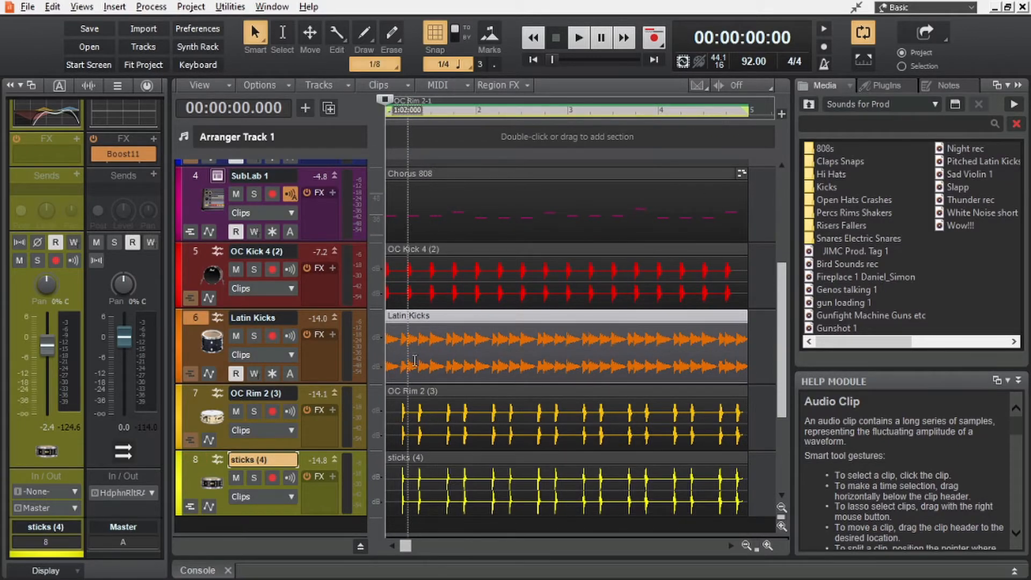
scroll(390, 370, "up", 3)
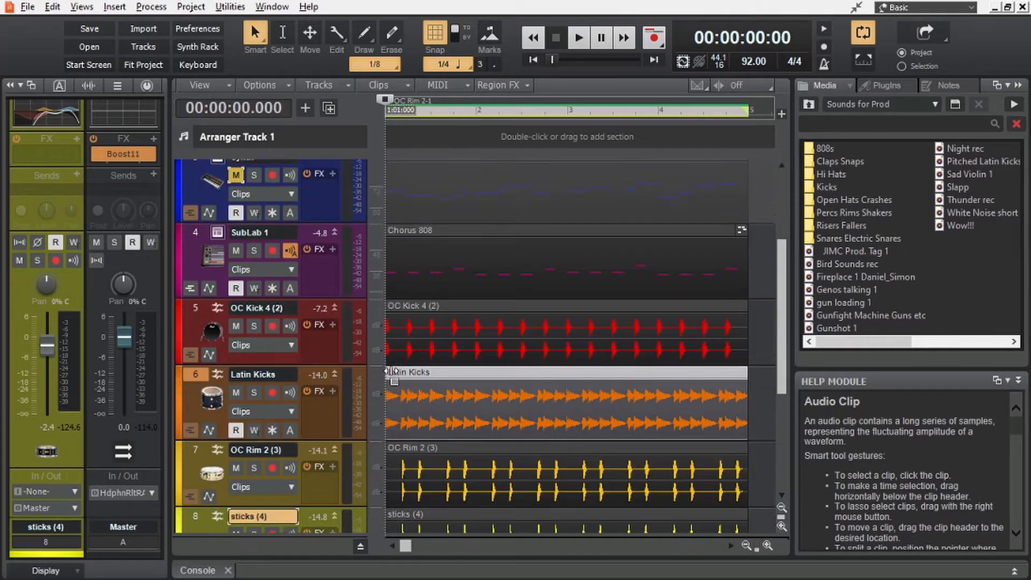
scroll(391, 370, "down", 3)
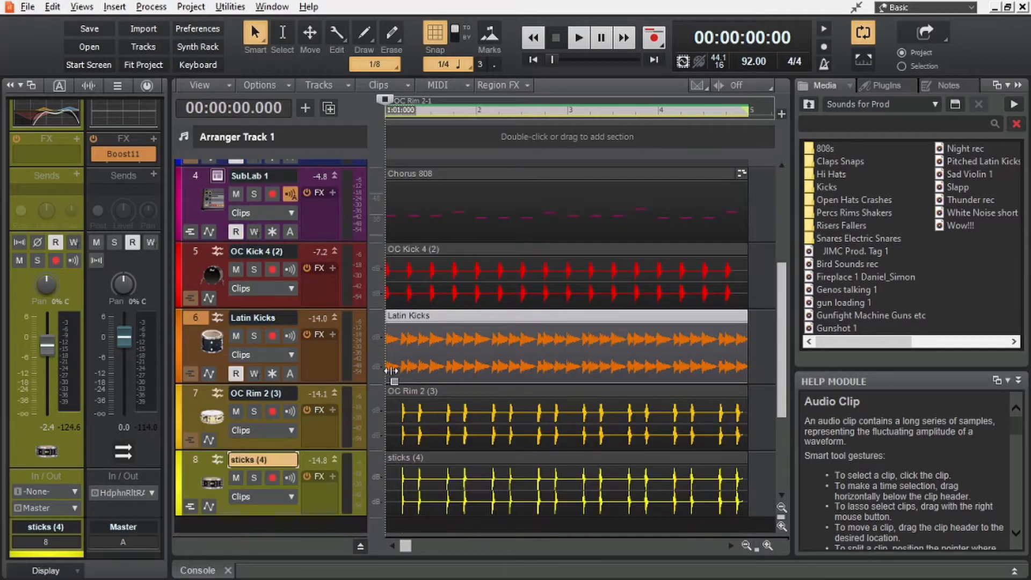
Solo the Latin Kicks track, and switch the solo to the OC Kick 4 (2) track
left_click(253, 336)
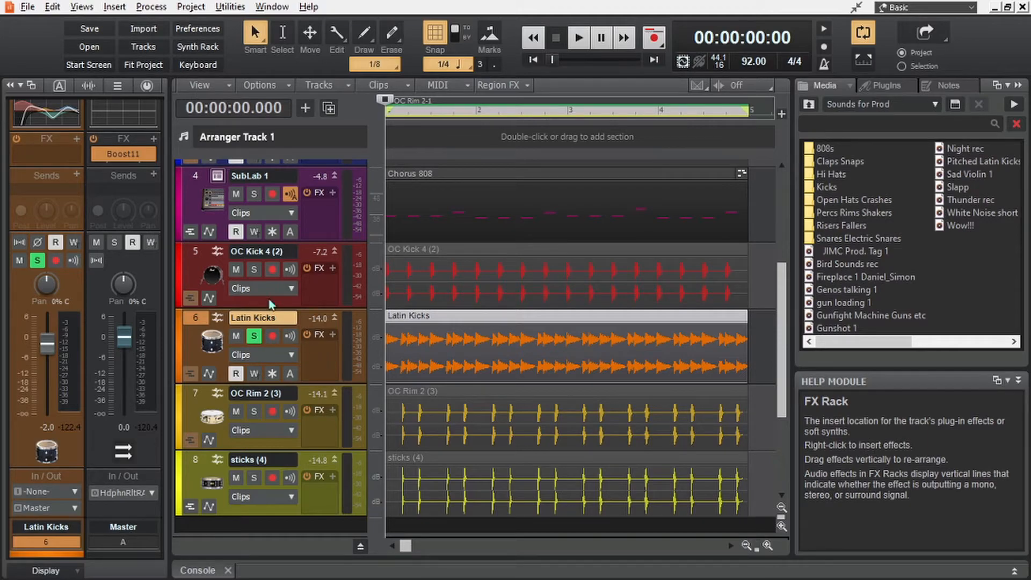
left_click(253, 269)
left_click(254, 335)
left_click(213, 275)
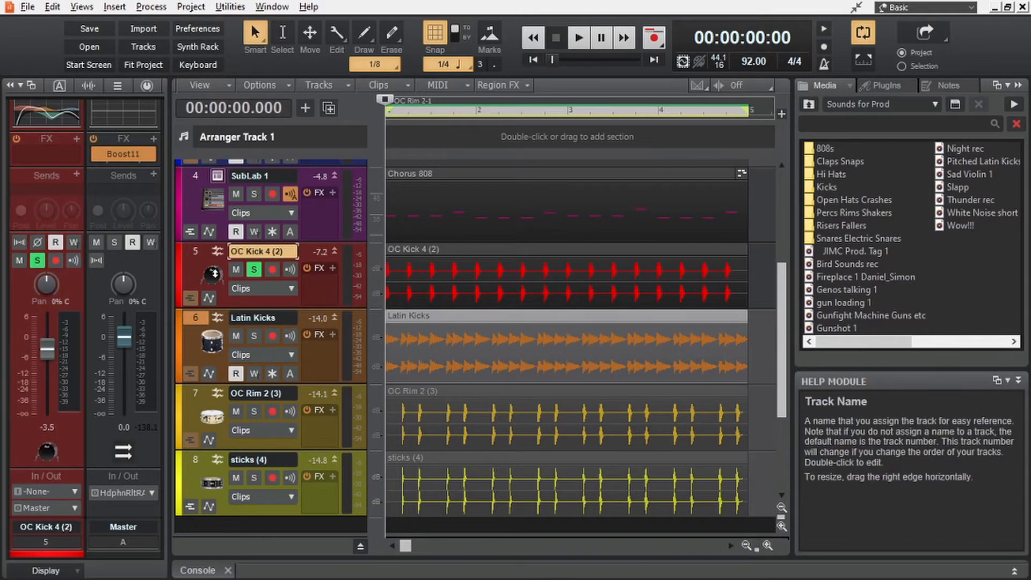
Play the soloed OC Kick 4 (2) clip from the start and take the kick track out of solo
left_click(424, 267)
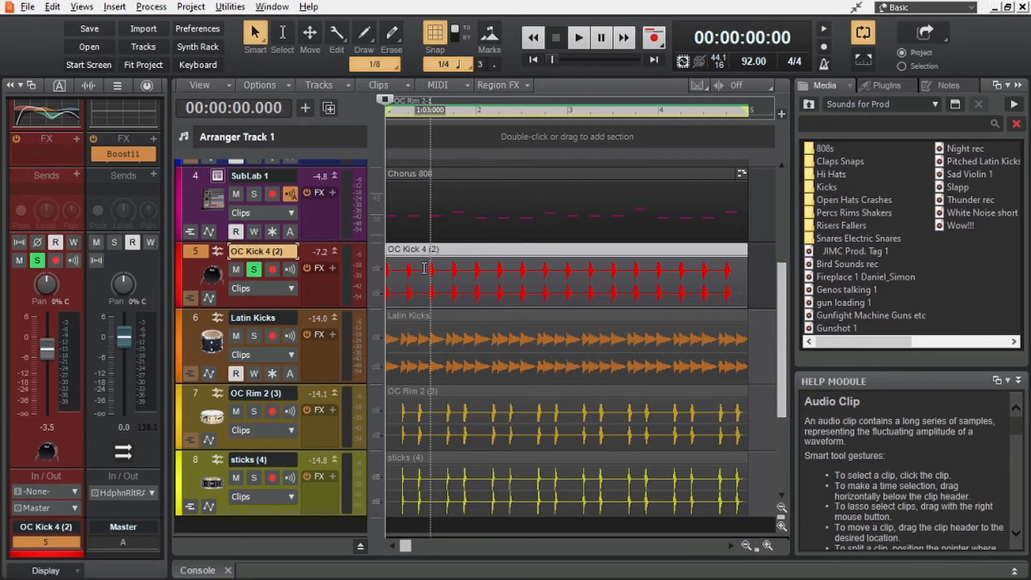
key("space")
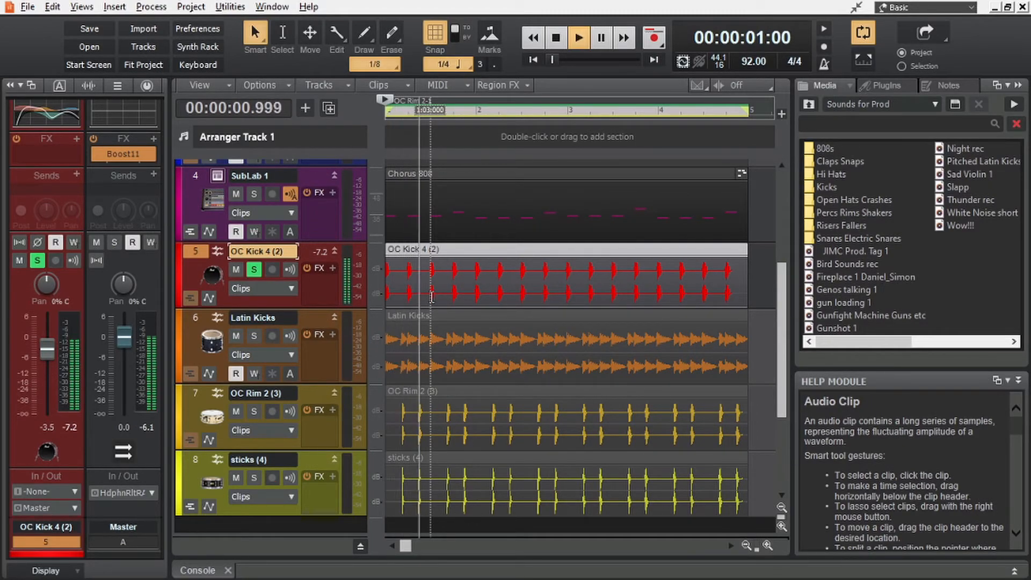
key("space")
left_click(253, 272)
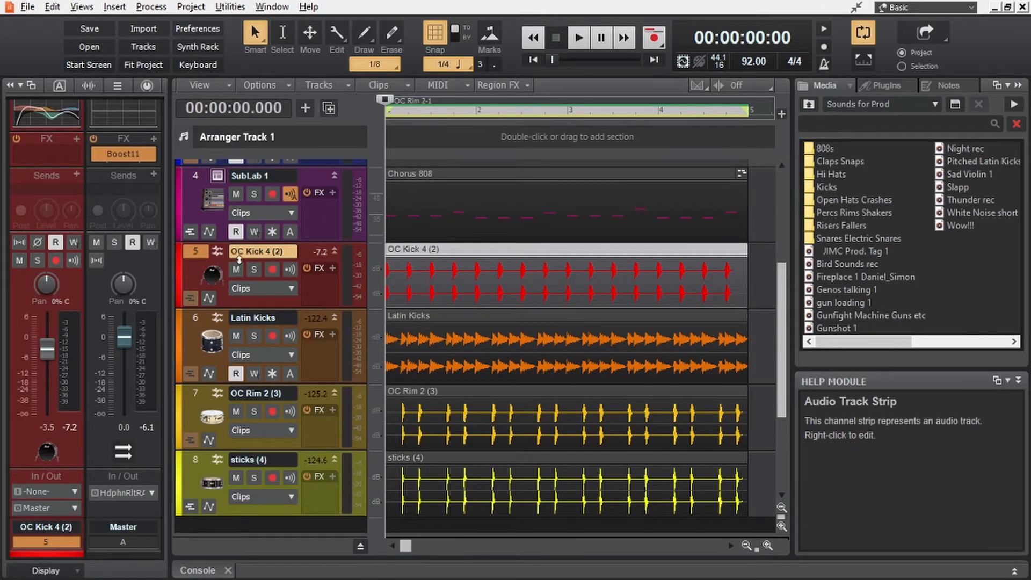
Solo the OC Kick 4 (2) and SubLab 1 tracks, play them together from the start, and take both out of solo
left_click(253, 269)
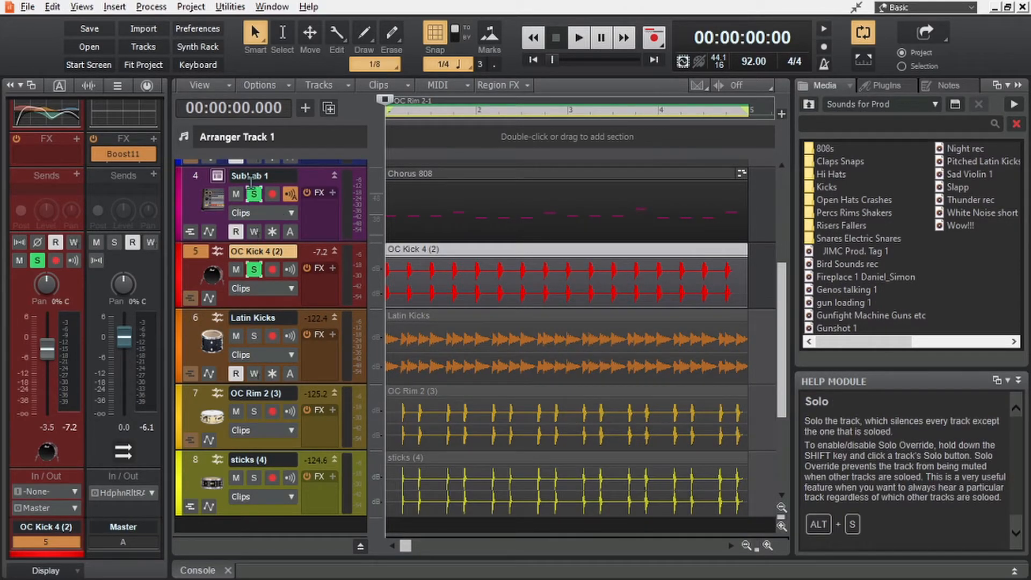
key("space")
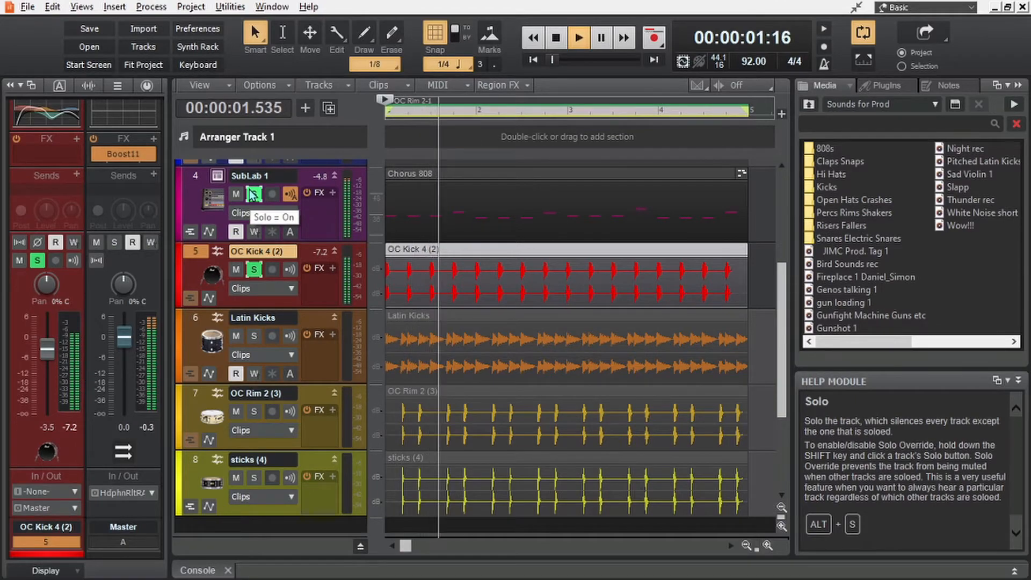
key("space")
left_click(252, 195)
left_click(254, 270)
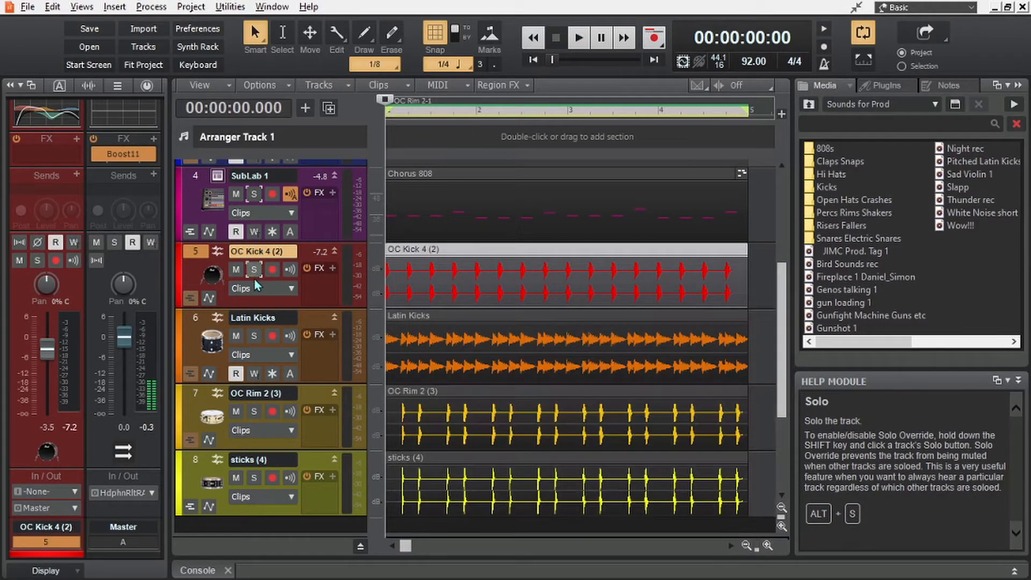
Audition the Latin Kicks clip on its own from the start by soloing its track, and remove the solo
left_click(253, 335)
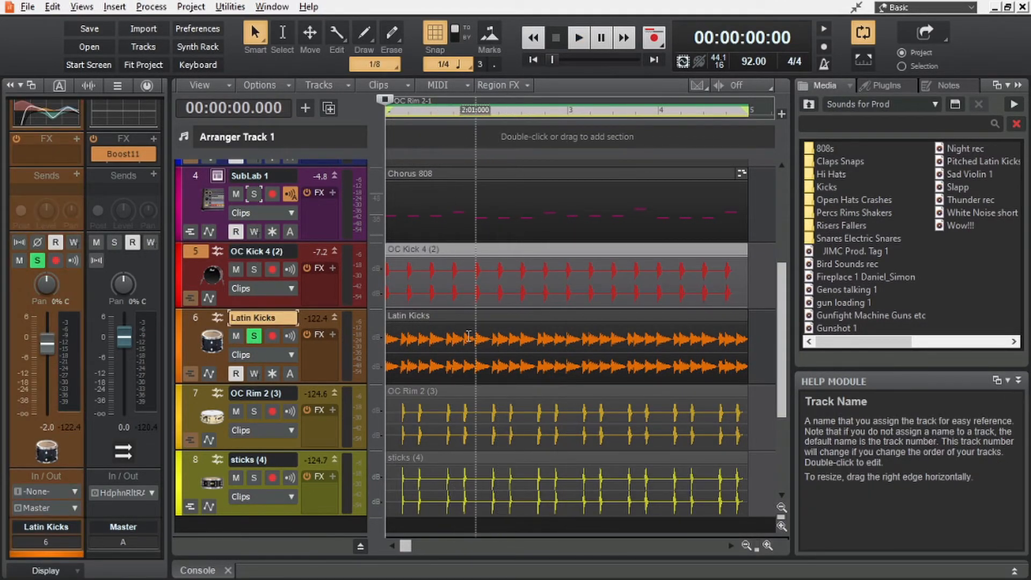
left_click(455, 311)
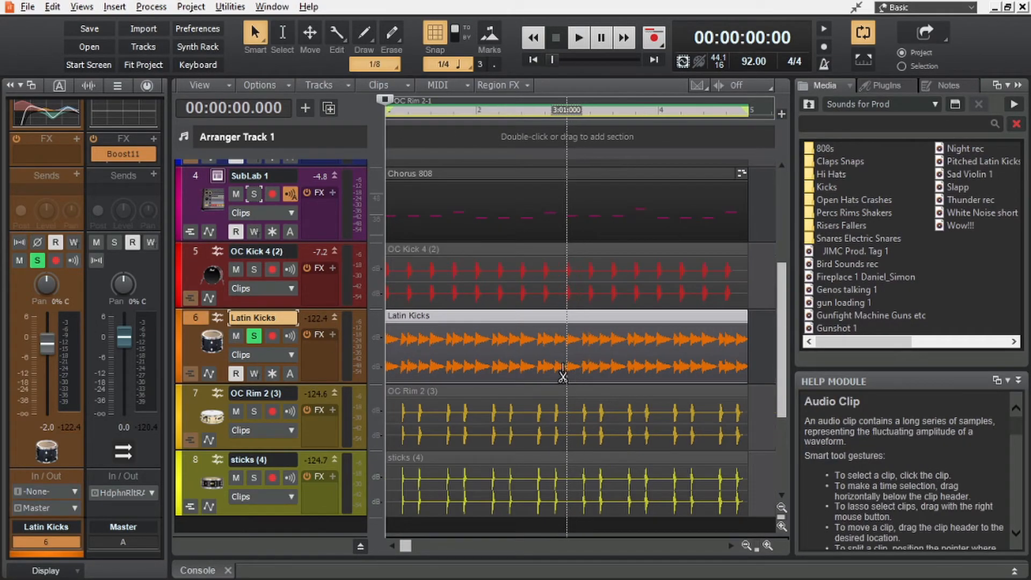
key("space")
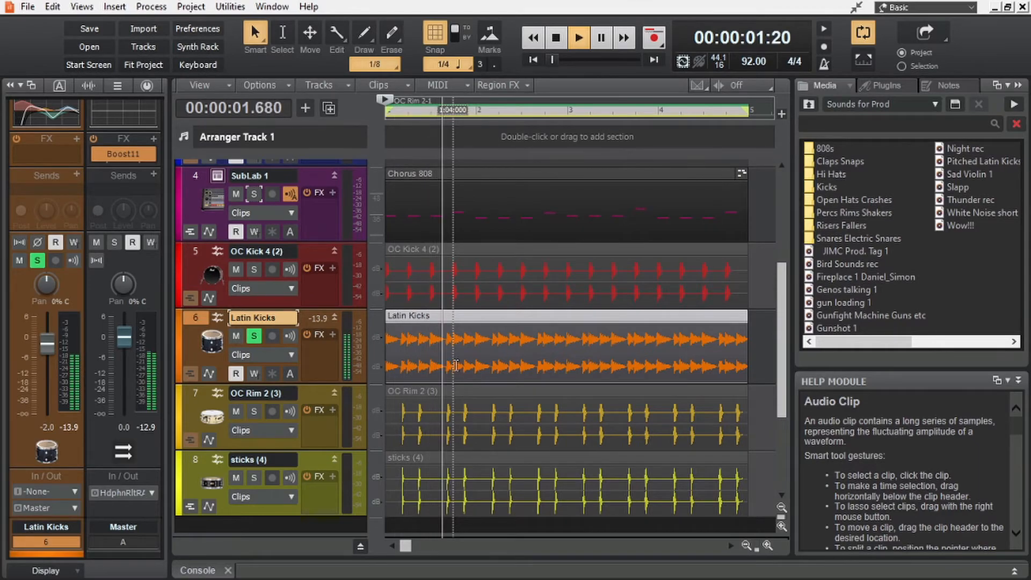
key("space")
left_click(253, 338)
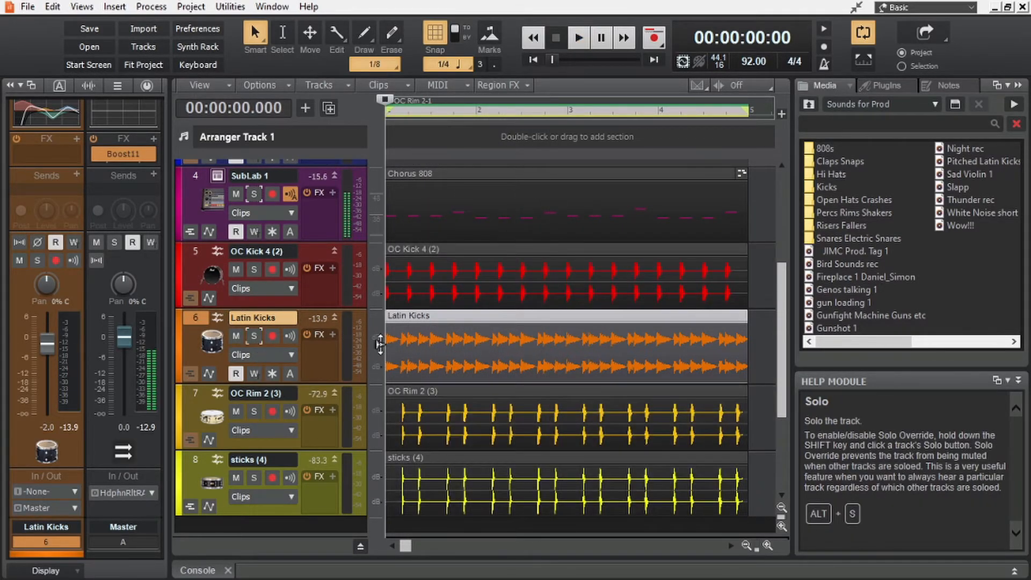
Solo the Latin Kicks, OC Kick 4 (2) and SubLab 1 tracks and start playing them together from the beginning
scroll(419, 357, "down", 1)
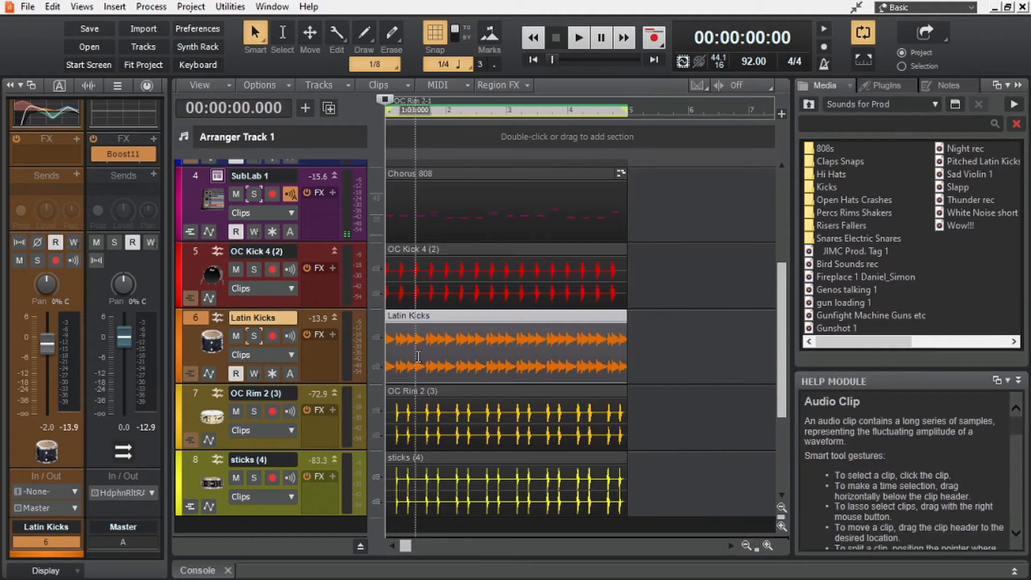
left_click(256, 335)
left_click(254, 269)
left_click(254, 193)
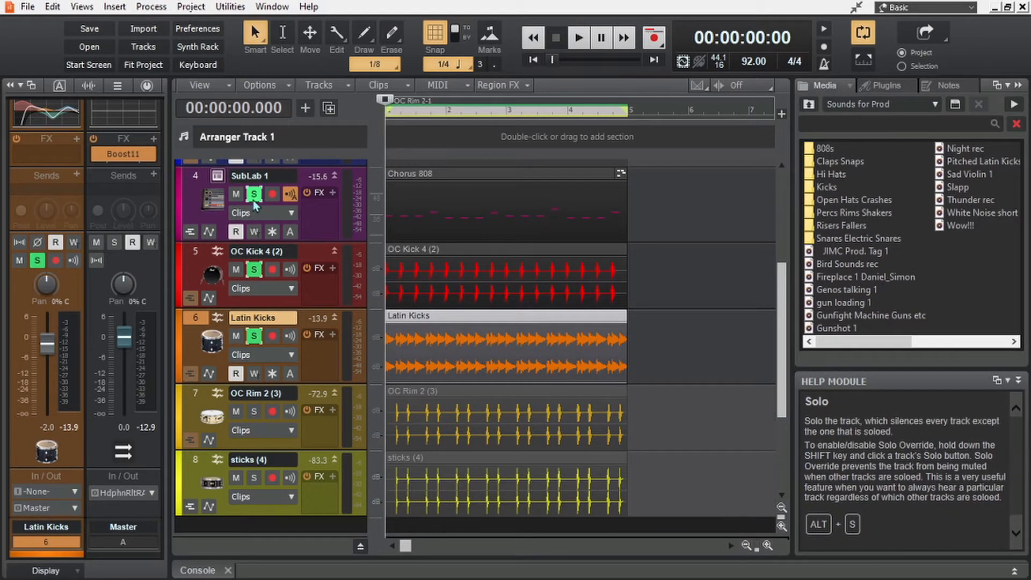
left_click(214, 211)
key("space")
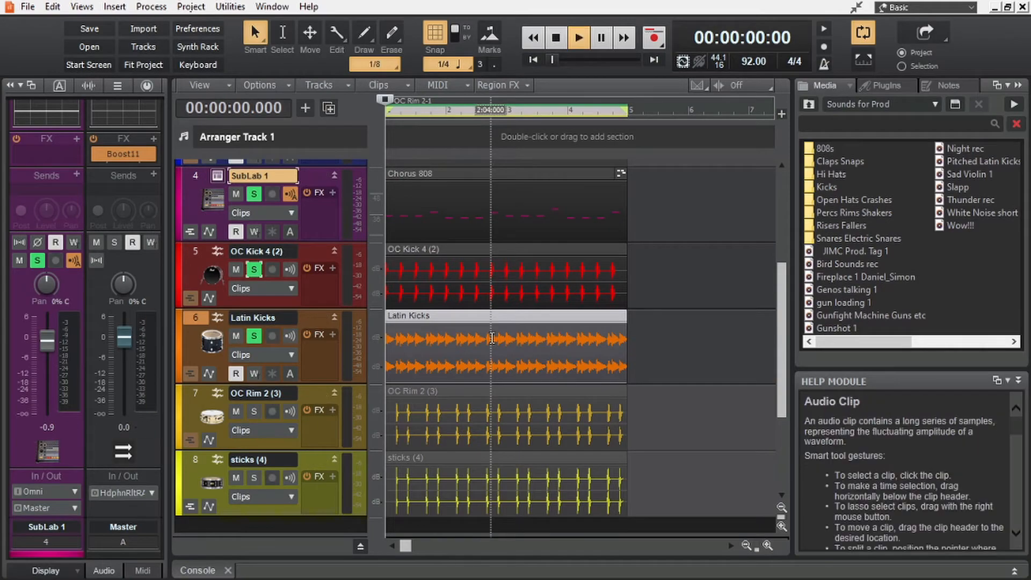
Listen to the combined 808, kick and Latin Kicks, stop playback, and take the three tracks out of solo
scroll(492, 338, "up", 1)
scroll(491, 339, "down", 2)
scroll(483, 349, "up", 2)
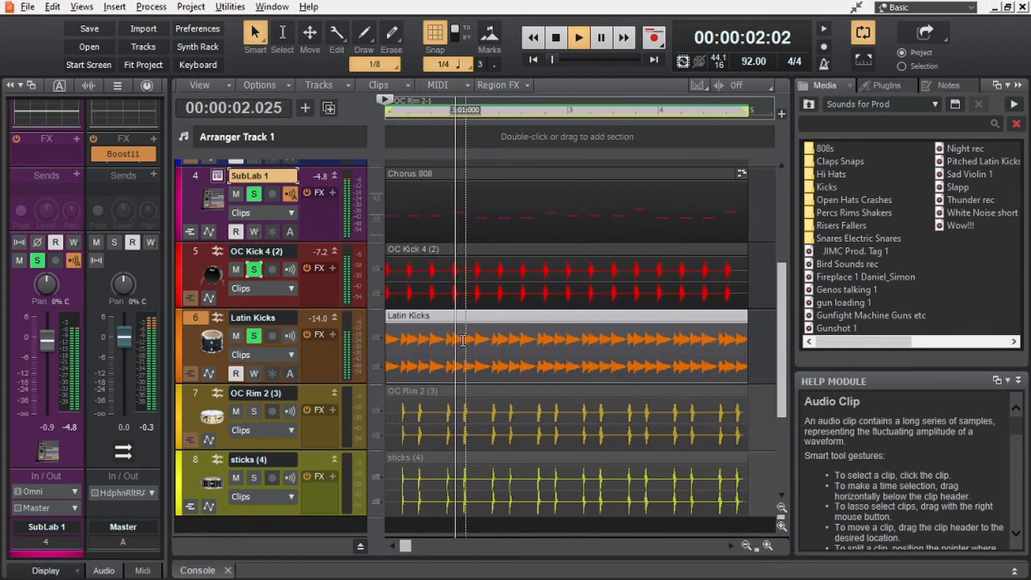
scroll(463, 349, "down", 2)
scroll(462, 348, "up", 2)
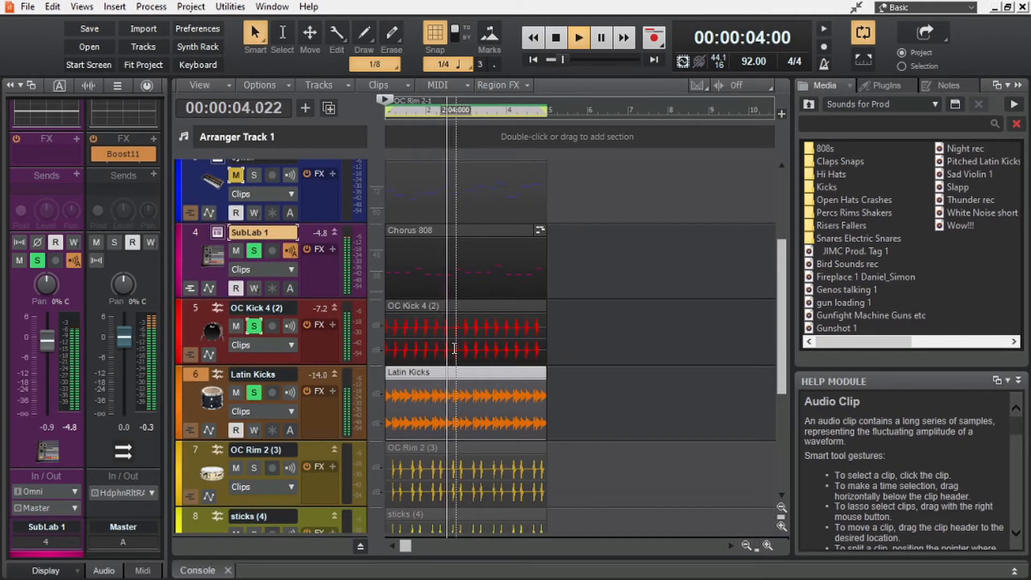
key("space")
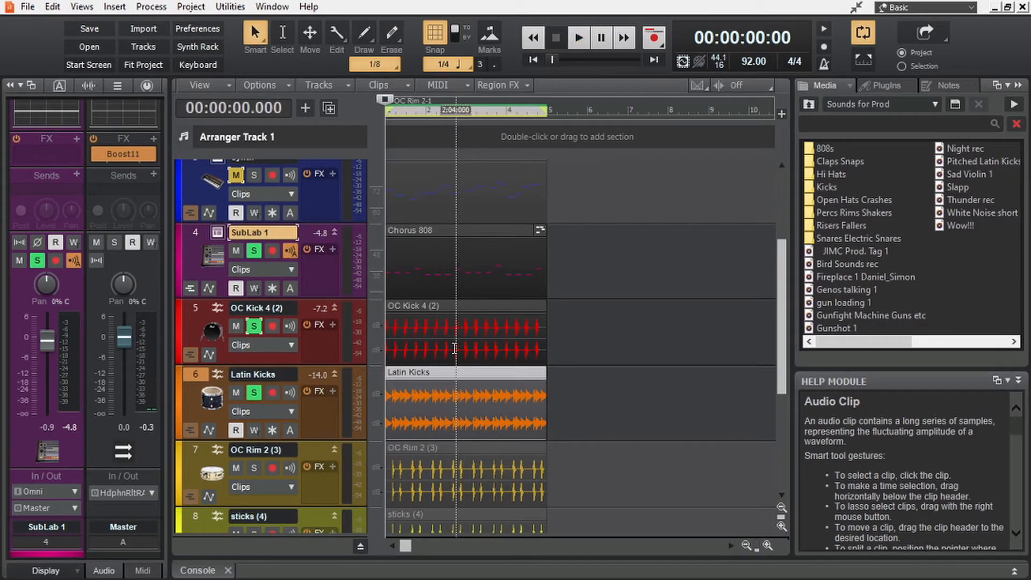
left_click(256, 253)
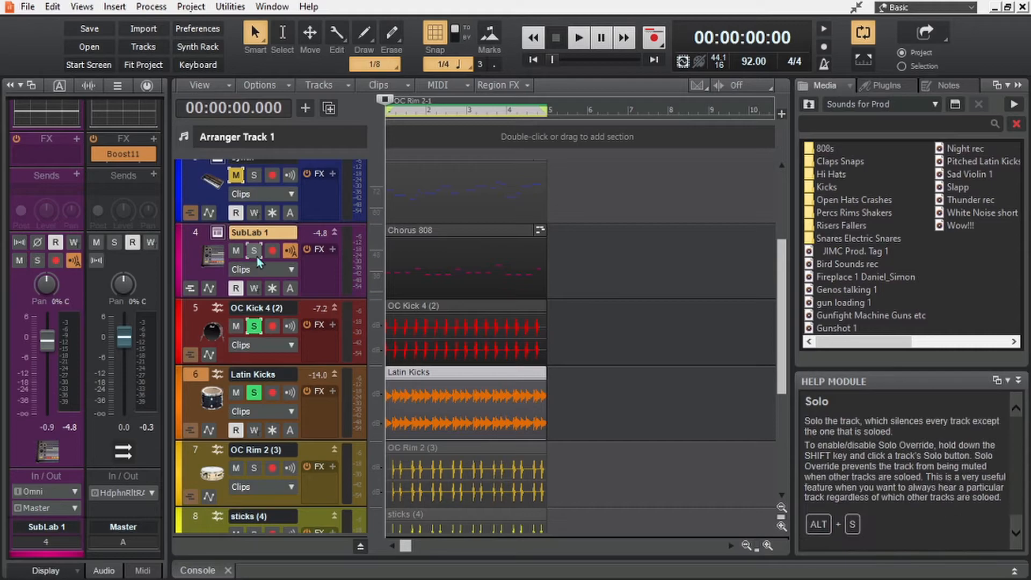
left_click(255, 328)
left_click(257, 396)
Solo the OC Rim 2 (3) track and play its clip from the start
scroll(347, 325, "down", 3)
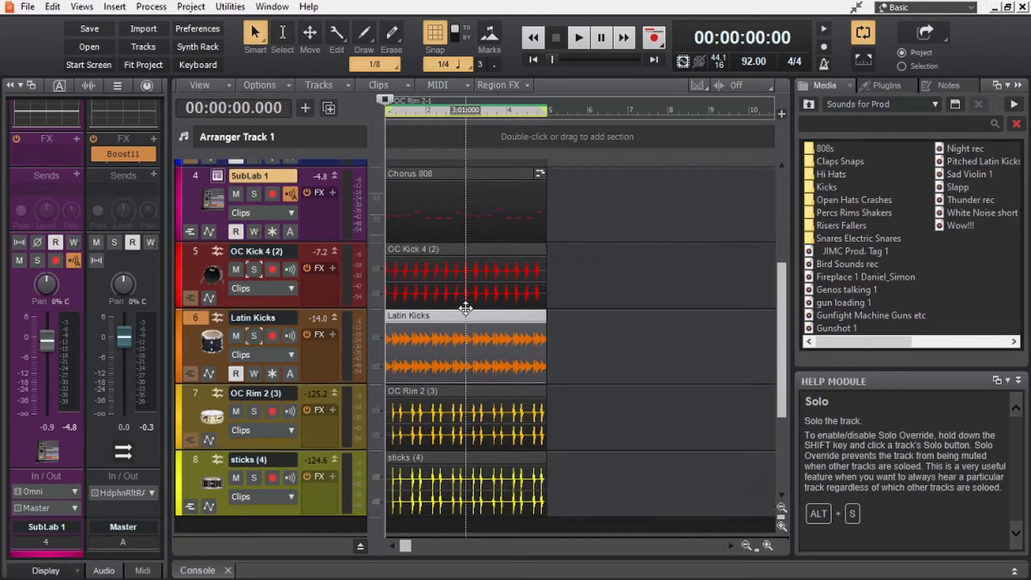
left_click(253, 336)
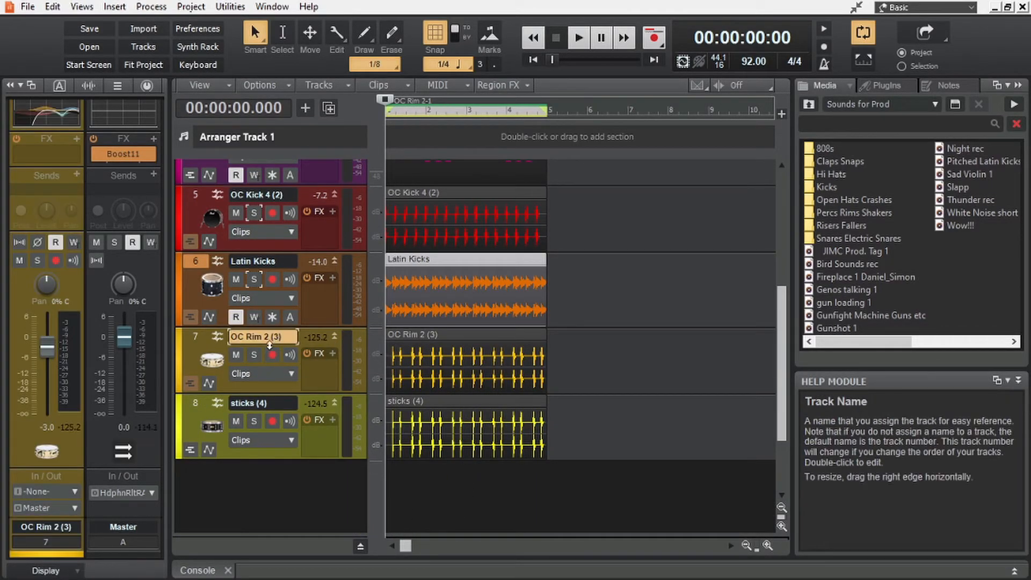
left_click(254, 355)
key("space")
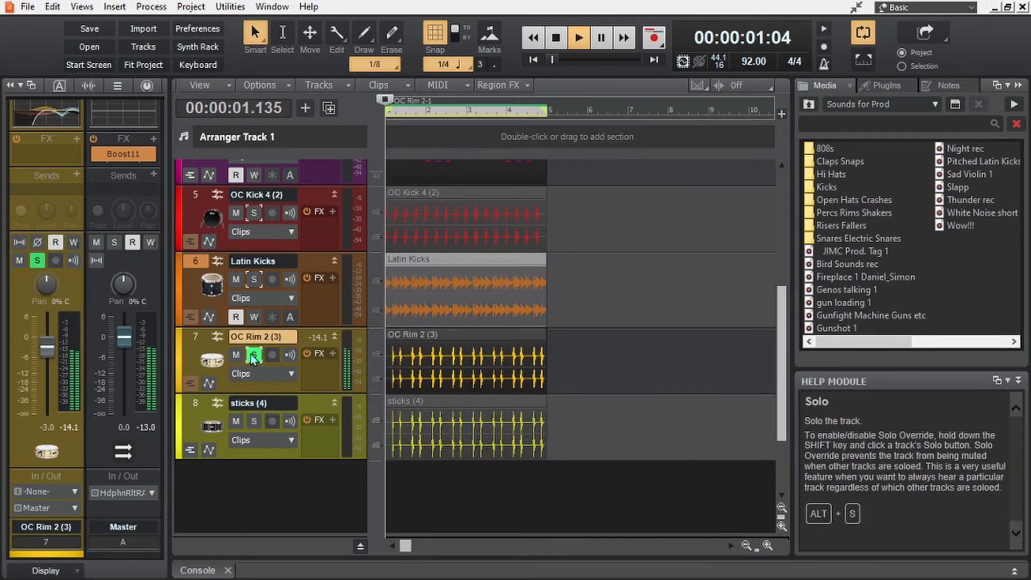
key("space")
Audition the sticks (4) track alone from the start and take it out of solo
left_click(254, 421)
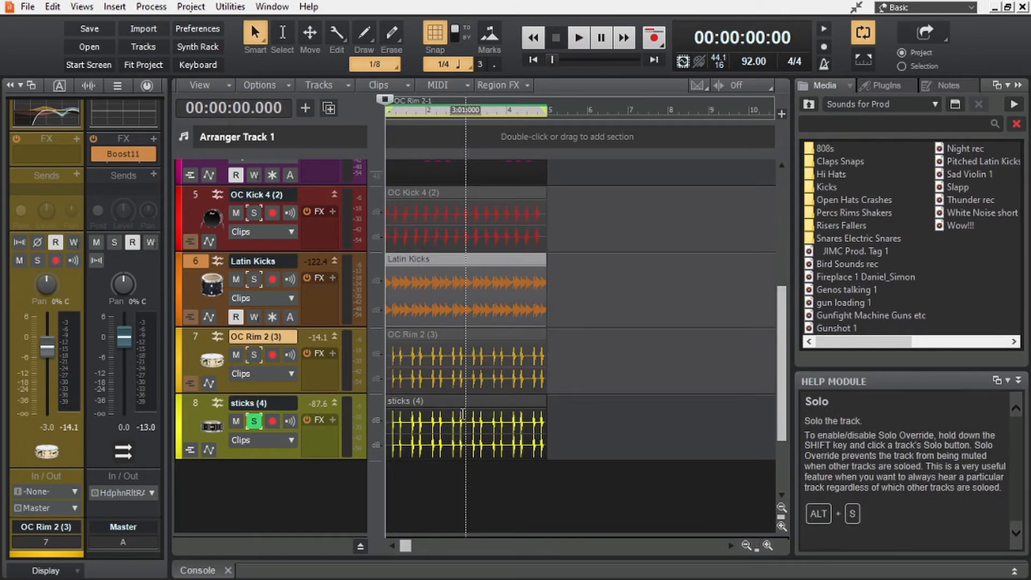
key("space")
key("space")
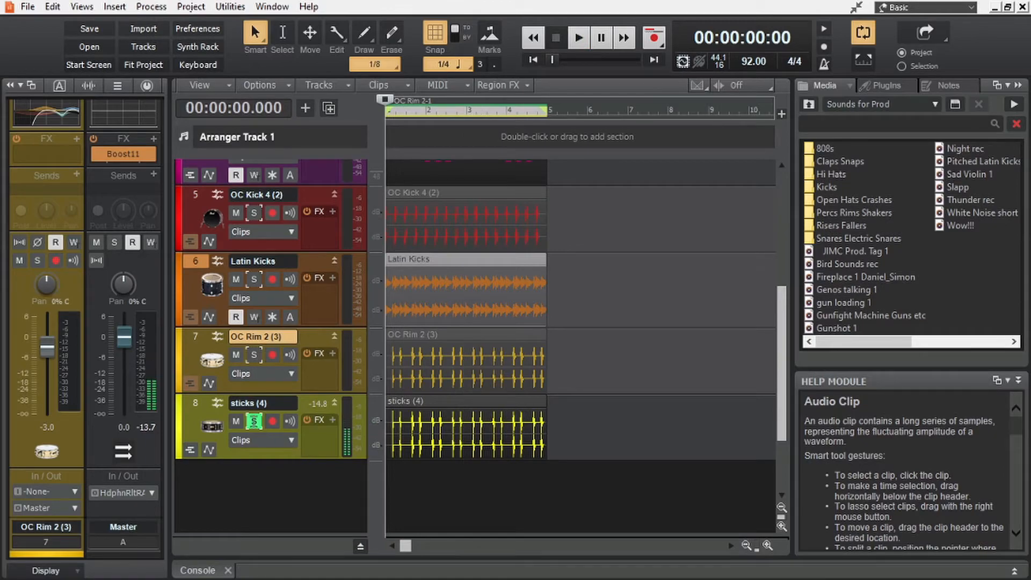
left_click(254, 420)
Play the SubLab 808 with all four percussion tracks unsoloed from the start, looking over their clips, and stop playback
scroll(406, 335, "up", 3)
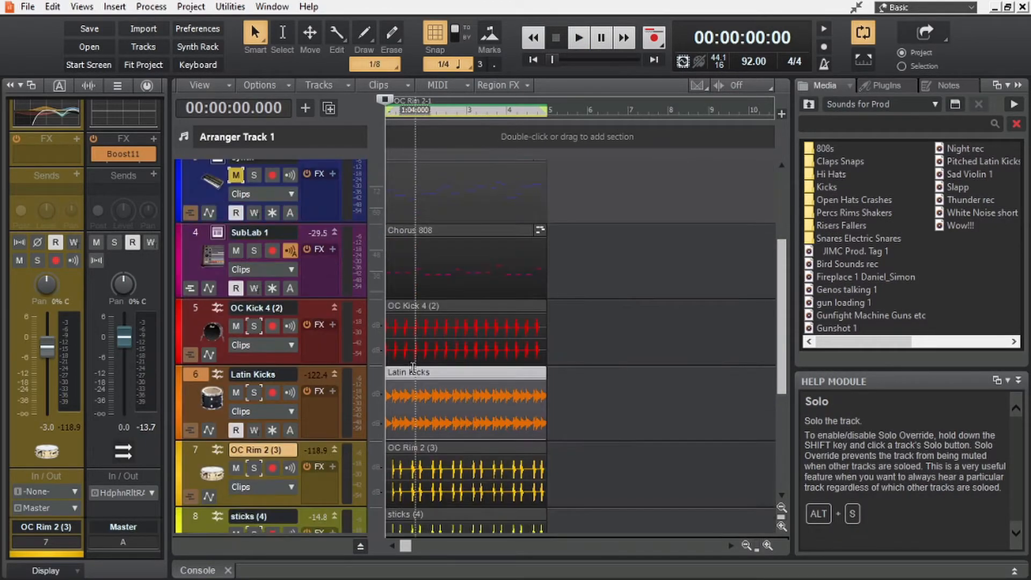
scroll(413, 335, "down", 1)
scroll(401, 330, "down", 3)
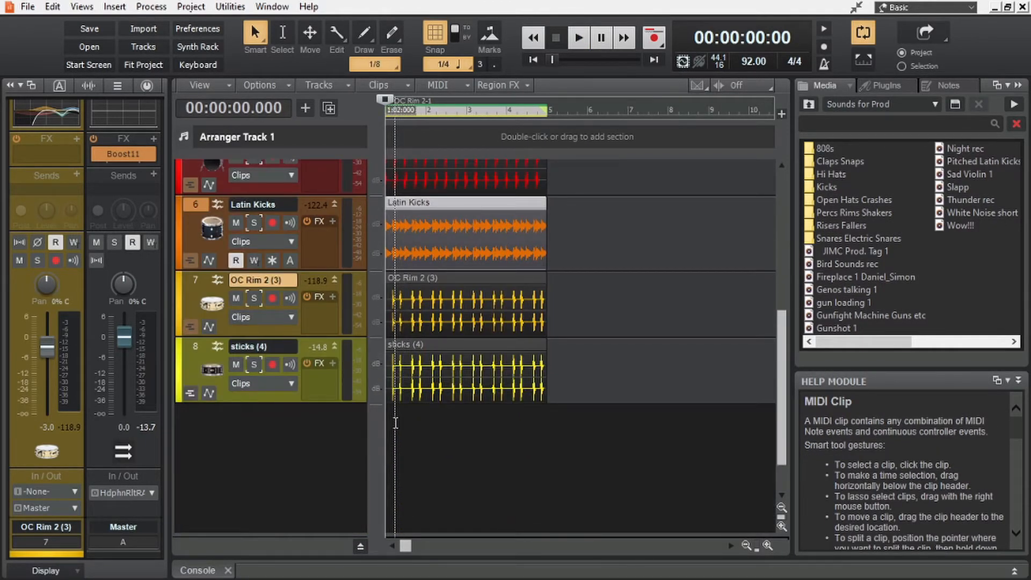
scroll(463, 320, "up", 2)
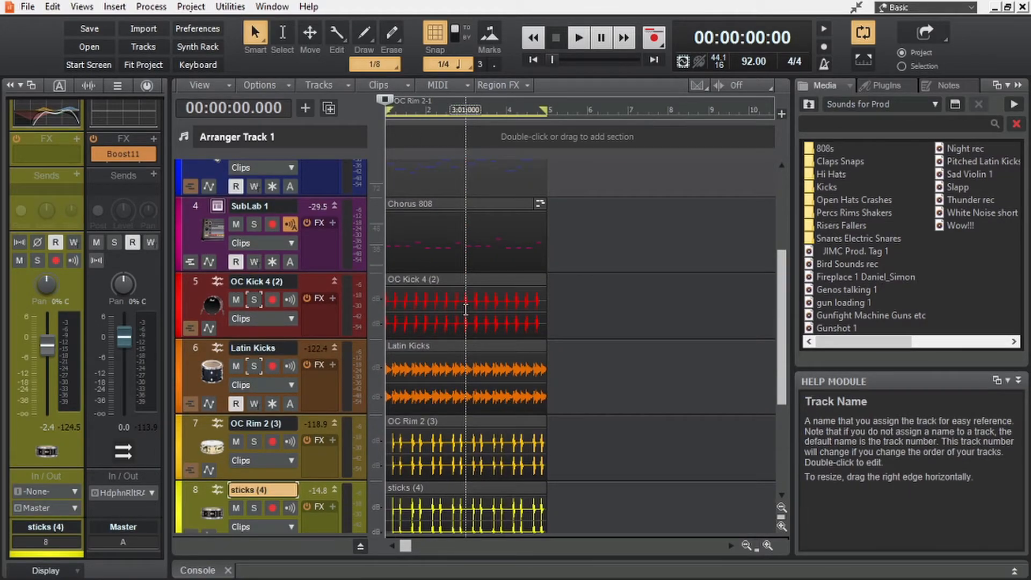
key("space")
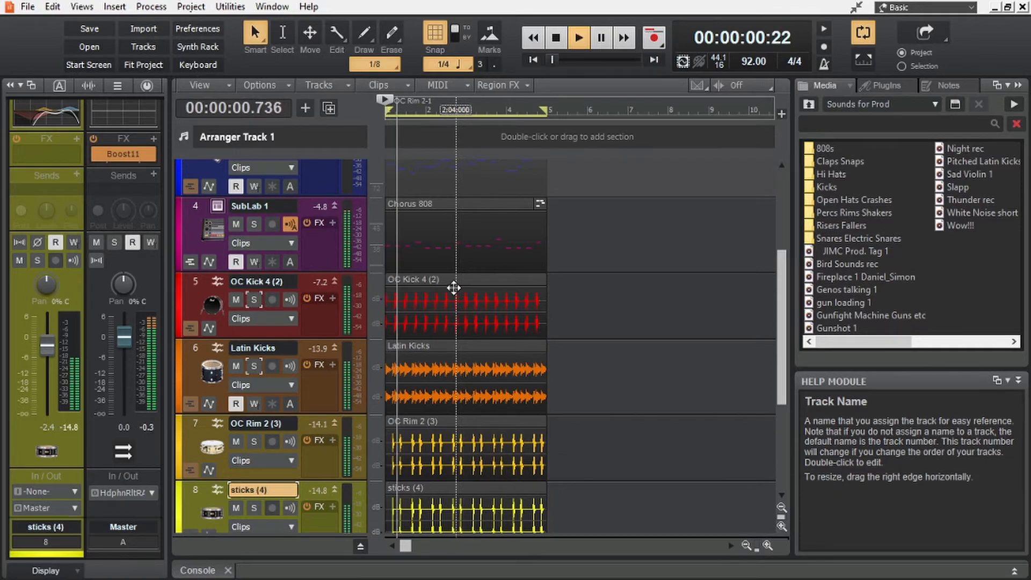
scroll(454, 293, "down", 3)
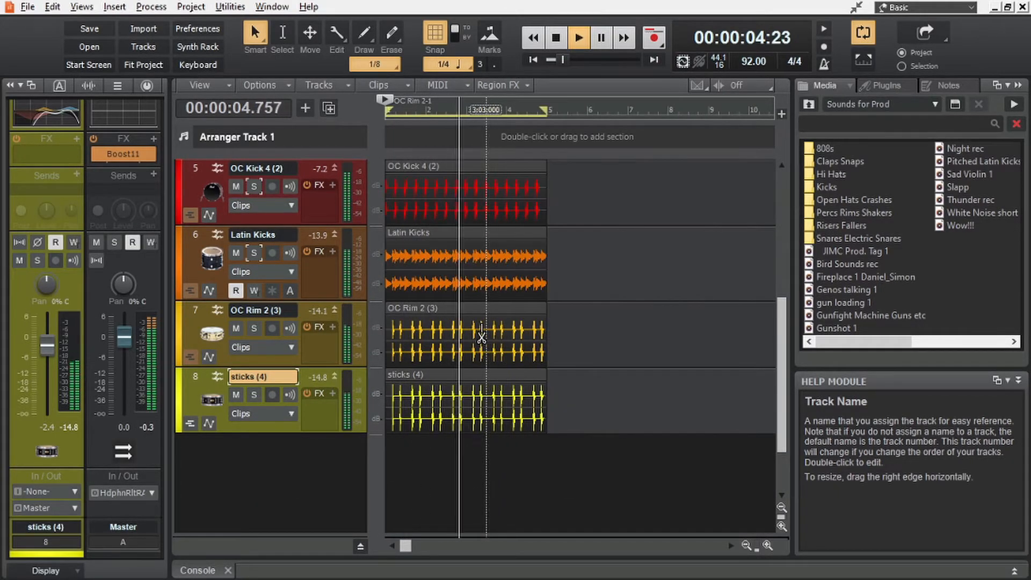
scroll(456, 361, "up", 1)
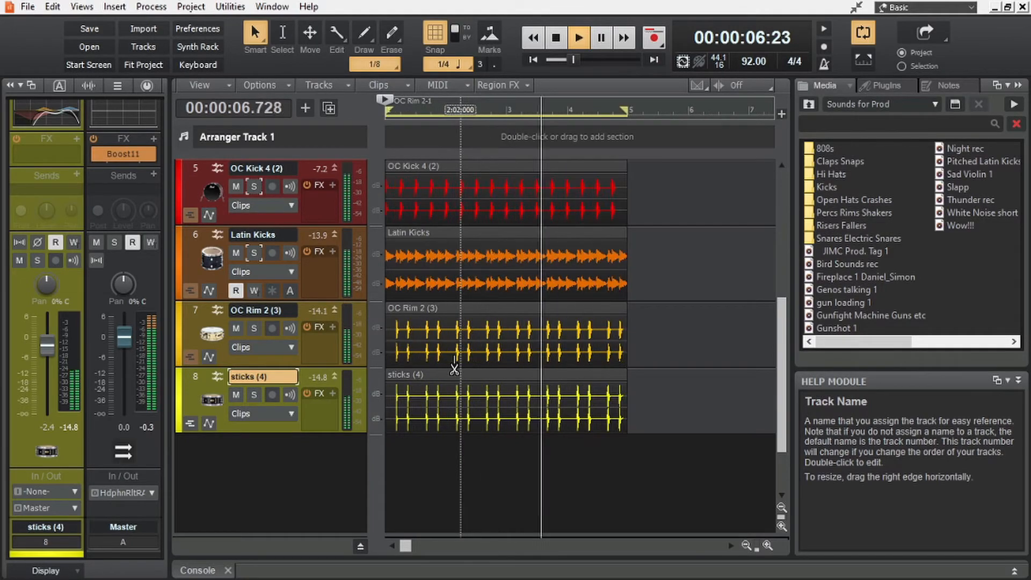
scroll(456, 365, "up", 3)
scroll(537, 375, "down", 2)
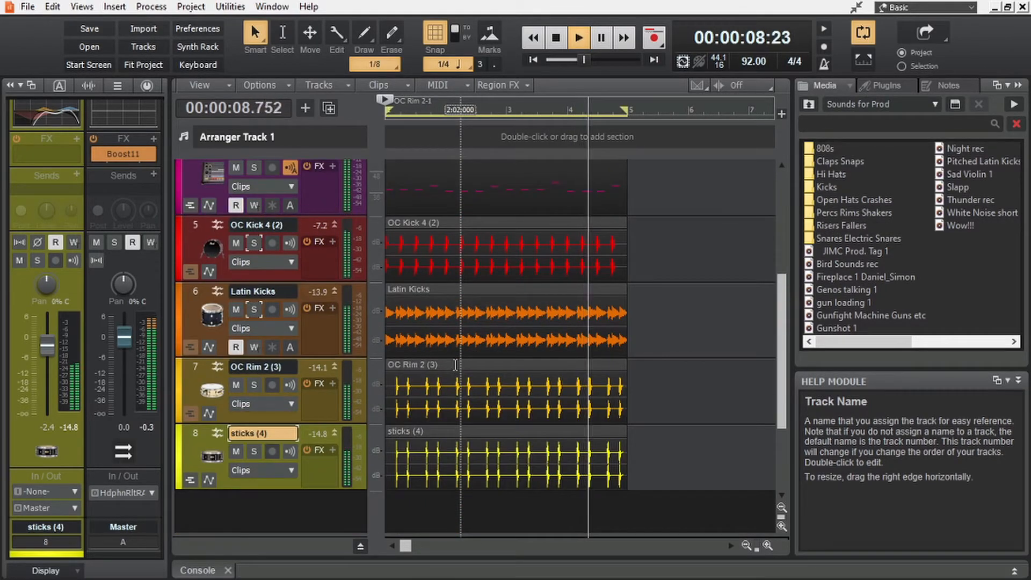
key("space")
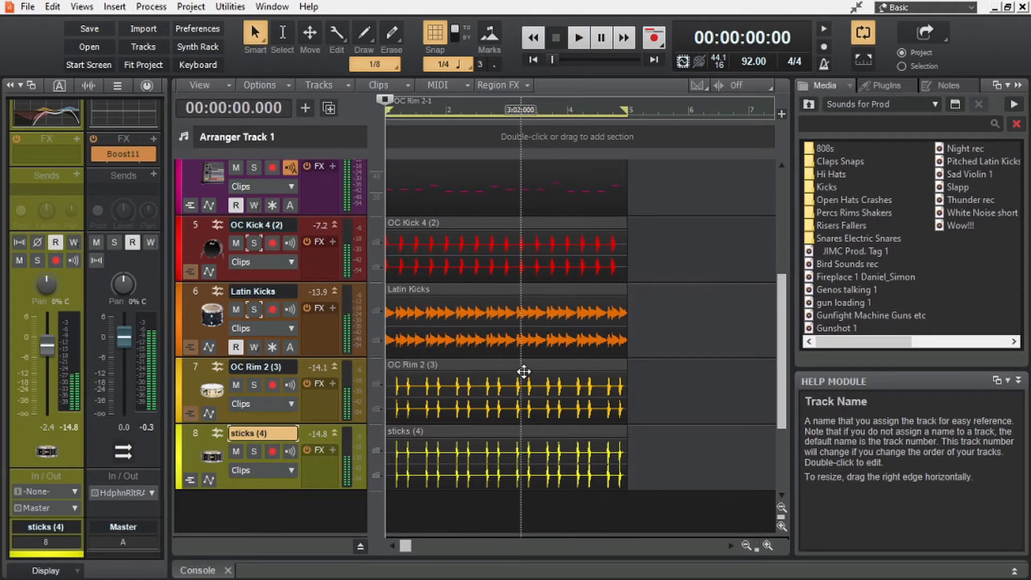
Open the Open Hats Crashes sample folder in the media browser
scroll(457, 402, "down", 2)
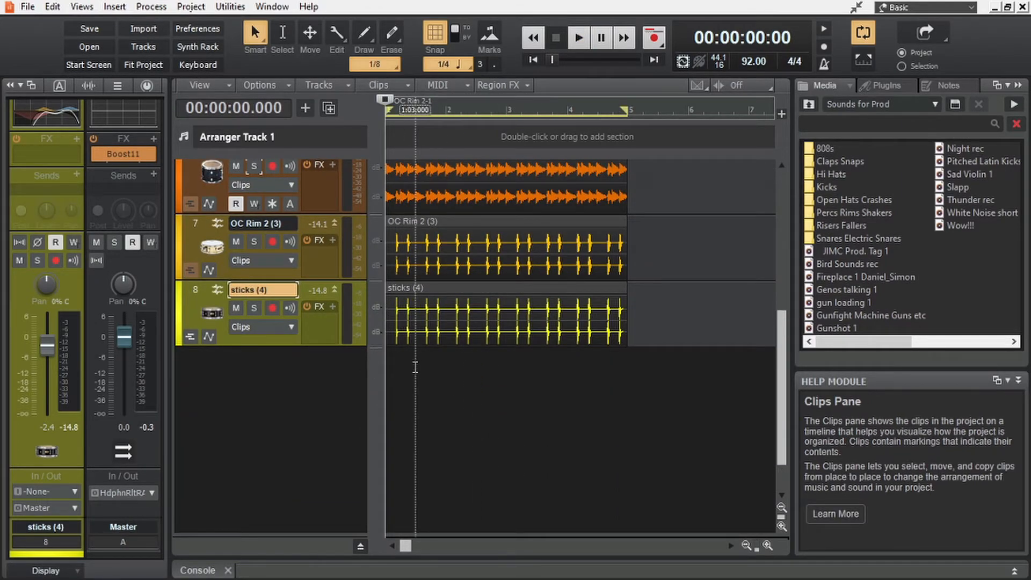
scroll(415, 367, "up", 3)
scroll(769, 237, "down", 2)
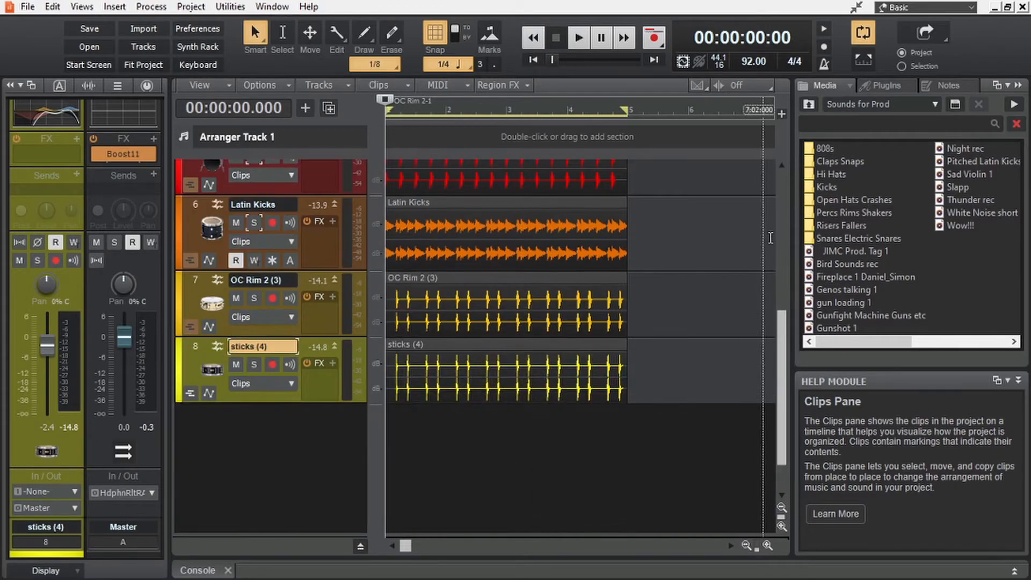
left_click(597, 436)
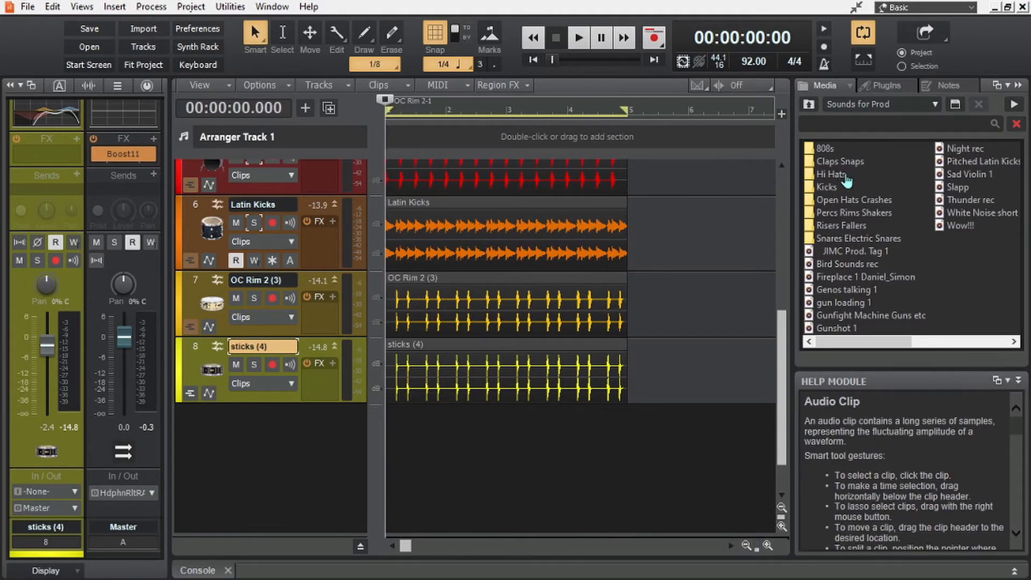
double_click(846, 201)
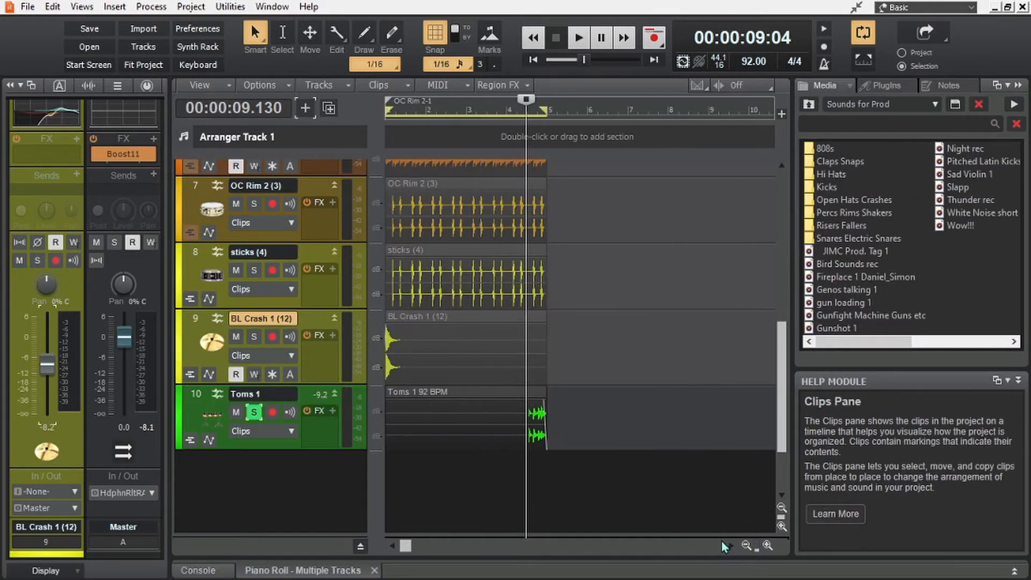
Place the playhead at the start of the tom hits near the end of the Toms 1 clip
scroll(538, 517, "up", 4)
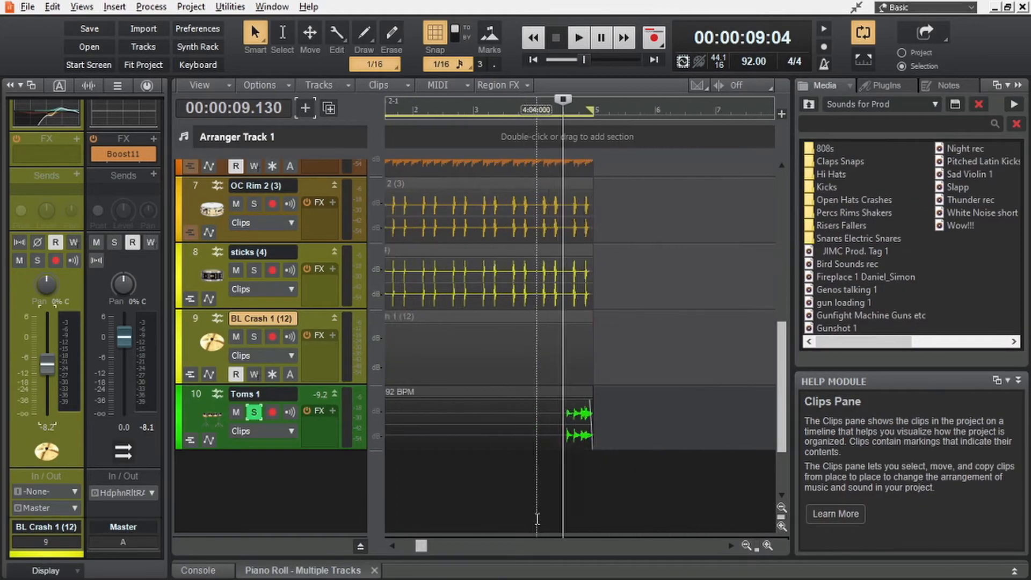
scroll(543, 486, "down", 1)
scroll(585, 499, "up", 5)
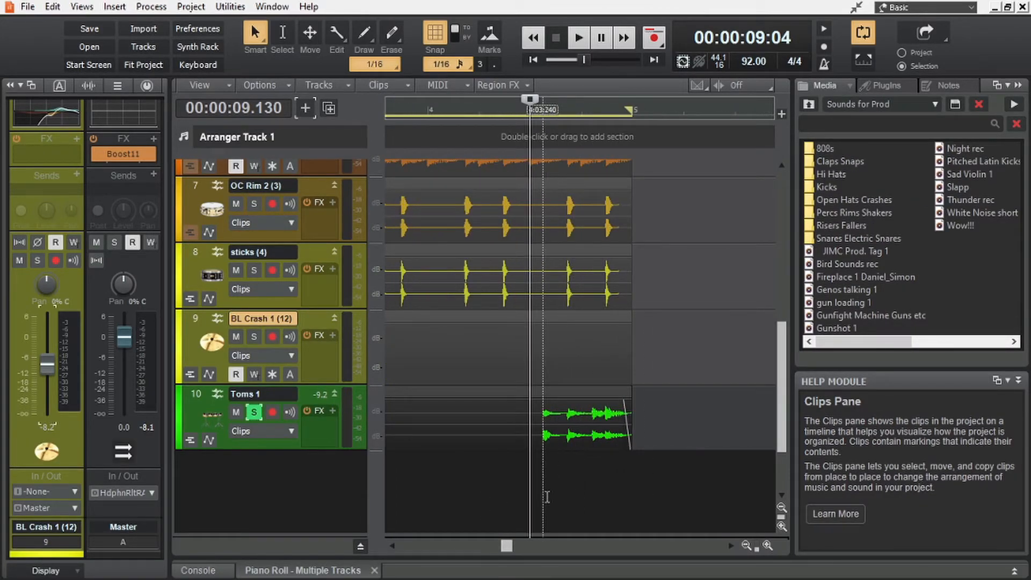
left_click(543, 498)
scroll(547, 462, "up", 3)
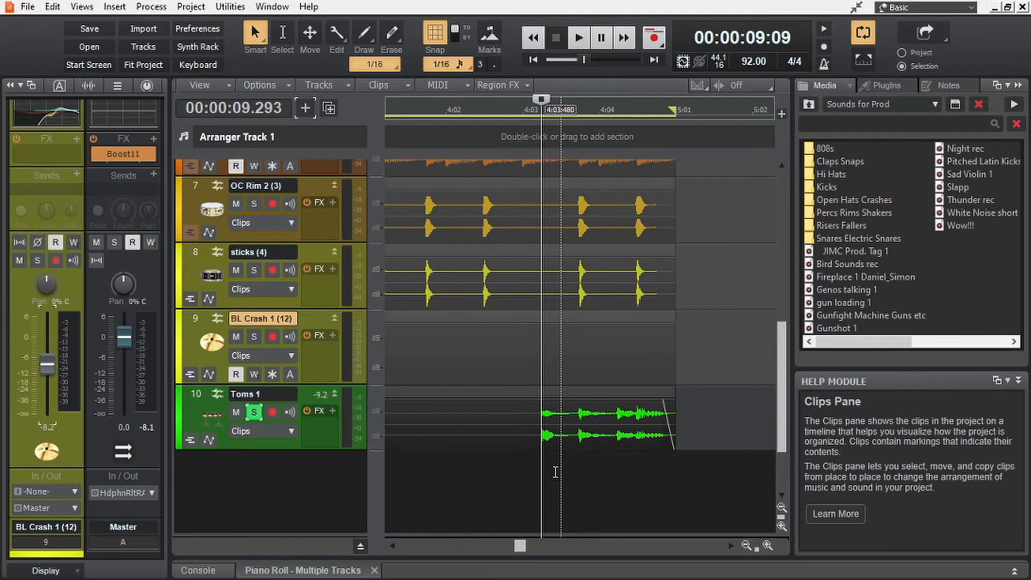
scroll(555, 472, "down", 4)
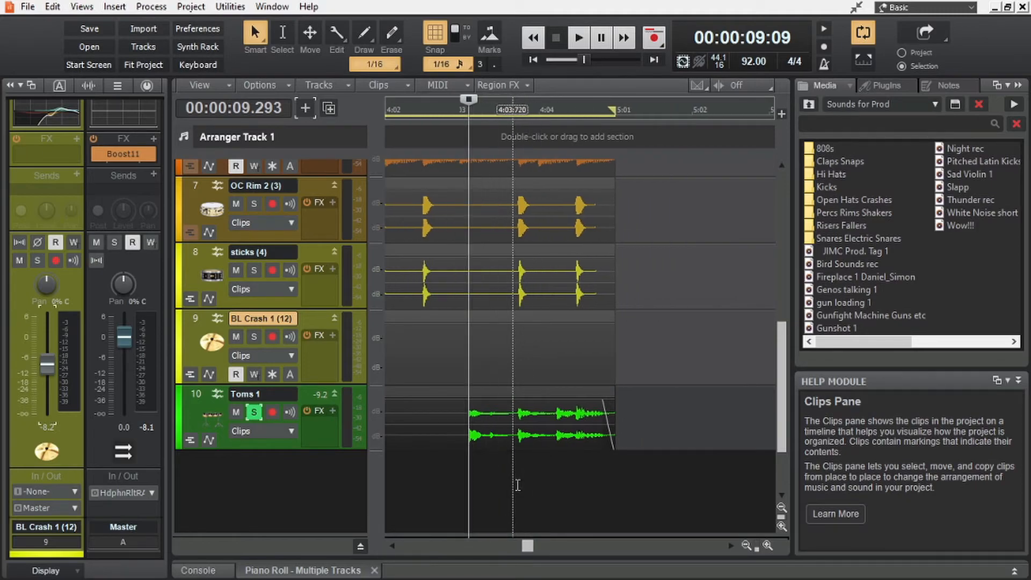
Turn looping off to audition the tom hits from just before they begin, and take the Toms 1 track out of solo
scroll(524, 452, "down", 1)
scroll(524, 453, "up", 1)
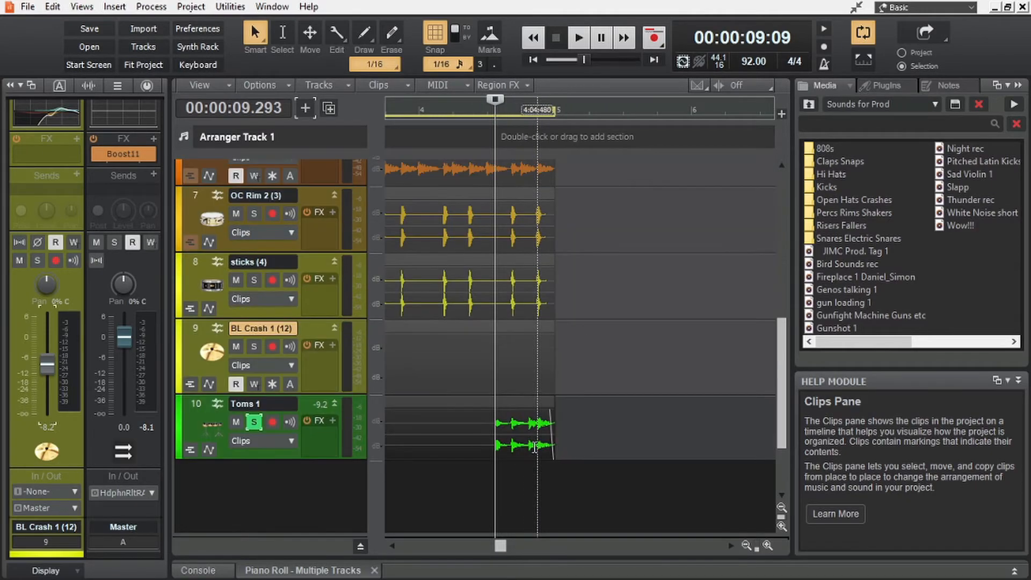
left_click(207, 421)
left_click(468, 429)
key("l")
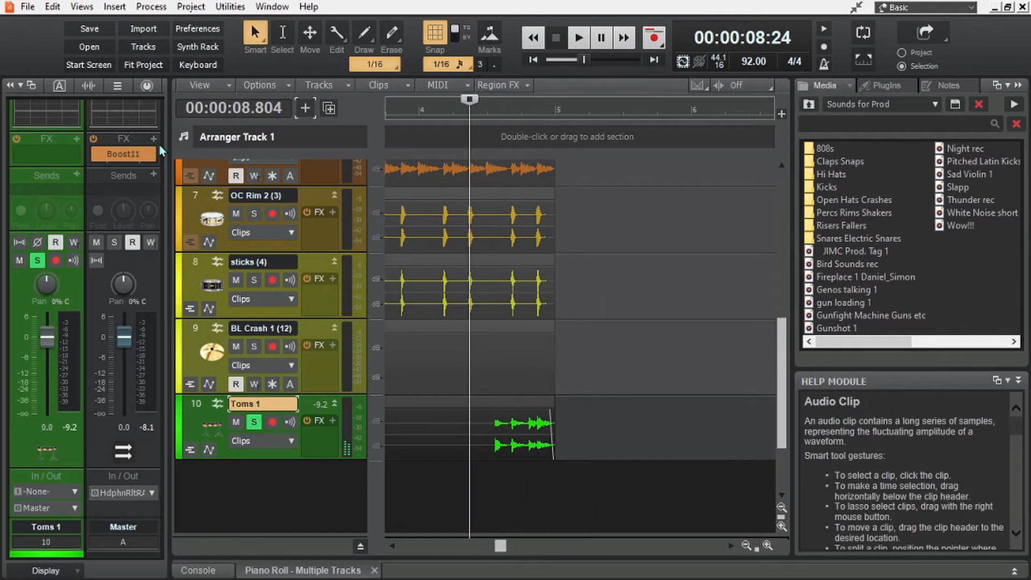
scroll(523, 322, "down", 2)
left_click(254, 422)
Select the Toms 1 clip, turn looping back on and return the playhead to the project start
scroll(492, 398, "left", 2)
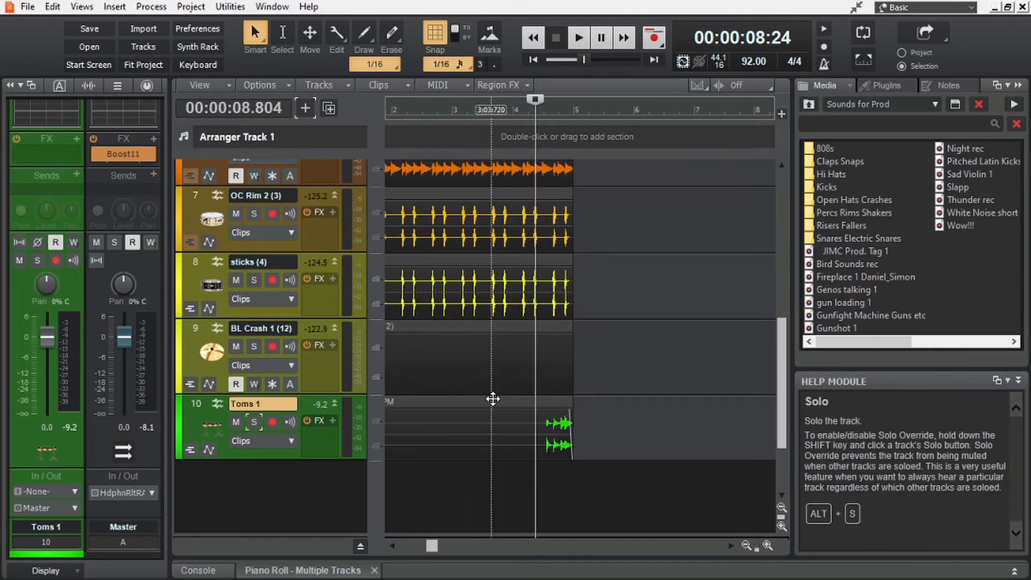
left_click(503, 408)
key("l")
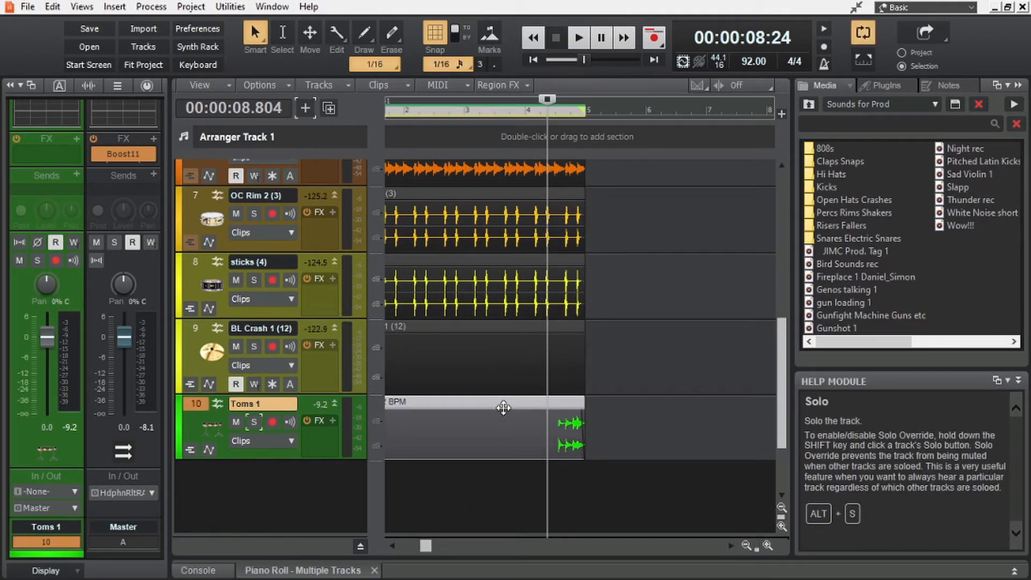
left_click(533, 60)
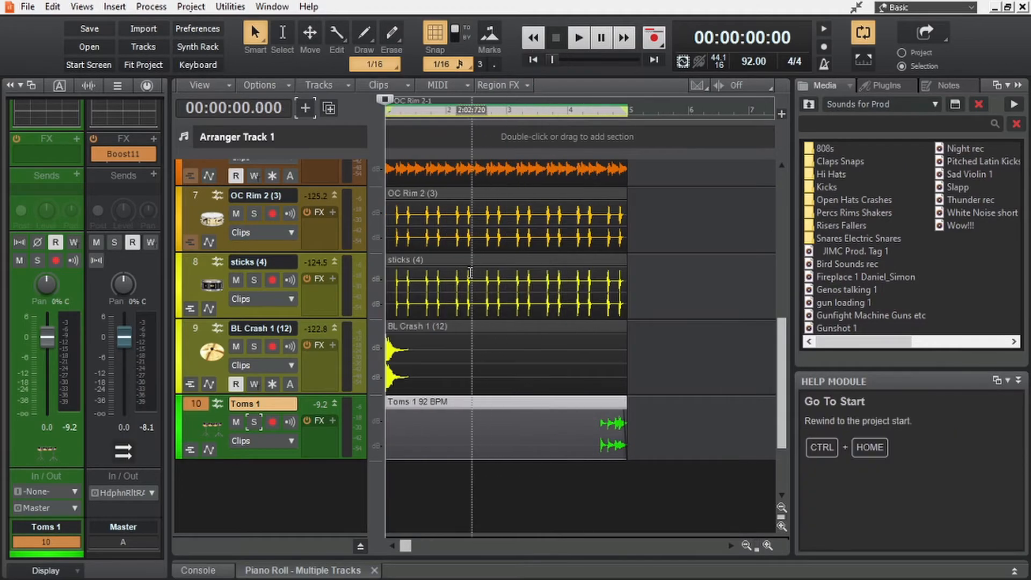
Play the full loop with every track unsoloed, looking over the kick, percussion, crash and toms clips, and stop playback
scroll(469, 317, "down", 2)
left_click(415, 356)
scroll(467, 304, "up", 3)
key("space")
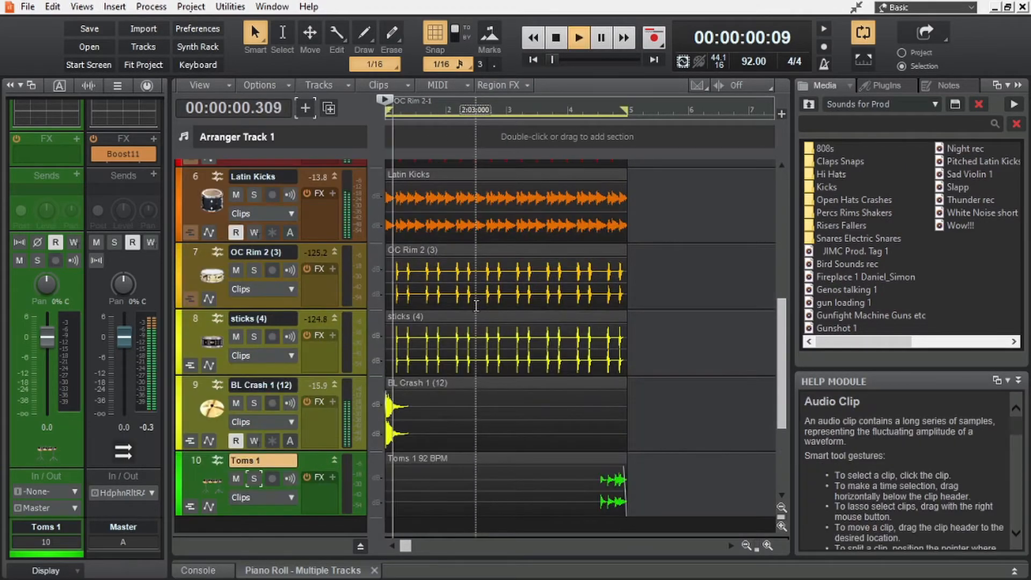
scroll(476, 305, "up", 3)
scroll(476, 305, "down", 4)
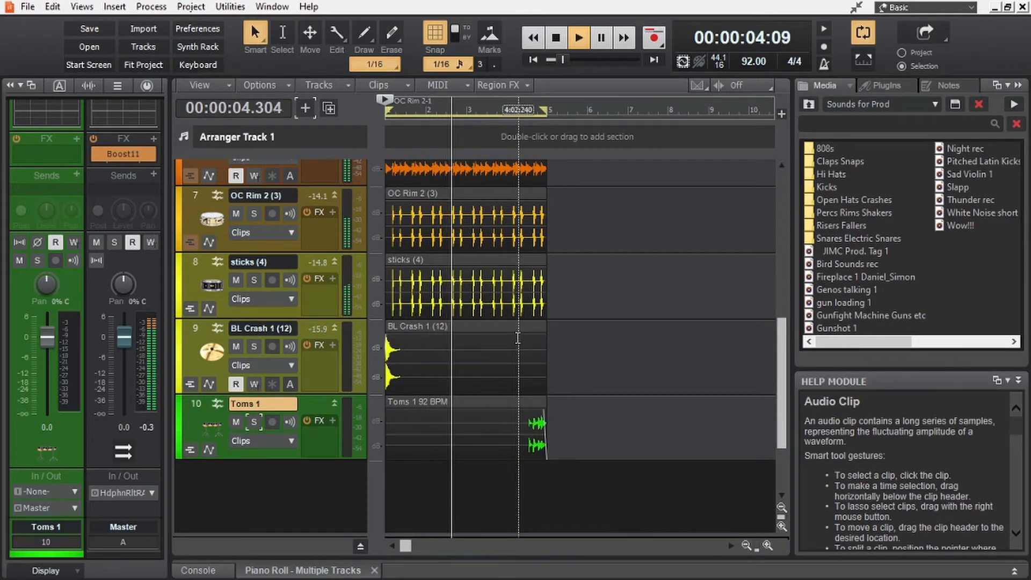
scroll(472, 342, "up", 2)
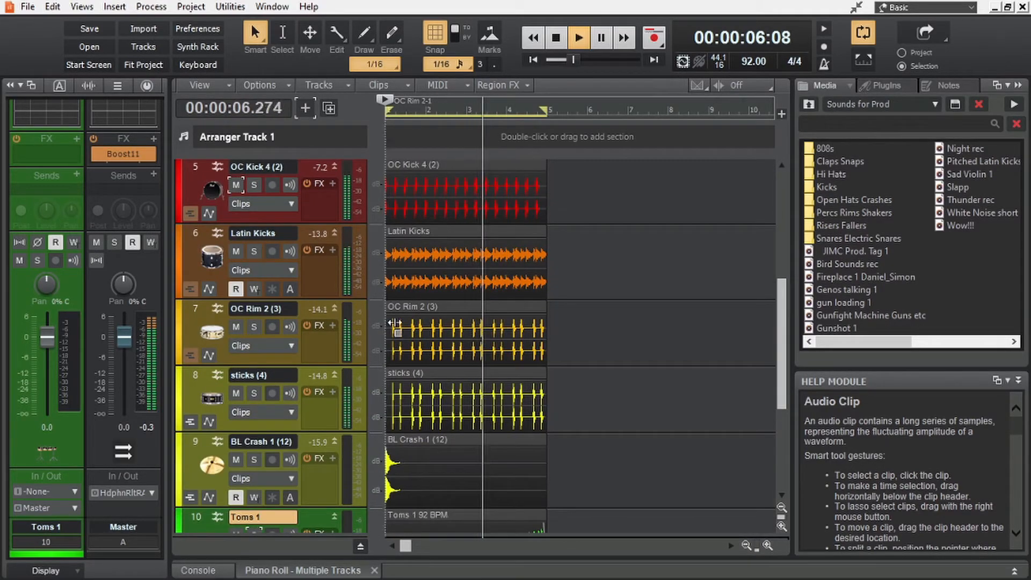
scroll(525, 347, "up", 2)
scroll(525, 349, "down", 1)
scroll(525, 349, "down", 1)
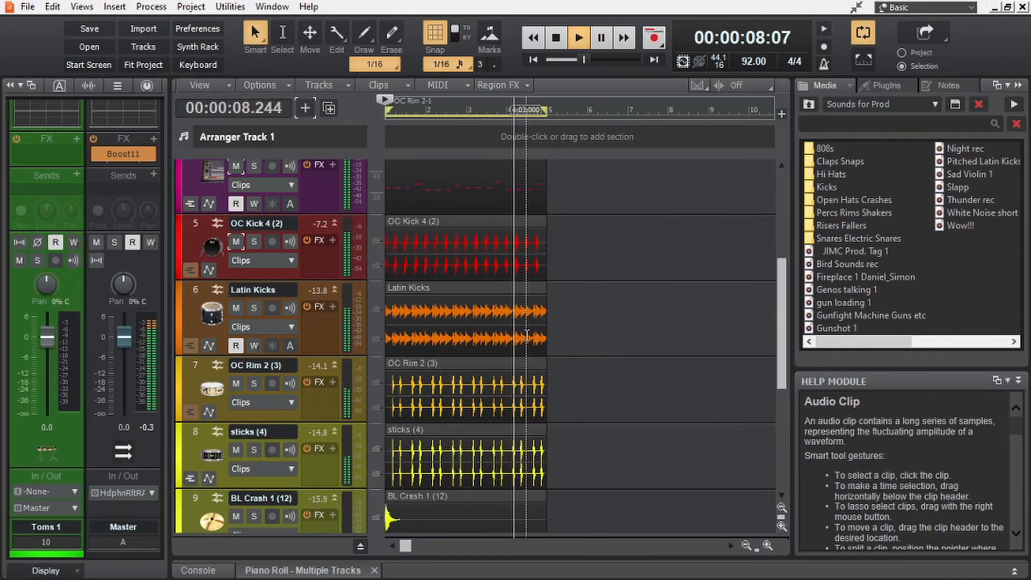
scroll(527, 344, "down", 3)
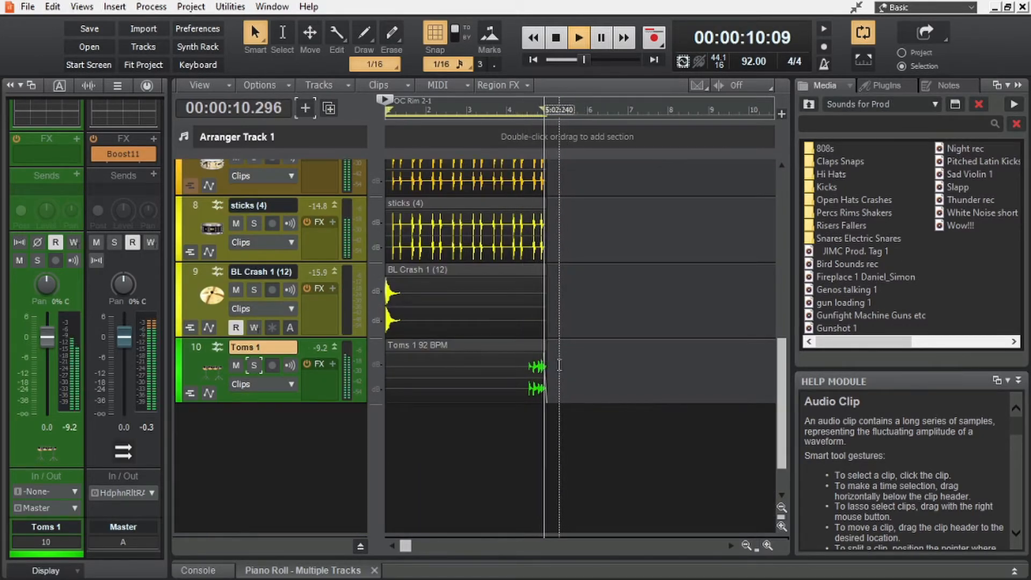
key("space")
scroll(418, 342, "down", 1)
scroll(418, 342, "up", 4)
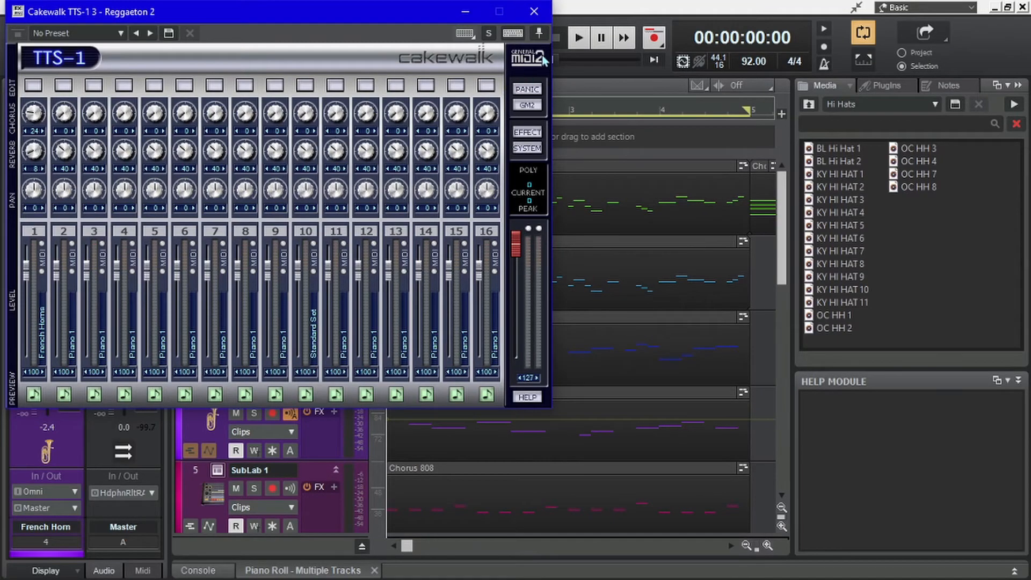
Close the TTS-1 window, and review the Imager, Maximizer and Equalizer modules of Ozone 9 Elements on the Master bus
left_click(534, 12)
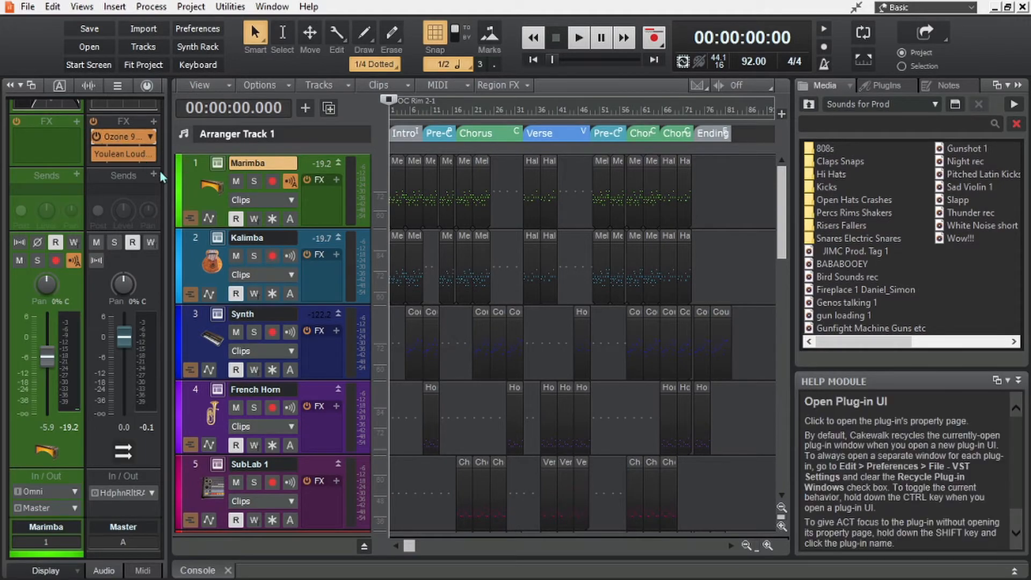
left_click(121, 137)
left_click(172, 132)
left_click(256, 119)
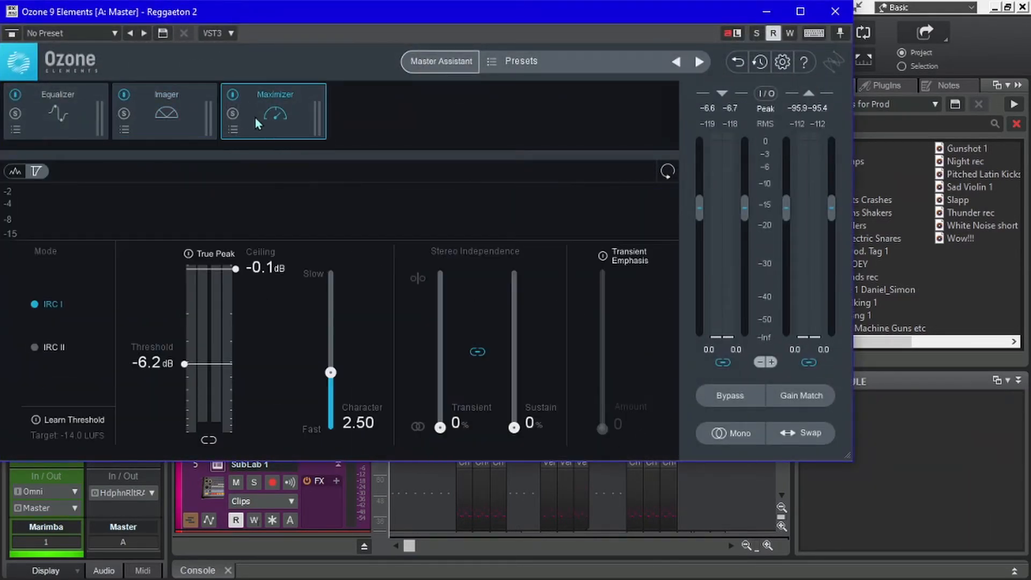
left_click(93, 111)
left_click(270, 138)
left_click(835, 10)
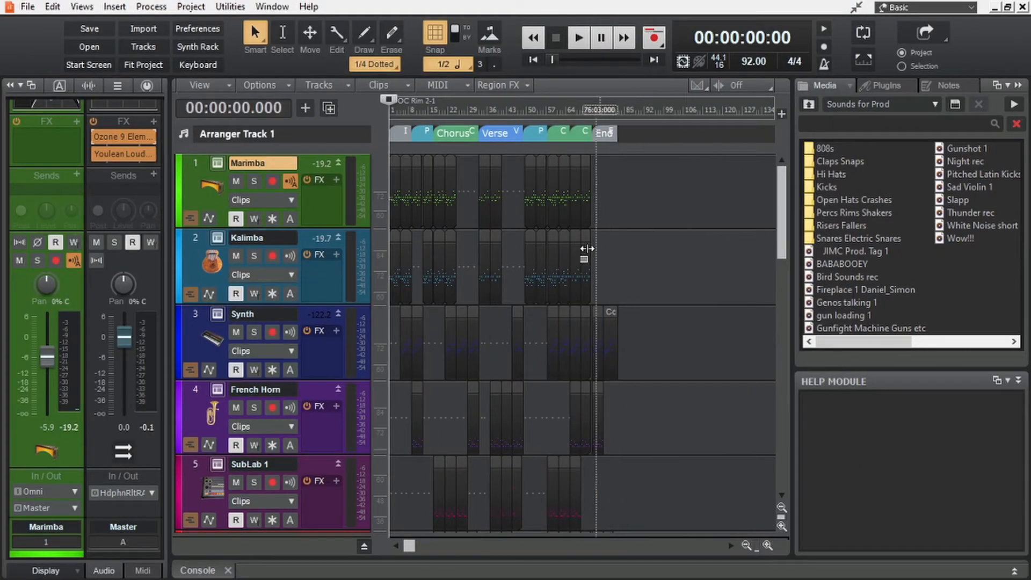
Look over the whole arrangement and select the Pre-Chorus section that follows the Intro in the arranger track
scroll(442, 380, "right", 8)
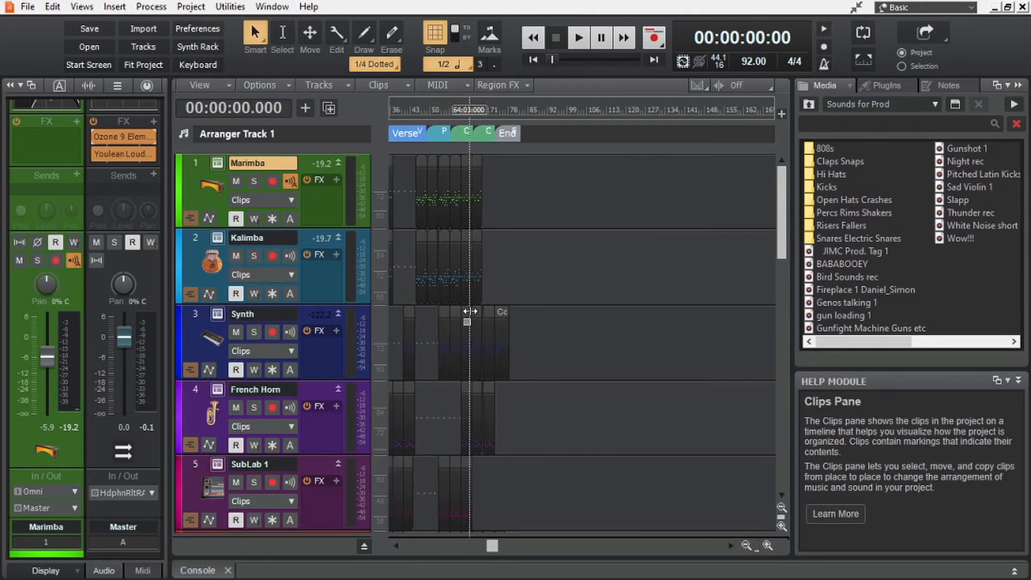
scroll(481, 317, "up", 4)
scroll(481, 317, "down", 5)
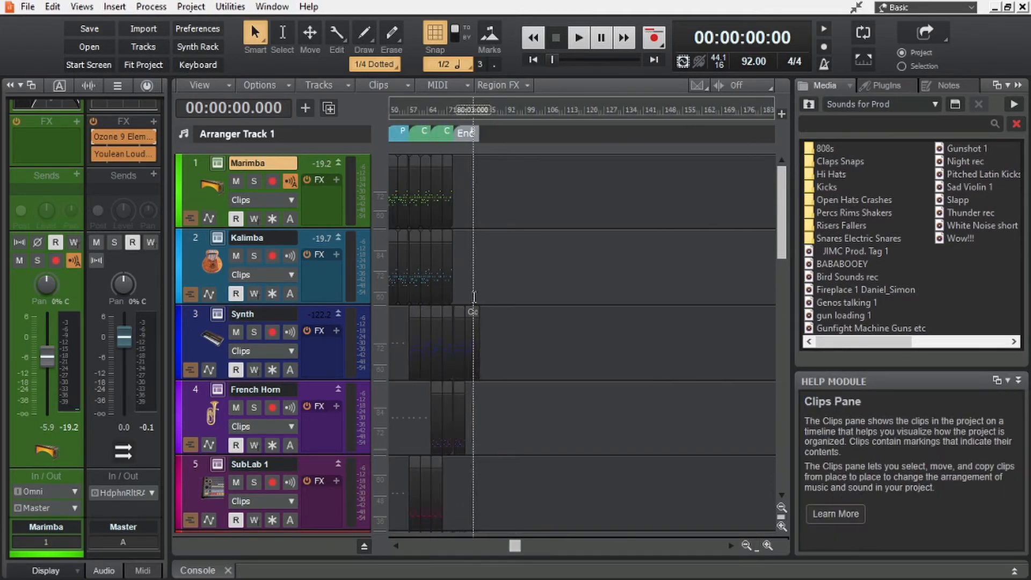
scroll(447, 225, "up", 5)
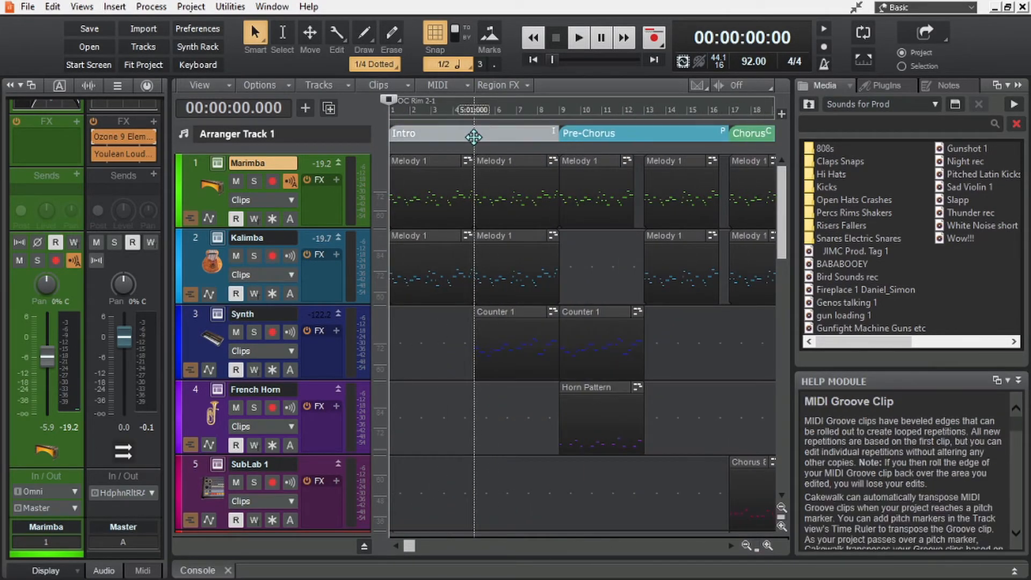
scroll(499, 161, "right", 3)
scroll(499, 161, "right", 3)
left_click(445, 134)
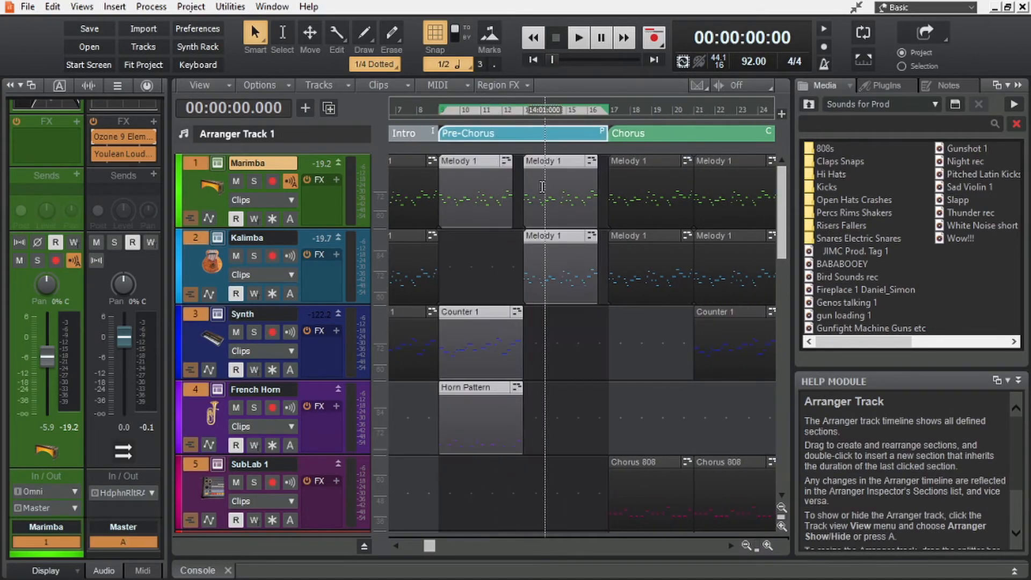
Examine which instrument and drum clips are used across the first Pre-Chorus and Chorus sections
scroll(542, 188, "down", 10)
scroll(537, 204, "up", 10)
scroll(477, 317, "right", 5)
scroll(489, 325, "down", 3)
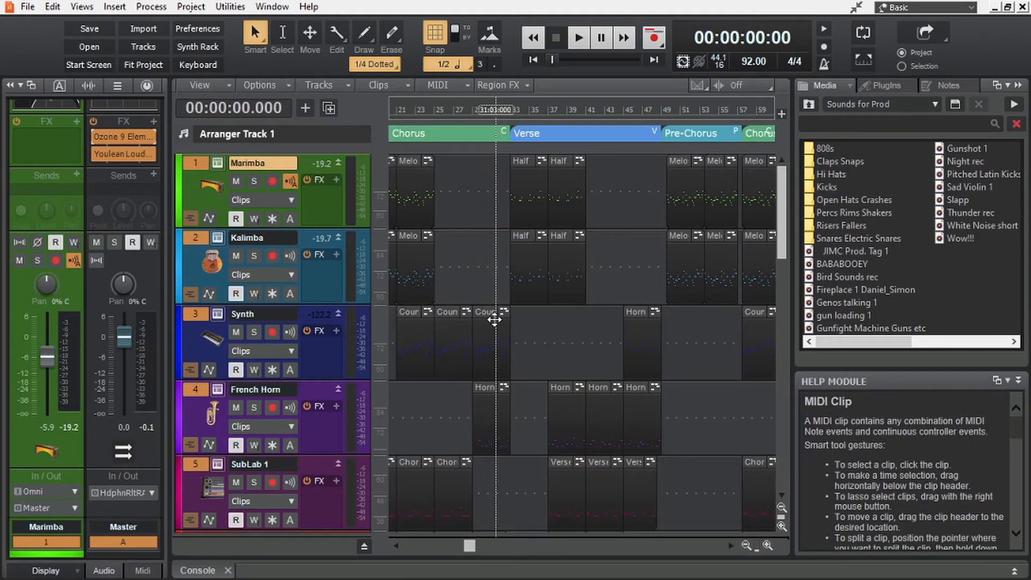
scroll(494, 322, "left", 2)
scroll(495, 325, "left", 1)
scroll(507, 358, "up", 3)
scroll(507, 356, "down", 5)
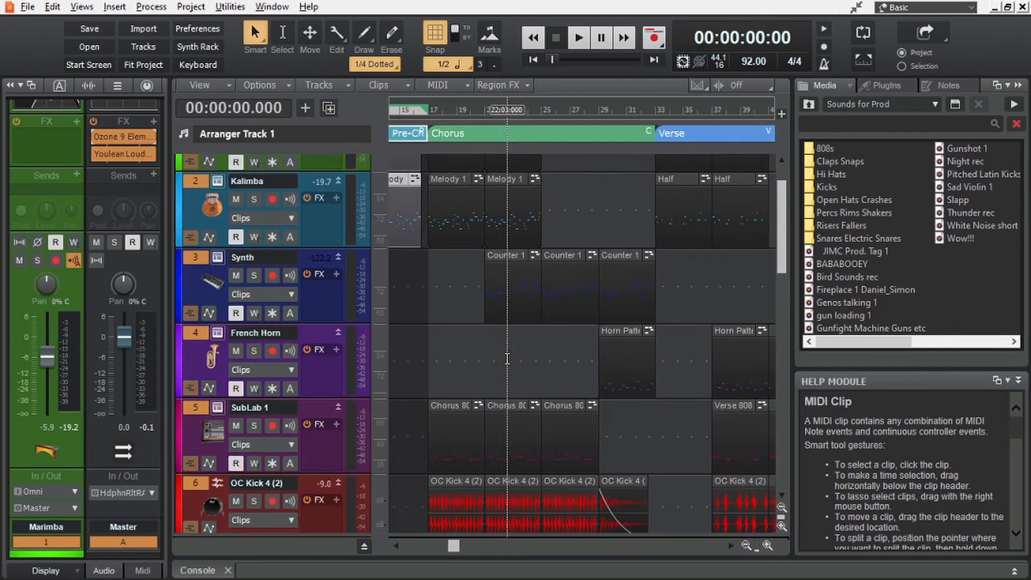
scroll(490, 348, "left", 3)
scroll(491, 348, "right", 4)
scroll(498, 345, "down", 1)
scroll(537, 357, "up", 3)
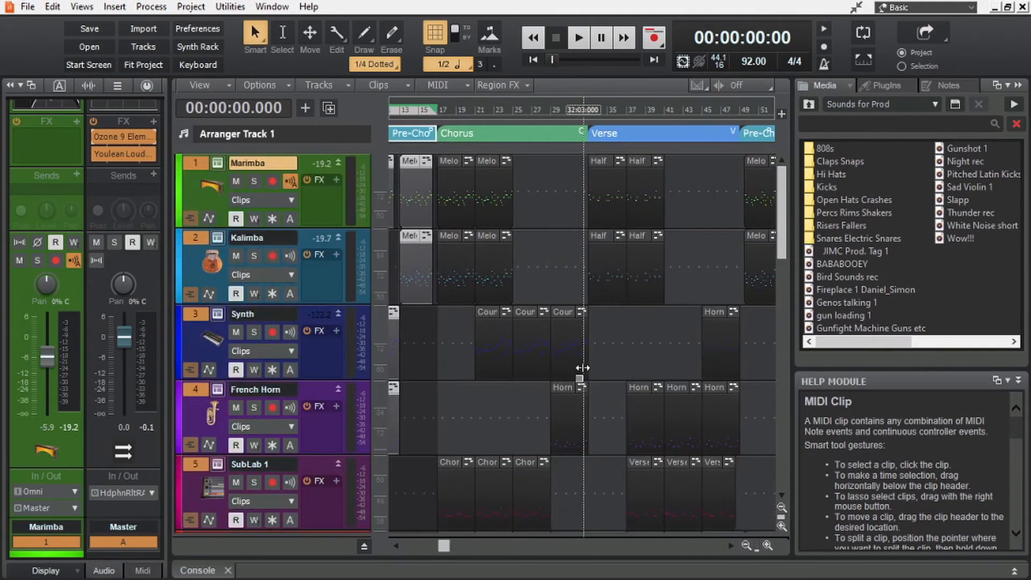
Place the playhead at the start of the Verse section, at bar 33
scroll(580, 317, "up", 3)
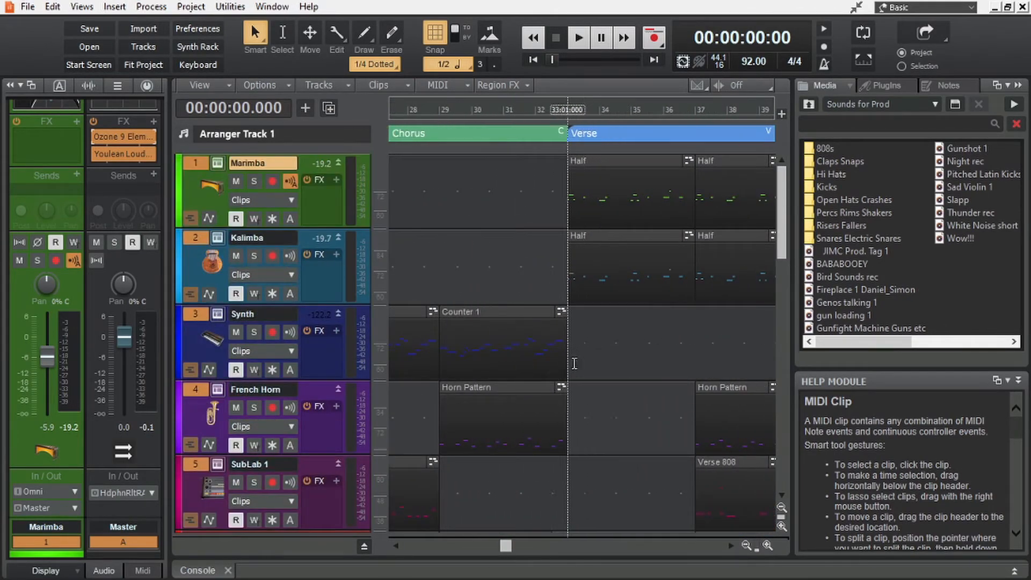
left_click(570, 354)
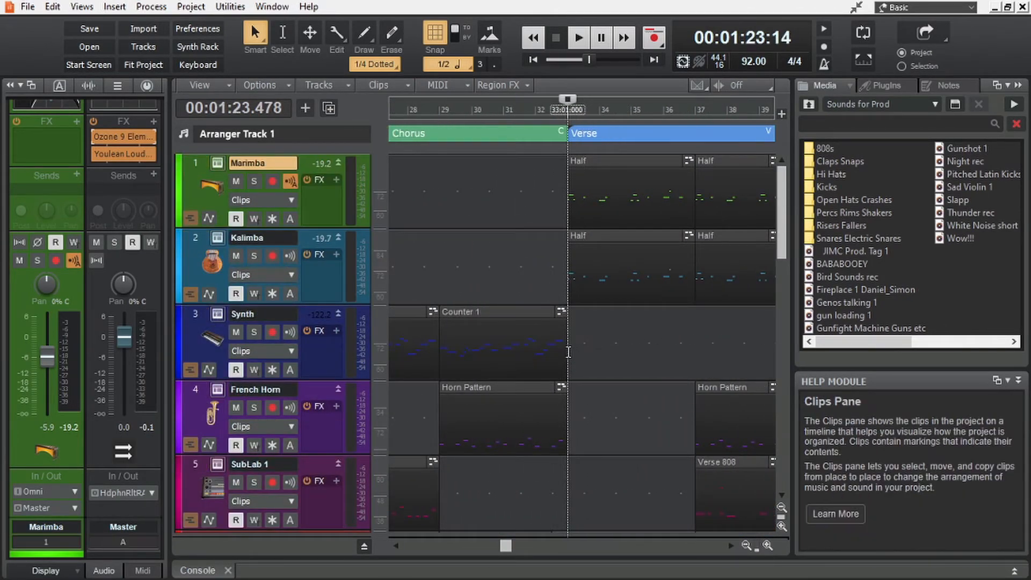
Compare the melody, horn and 808 clips on both sides of the Chorus-to-Verse transition
scroll(548, 333, "down", 3)
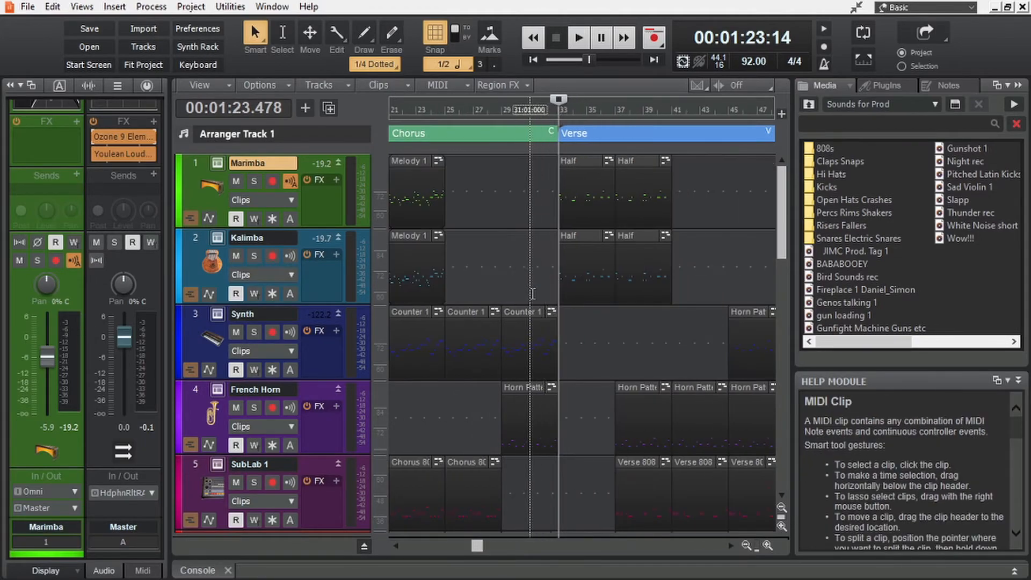
scroll(532, 293, "down", 5)
scroll(481, 279, "up", 5)
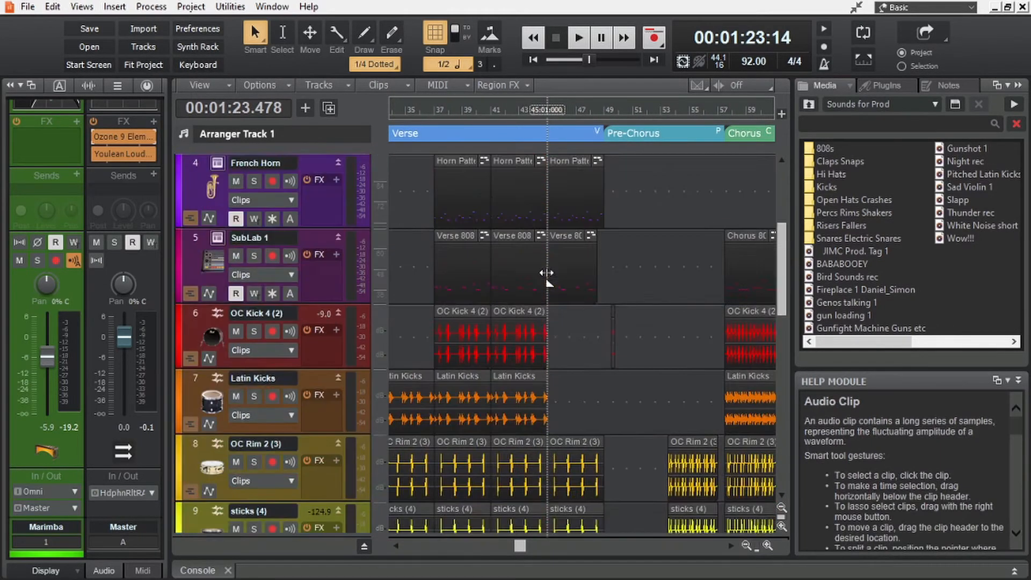
scroll(579, 311, "up", 4)
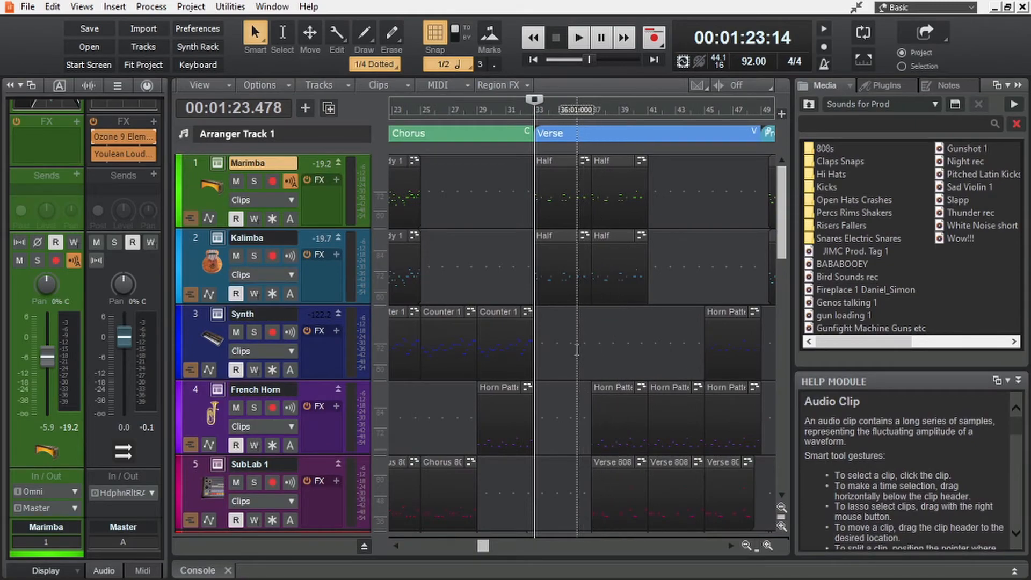
scroll(547, 368, "up", 2)
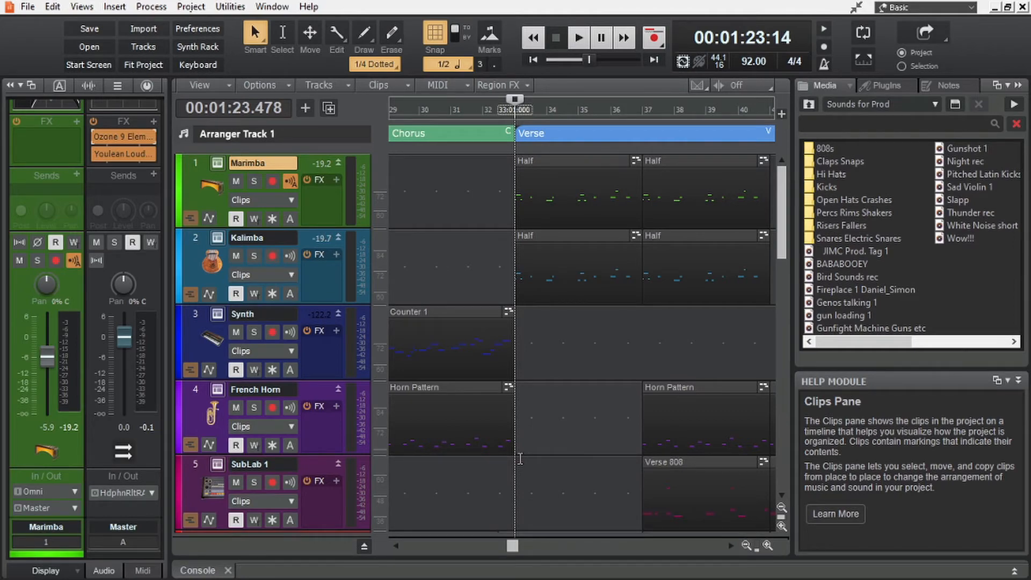
scroll(520, 458, "down", 4)
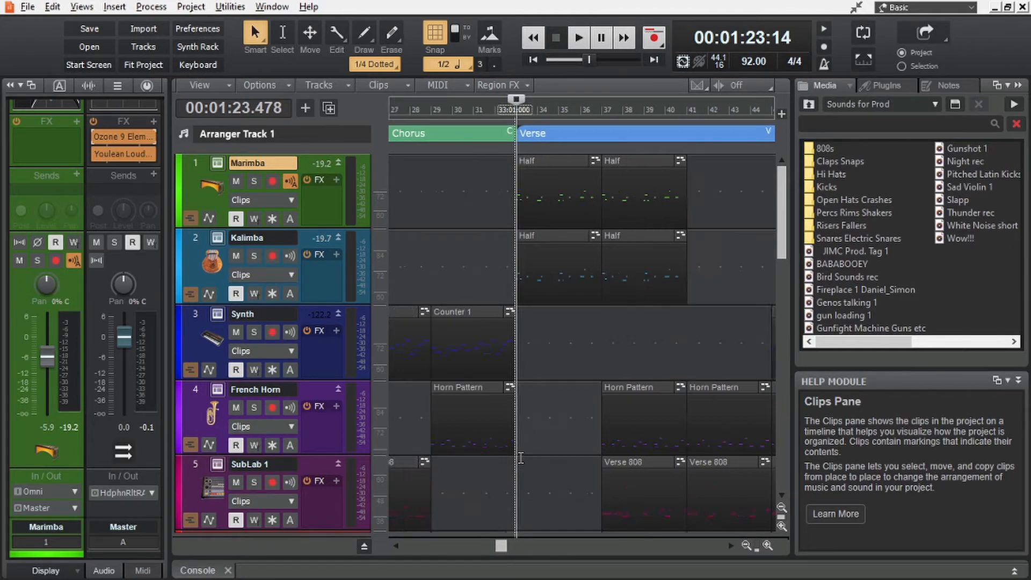
scroll(583, 448, "left", 3)
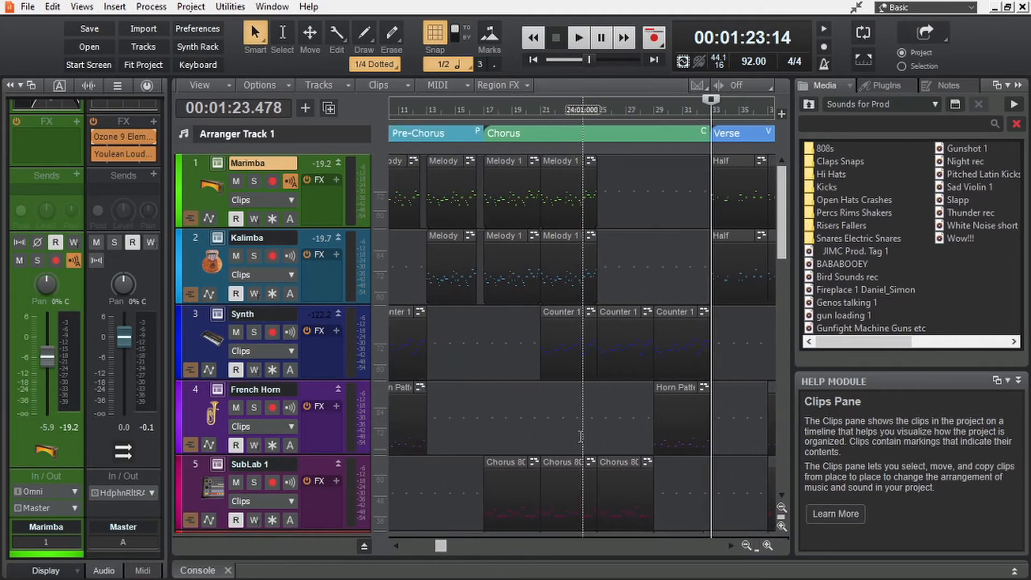
scroll(579, 436, "right", 4)
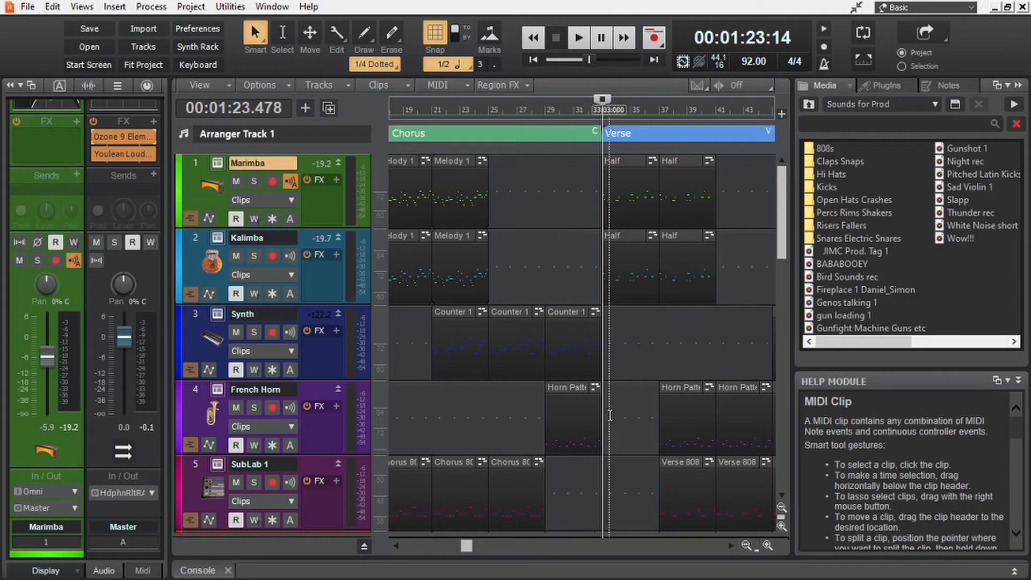
scroll(596, 421, "up", 3)
scroll(596, 421, "down", 4)
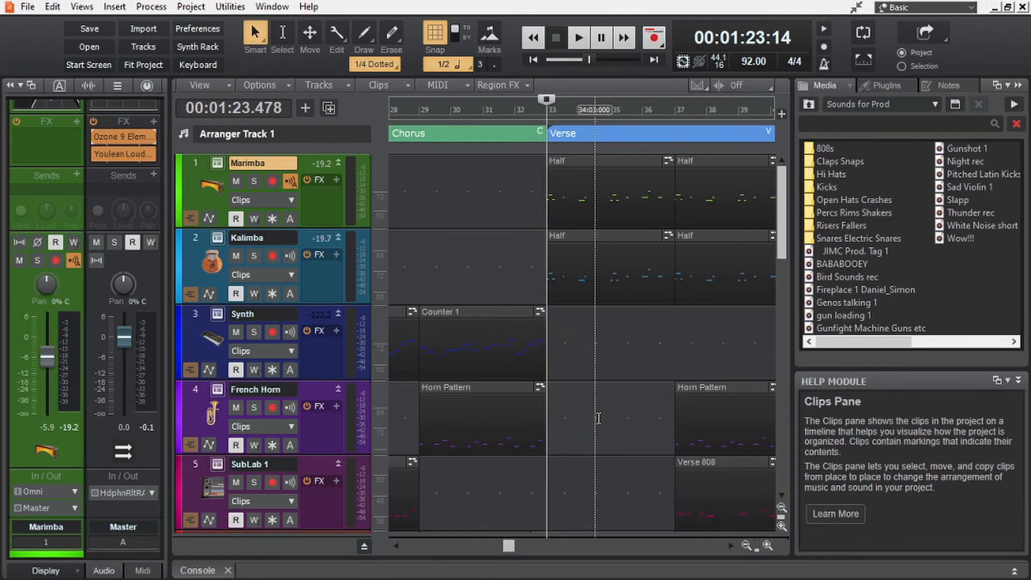
Examine the Verse's kick, rim, sticks and hi-hat clips, and look over the remaining sections through the Ending
scroll(585, 402, "down", 5)
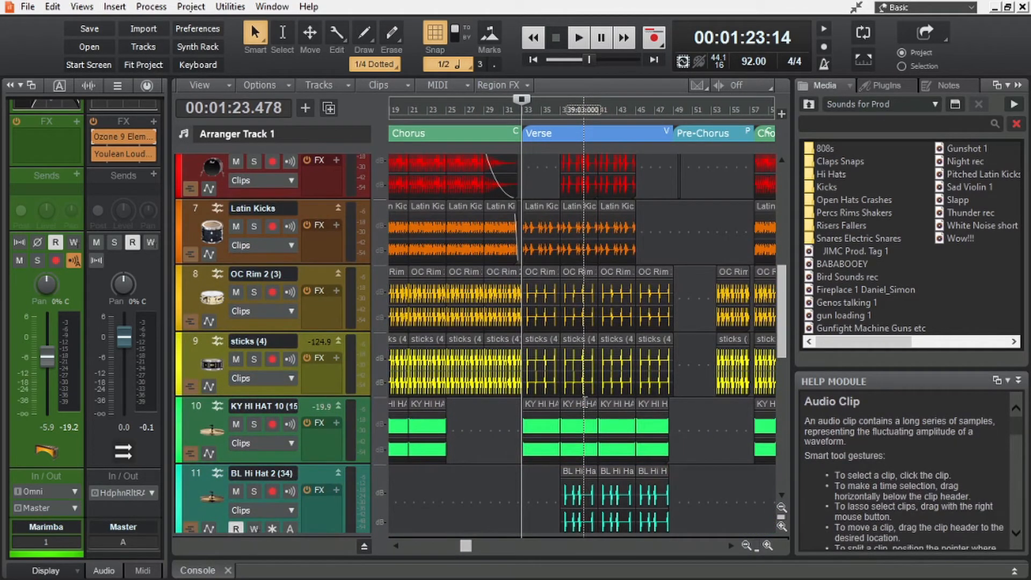
scroll(584, 404, "down", 5)
scroll(583, 404, "up", 3)
scroll(584, 407, "down", 2)
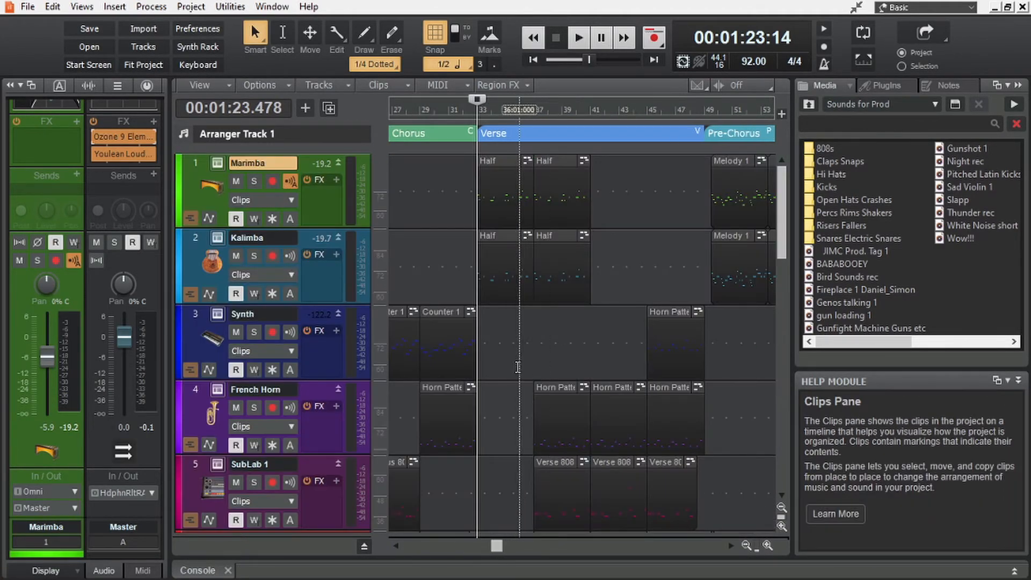
scroll(527, 340, "right", 3)
scroll(525, 339, "down", 4)
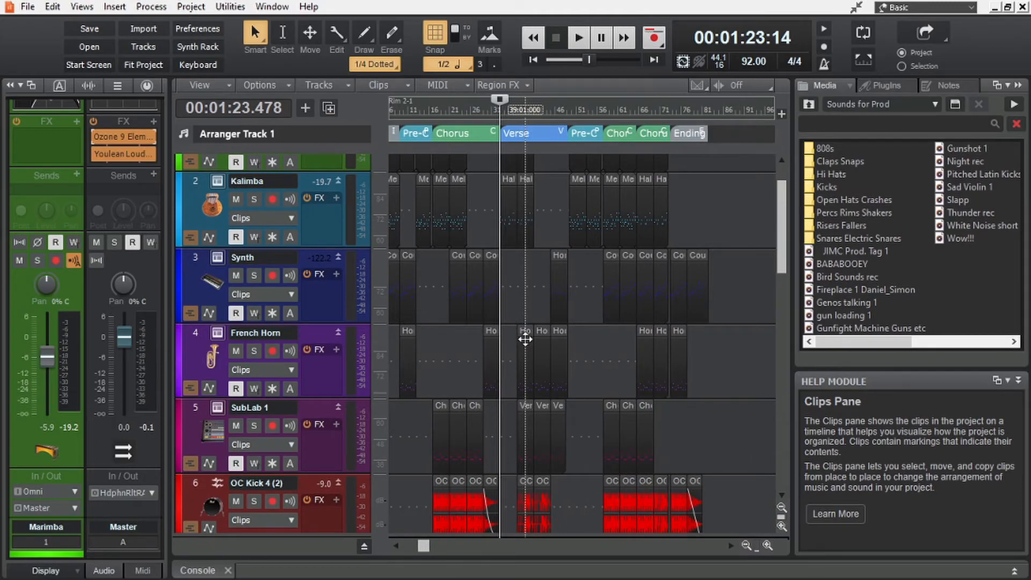
scroll(525, 339, "down", 2)
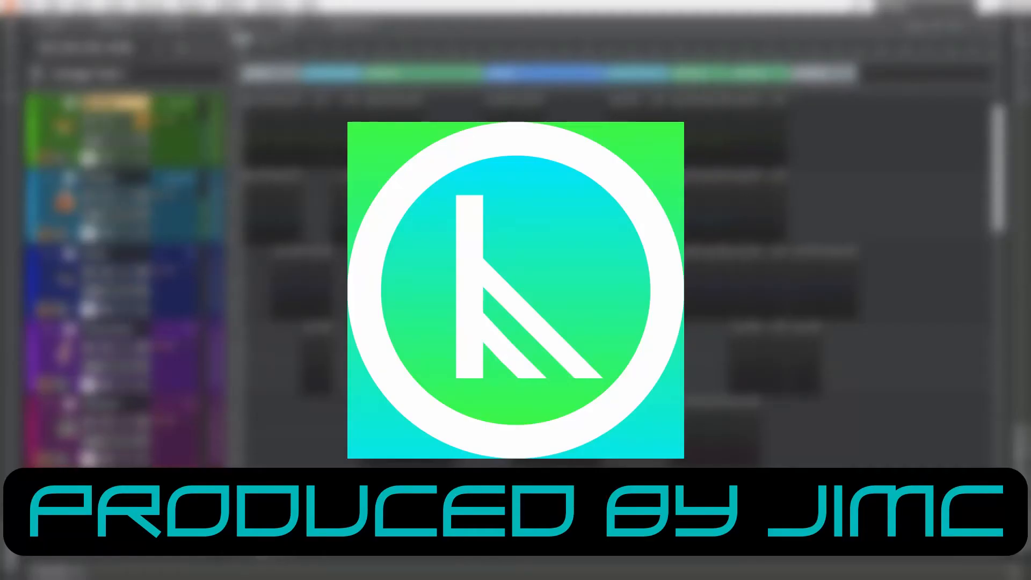